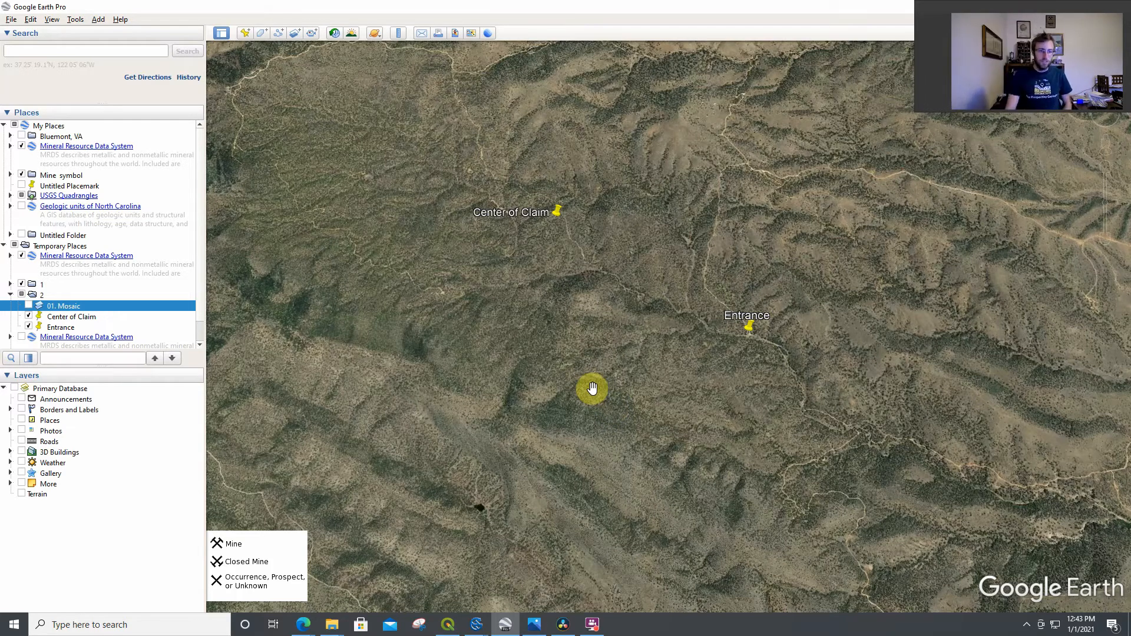
# Pan the map slightly left over the claim, briefly checking the other open windows
pyautogui.moveTo(592, 362); pyautogui.dragTo(471, 356)
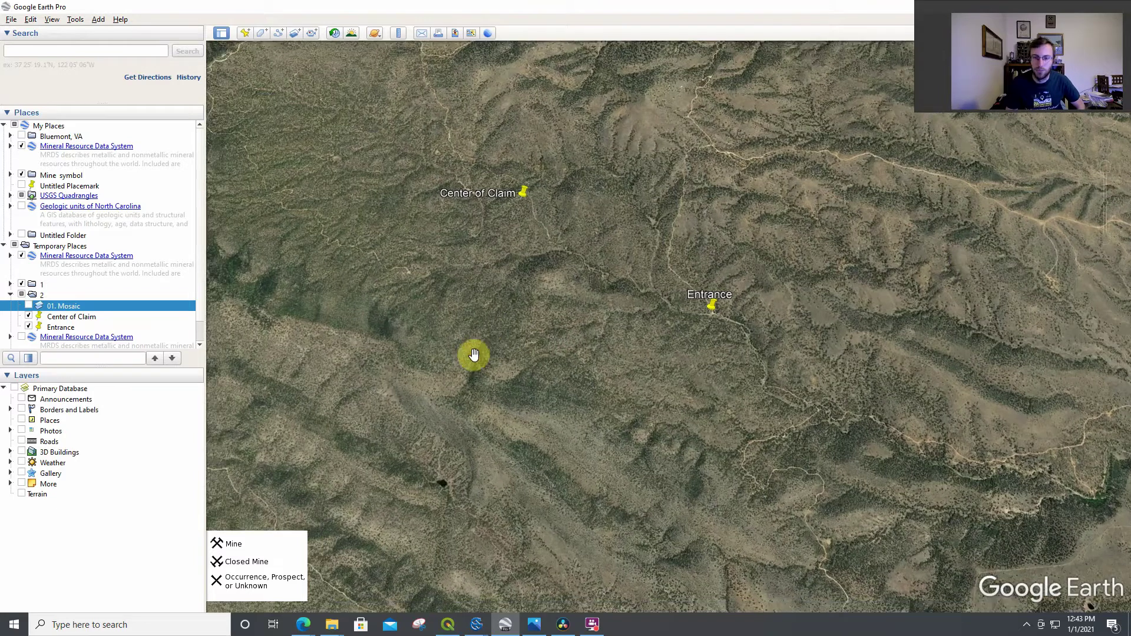
pyautogui.click(332, 625)
pyautogui.click(199, 594)
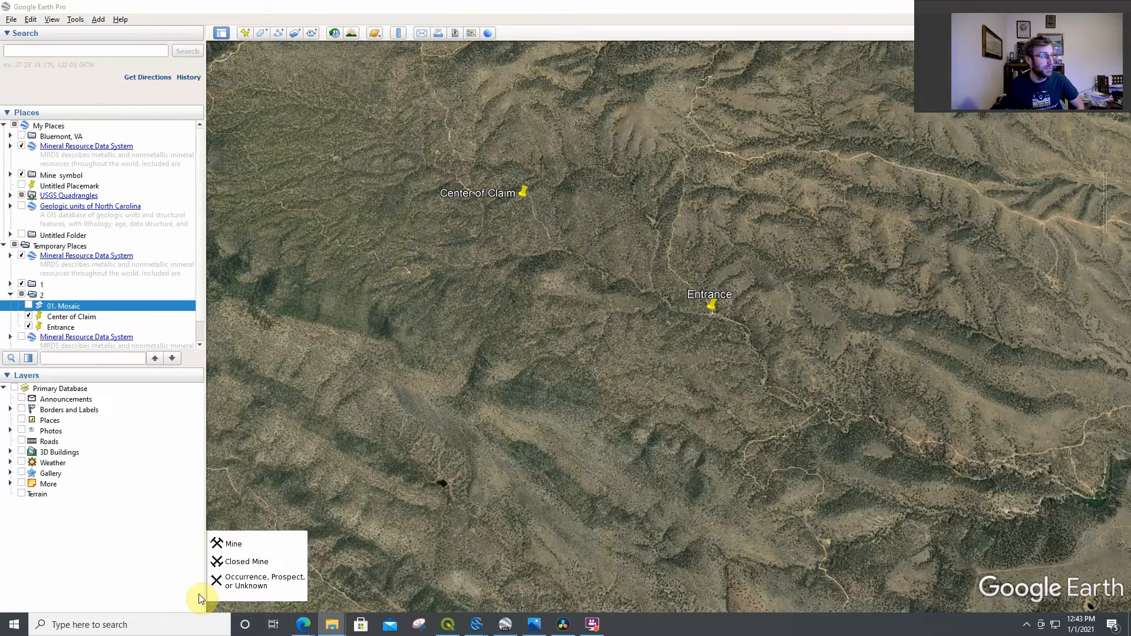
pyautogui.click(361, 341)
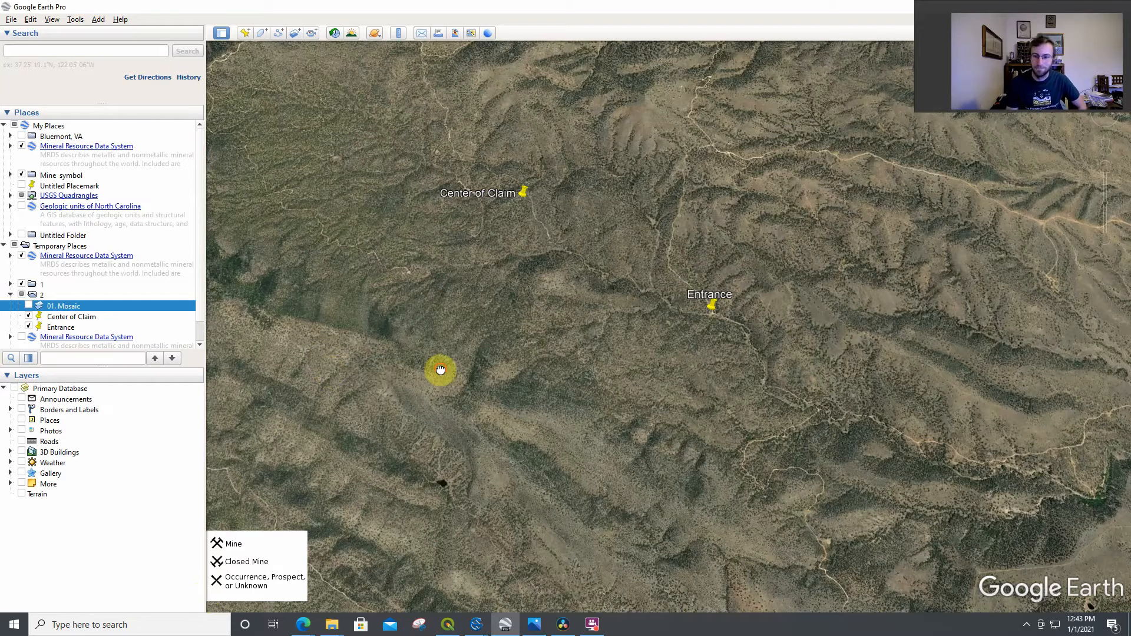
# Nudge the view to recentre the trail between Center of Claim and Entrance
pyautogui.moveTo(439, 372); pyautogui.dragTo(442, 359)
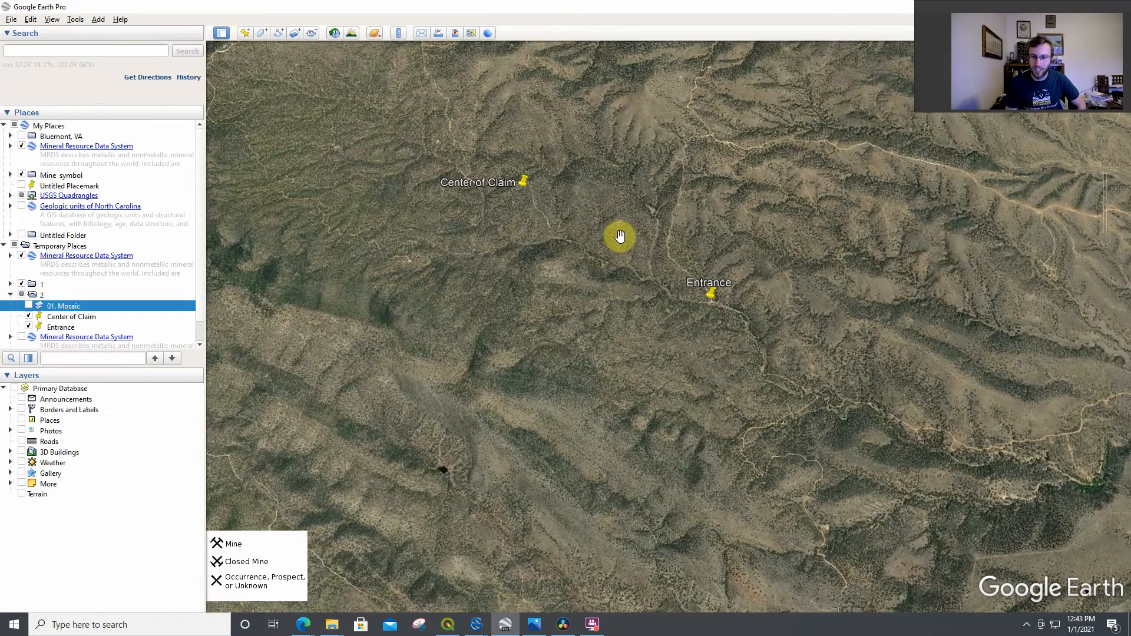
pyautogui.scroll(2, 618, 238)
pyautogui.scroll(1, 614, 236)
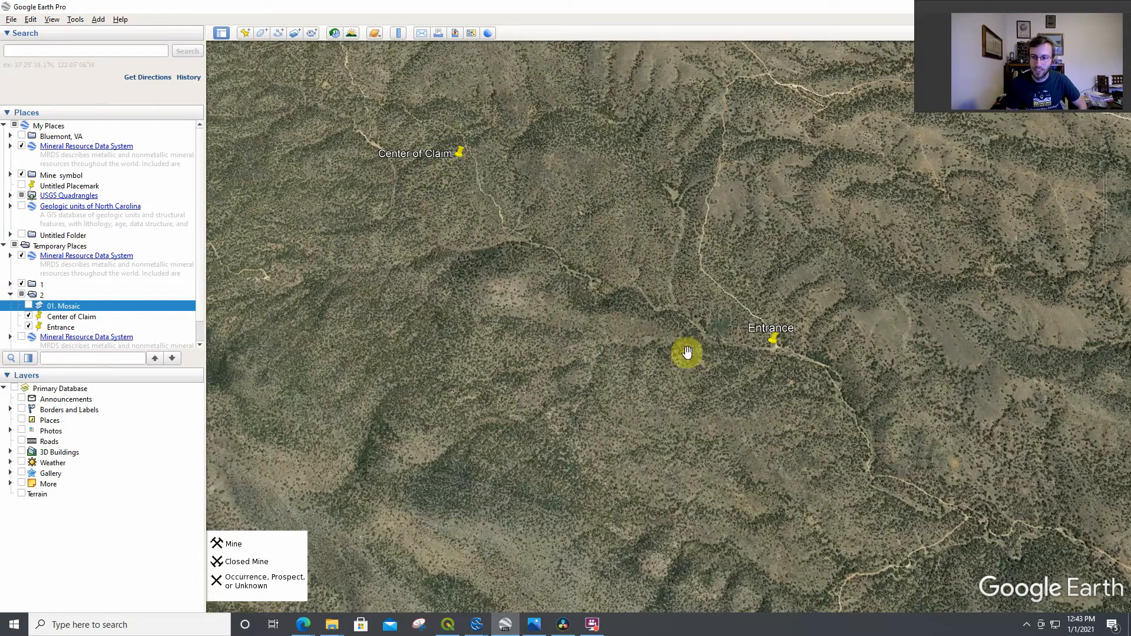
pyautogui.moveTo(659, 309); pyautogui.dragTo(661, 337)
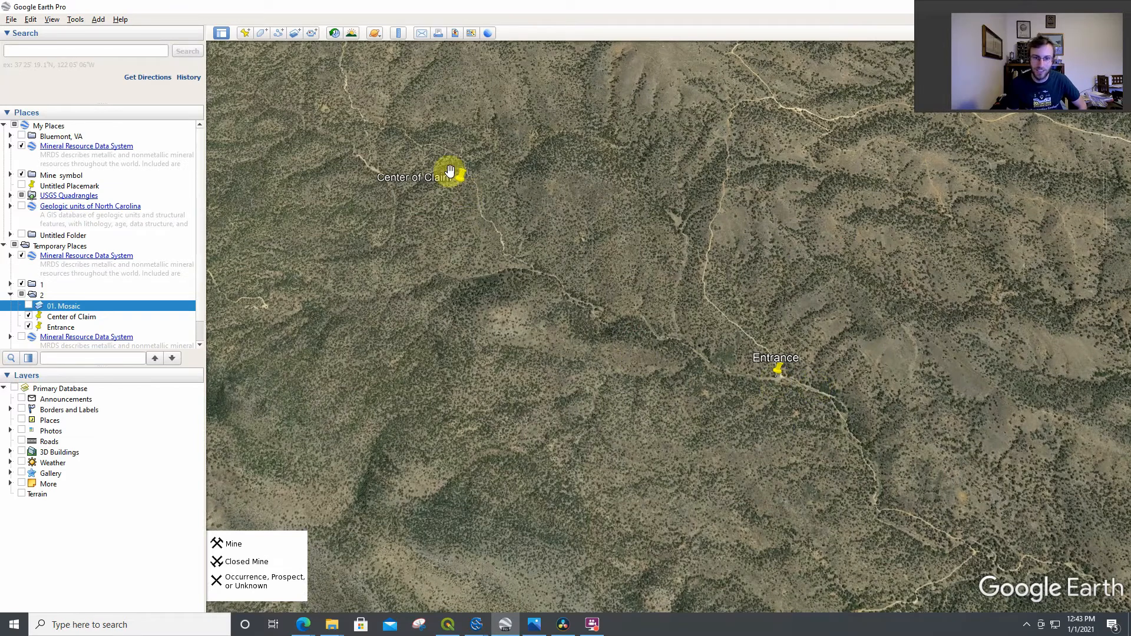
pyautogui.moveTo(450, 176); pyautogui.dragTo(459, 186)
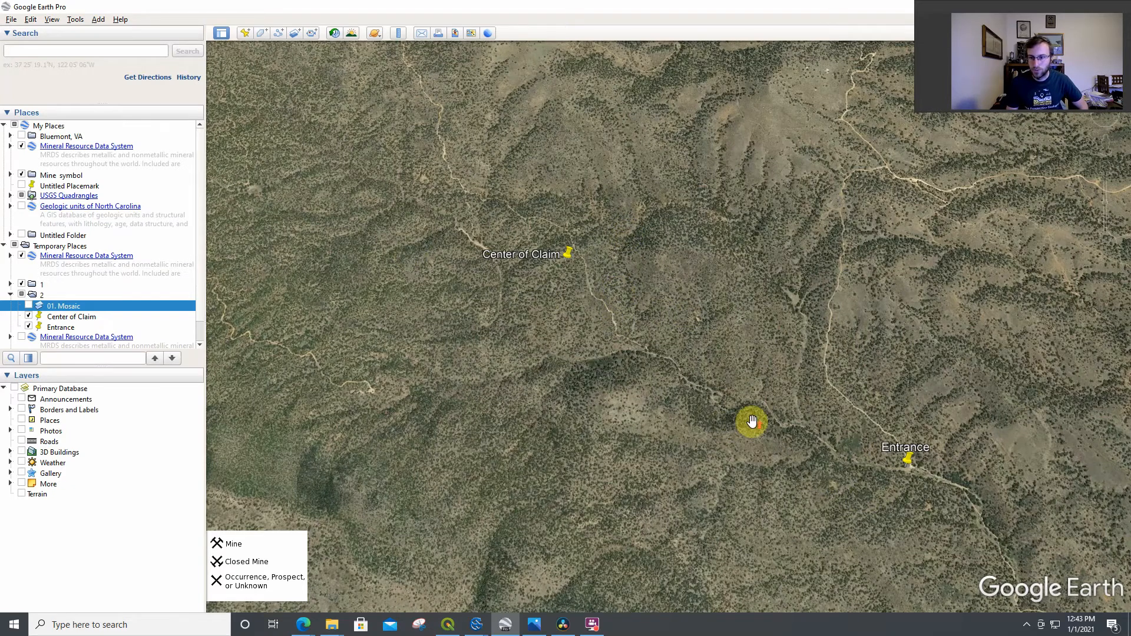
pyautogui.scroll(2, 750, 422)
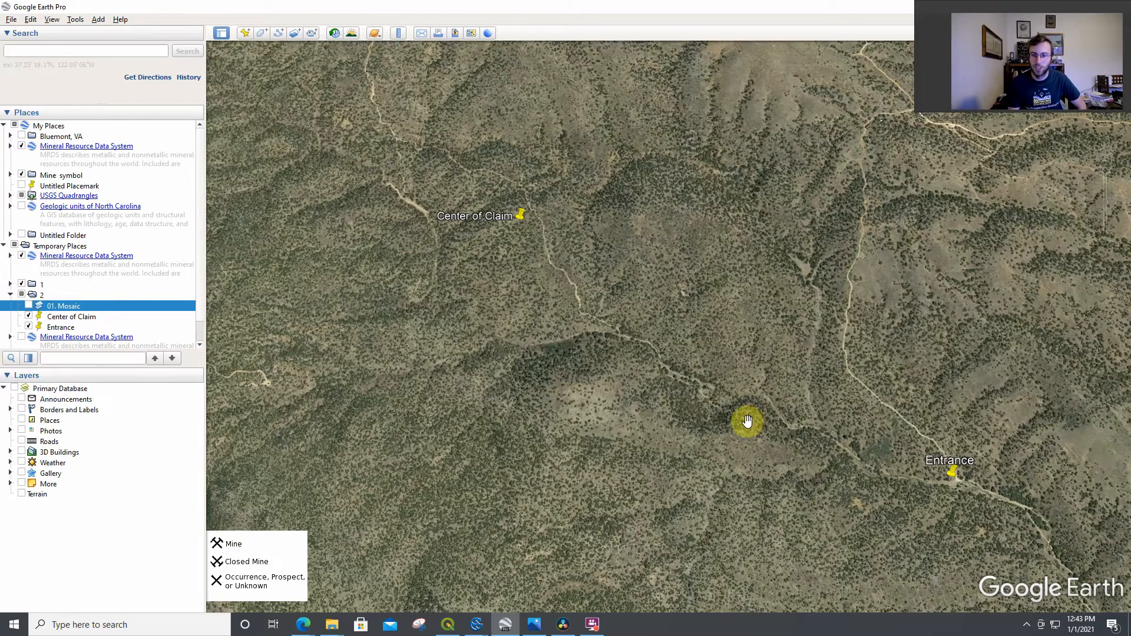
pyautogui.scroll(1, 841, 477)
pyautogui.scroll(2, 847, 474)
pyautogui.scroll(1, 847, 474)
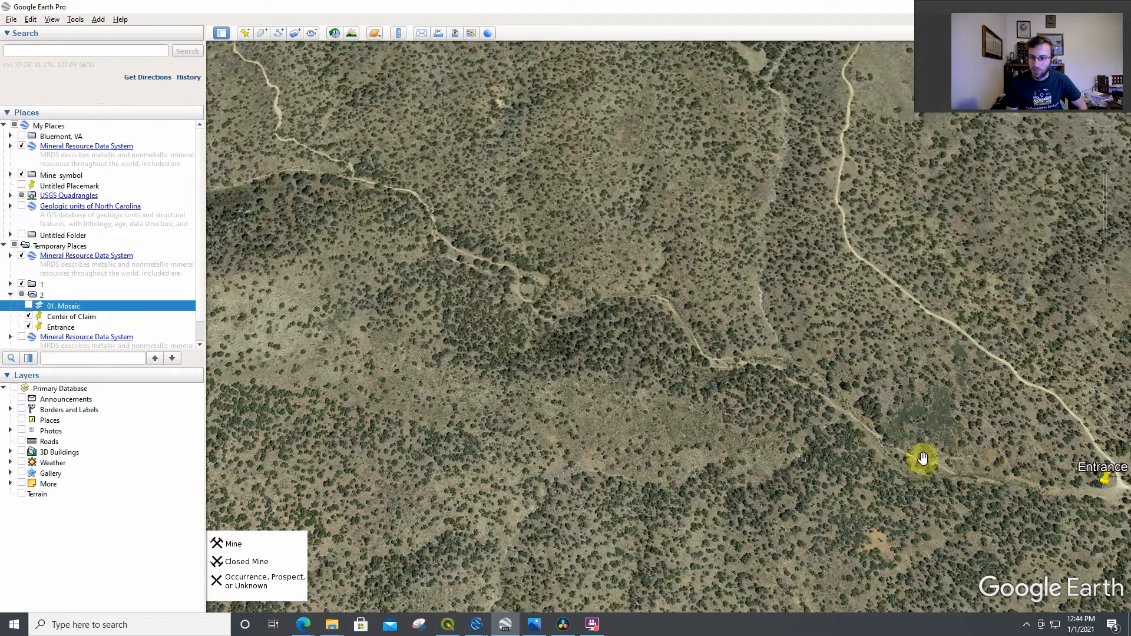
# Follow the trail from the Entrance across the imagery toward its upper bend
pyautogui.moveTo(634, 227)
pyautogui.mouseDown()
pyautogui.moveTo(486, 430)
pyautogui.moveTo(498, 420)
pyautogui.moveTo(735, 409)
pyautogui.moveTo(779, 387)
pyautogui.mouseUp()
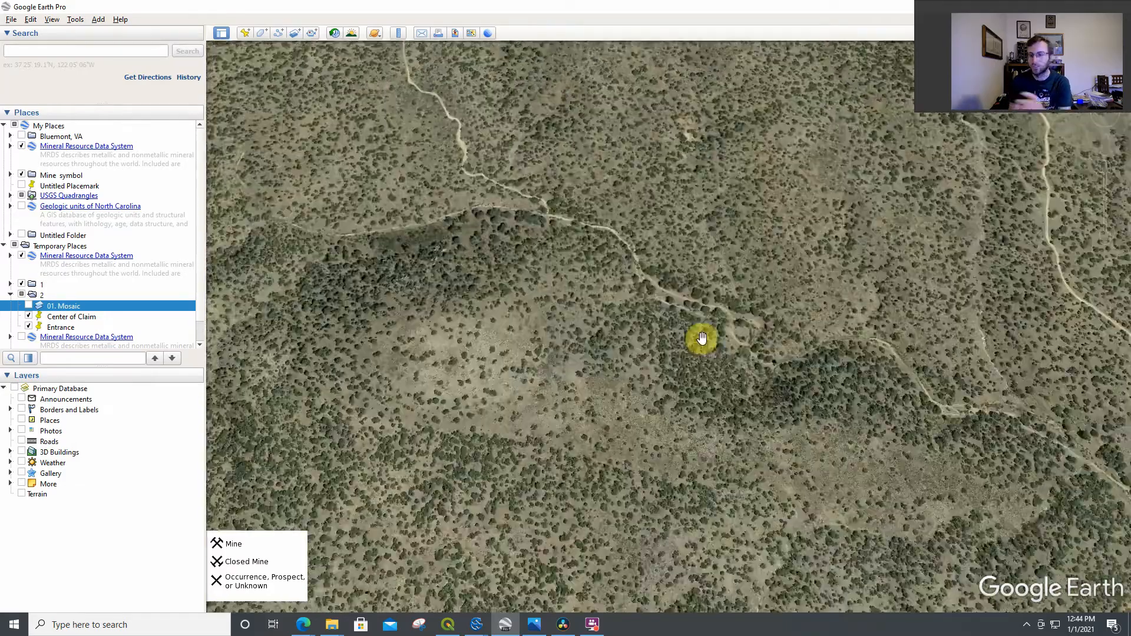
pyautogui.scroll(-2, 536, 238)
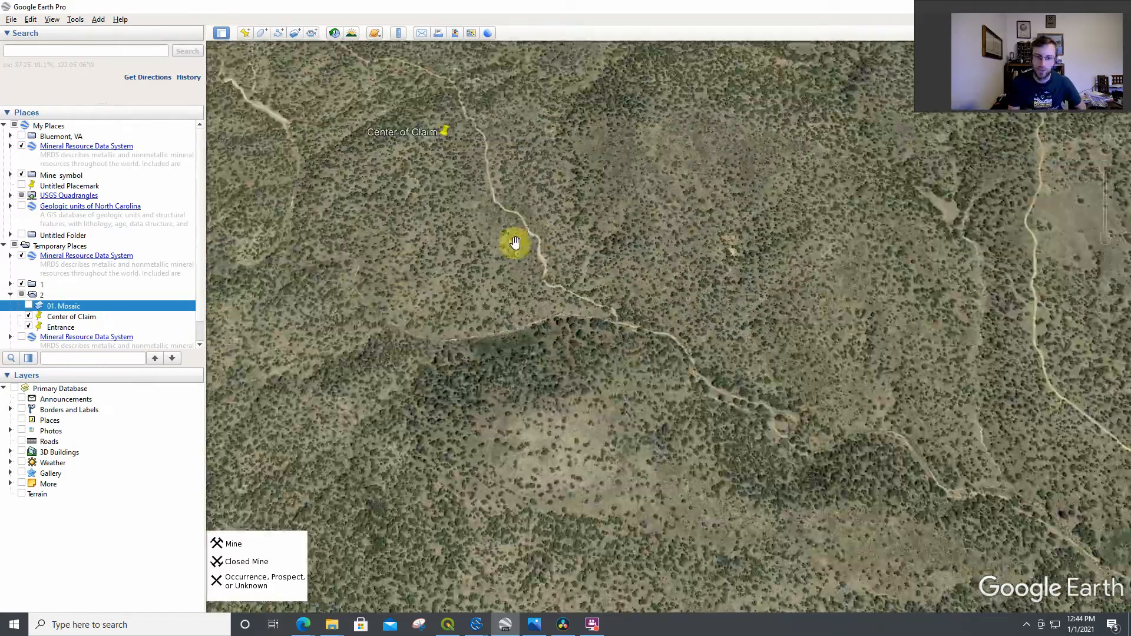
pyautogui.scroll(2, 469, 345)
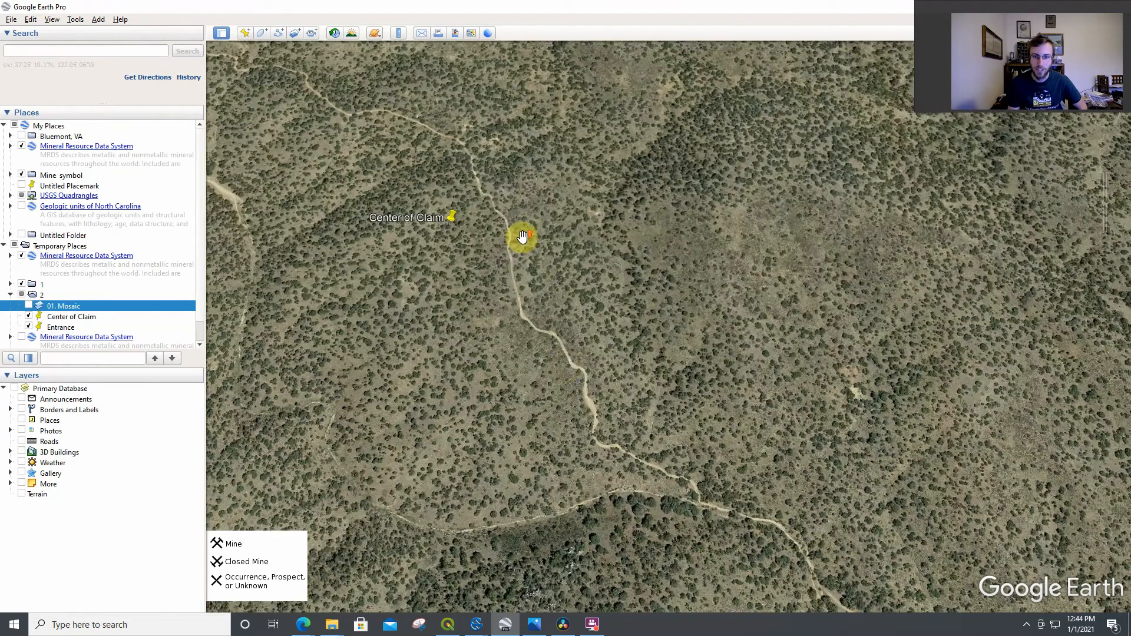
pyautogui.scroll(2, 581, 328)
pyautogui.scroll(-1, 662, 399)
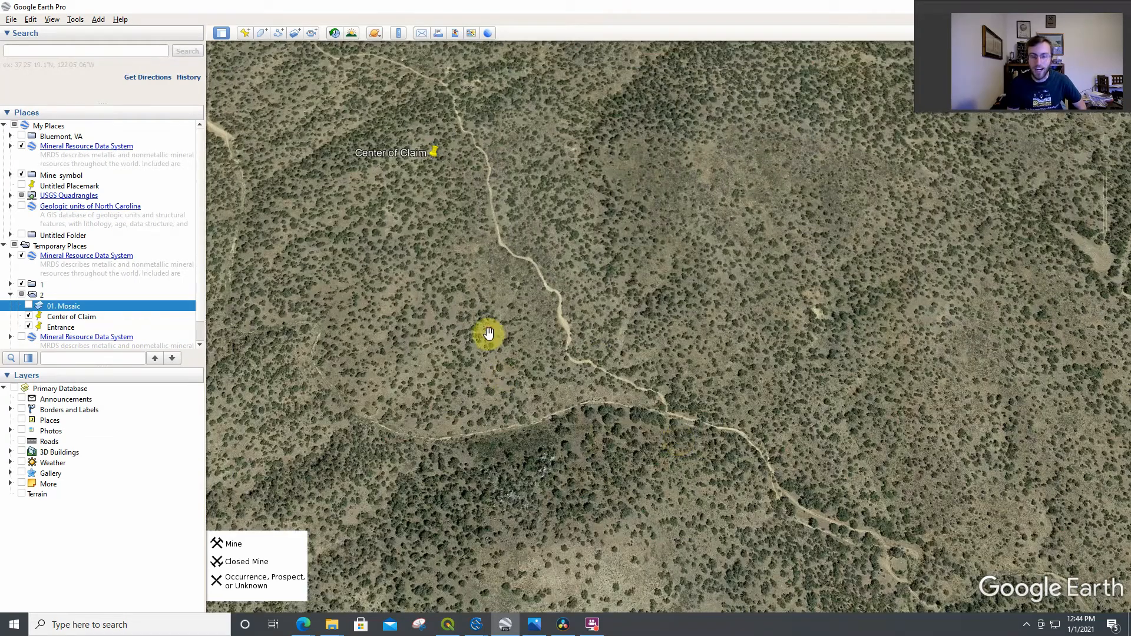
pyautogui.moveTo(493, 328); pyautogui.dragTo(556, 354)
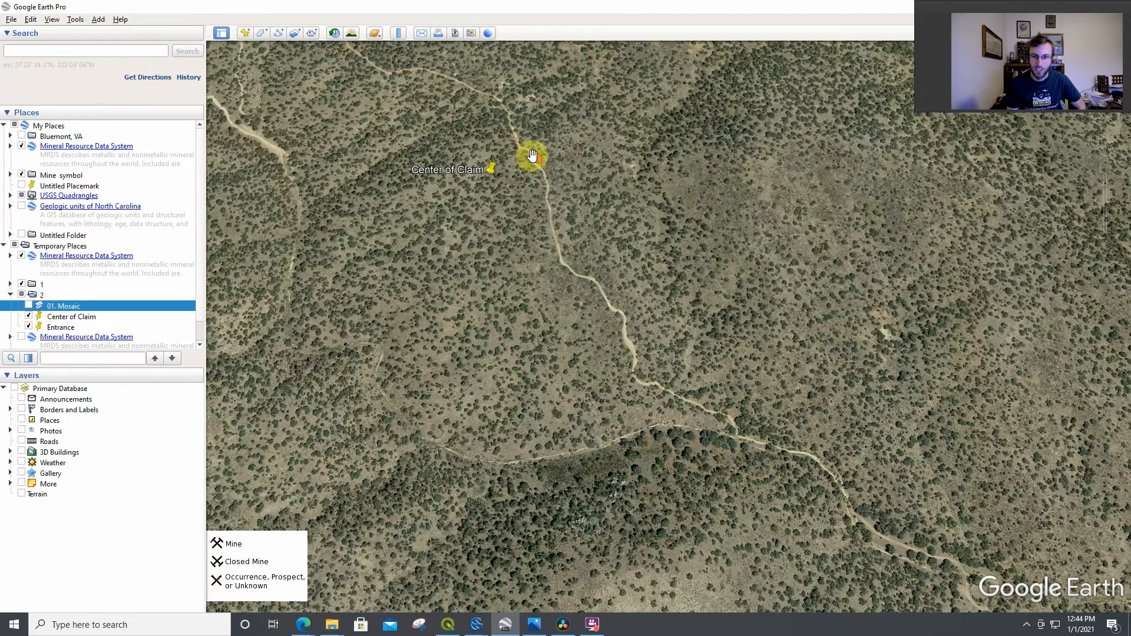
pyautogui.scroll(3, 560, 183)
pyautogui.scroll(1, 597, 280)
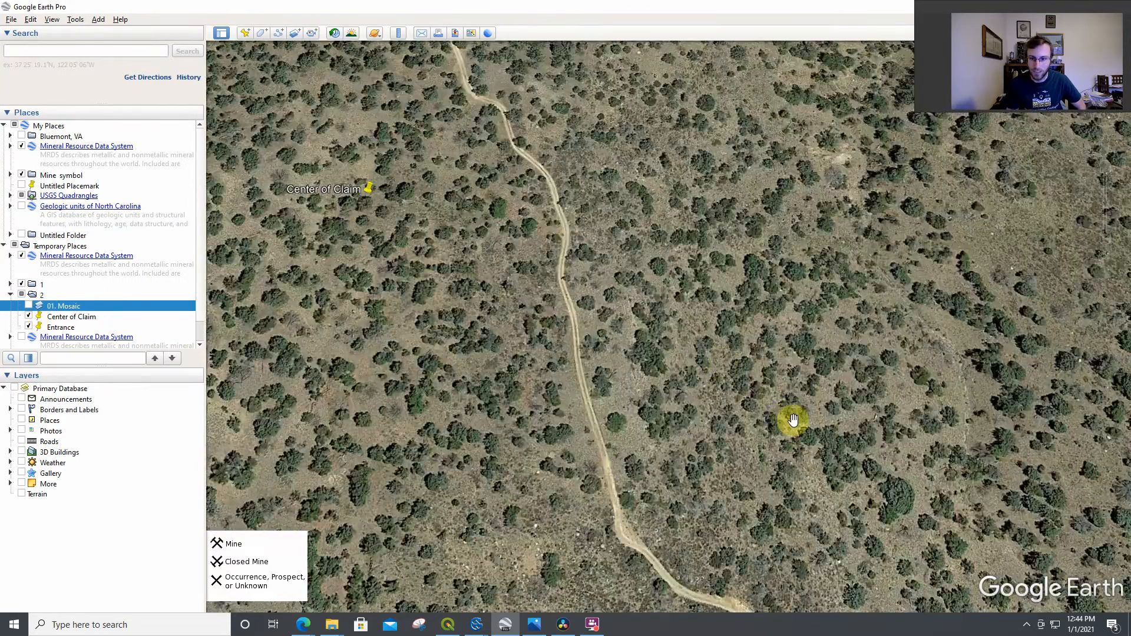
pyautogui.moveTo(627, 430); pyautogui.dragTo(821, 233)
pyautogui.moveTo(689, 433); pyautogui.dragTo(532, 169)
pyautogui.moveTo(763, 557)
pyautogui.mouseDown()
pyautogui.moveTo(698, 462)
pyautogui.moveTo(695, 362)
pyautogui.moveTo(609, 458)
pyautogui.moveTo(627, 410)
pyautogui.moveTo(495, 326)
pyautogui.mouseUp()
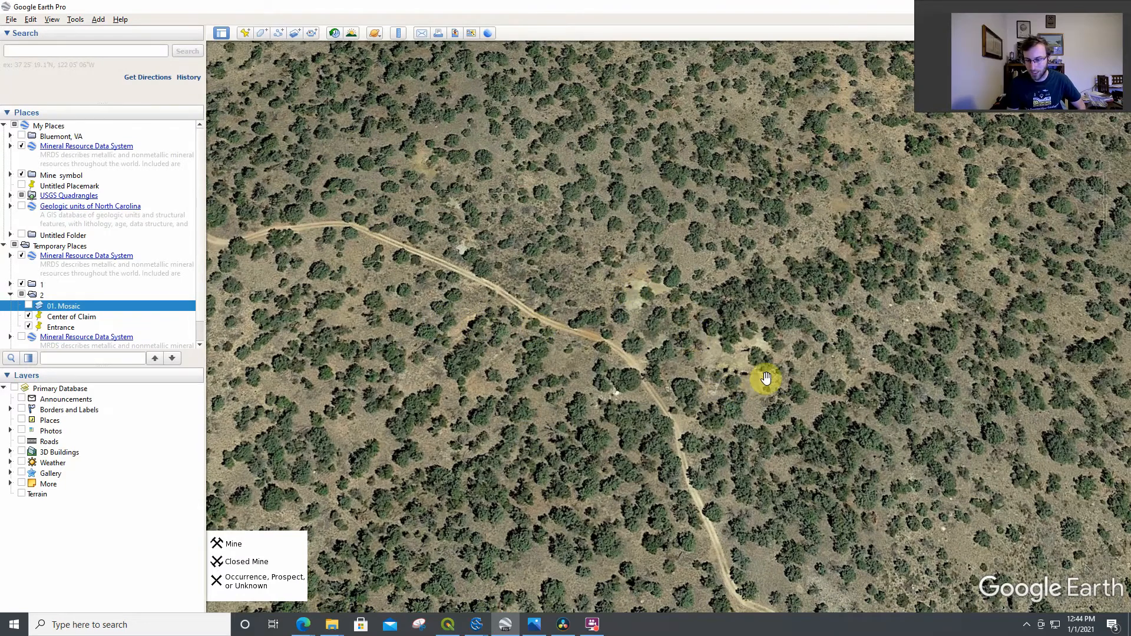
# Pan across the scrubland beyond the trail until Center of Claim is back in view
pyautogui.moveTo(757, 378)
pyautogui.mouseDown()
pyautogui.moveTo(652, 320)
pyautogui.moveTo(602, 329)
pyautogui.moveTo(543, 293)
pyautogui.mouseUp()
pyautogui.moveTo(792, 302); pyautogui.dragTo(482, 116)
pyautogui.moveTo(513, 379)
pyautogui.mouseDown()
pyautogui.moveTo(510, 429)
pyautogui.moveTo(778, 486)
pyautogui.mouseUp()
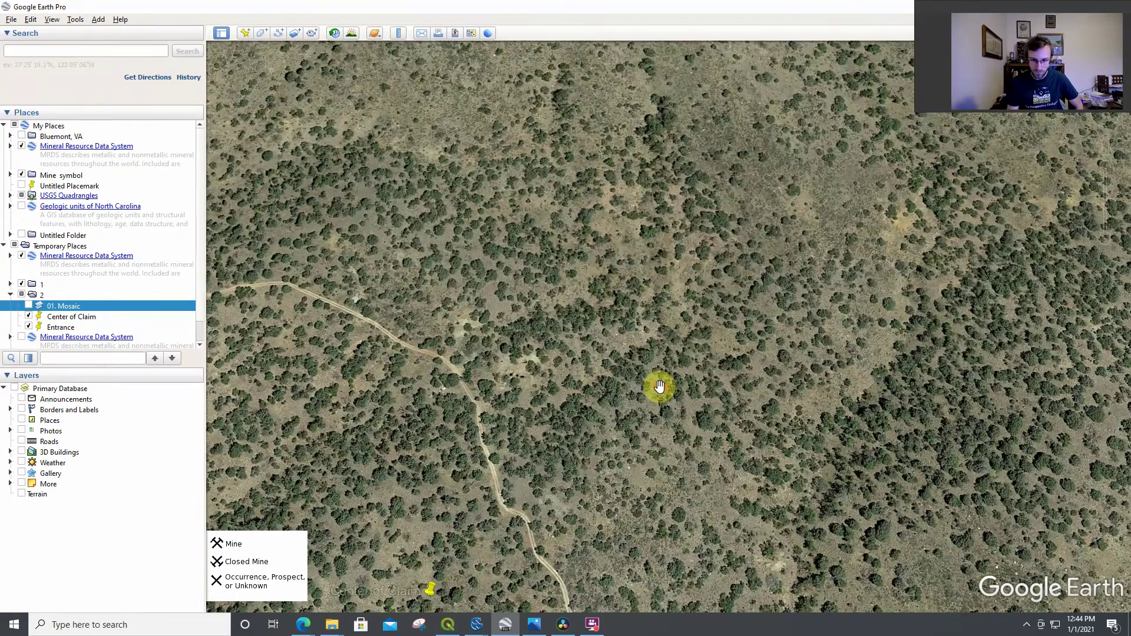
pyautogui.moveTo(660, 386); pyautogui.dragTo(657, 346)
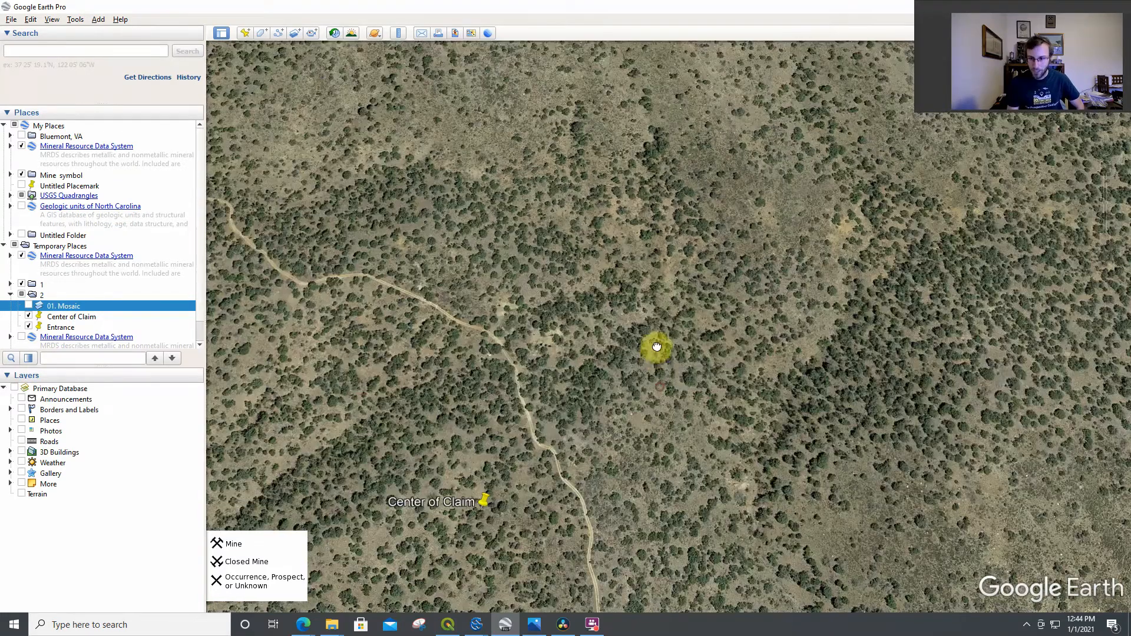
# Show the 01. Mosaic hillshade and pan over the ridges and gullies around Center of Claim
pyautogui.click(29, 307)
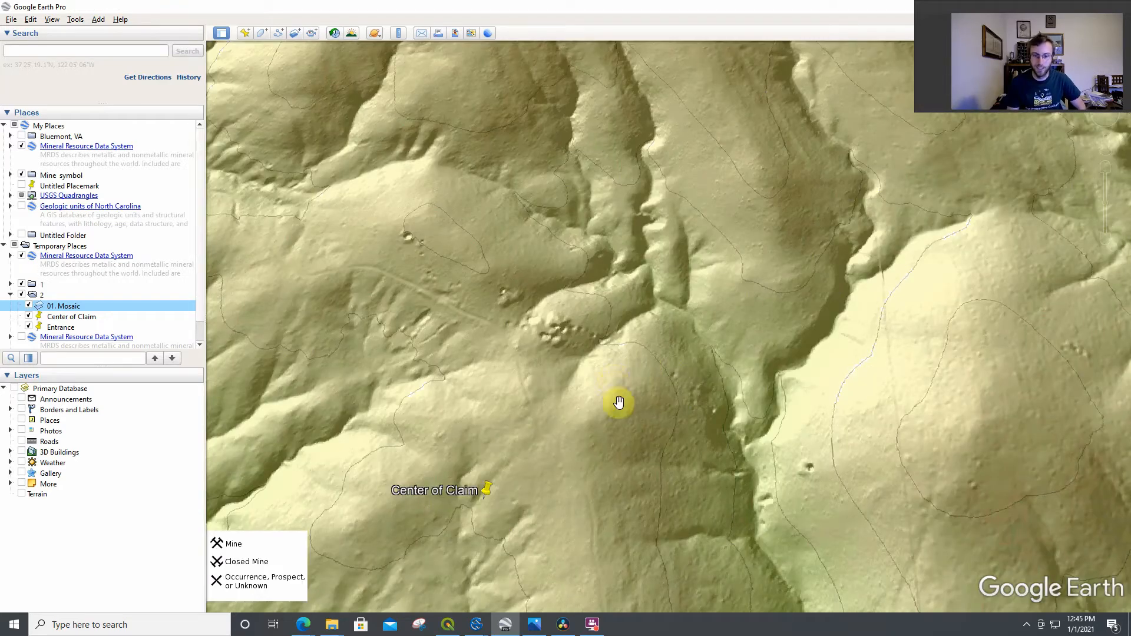
pyautogui.scroll(2, 607, 415)
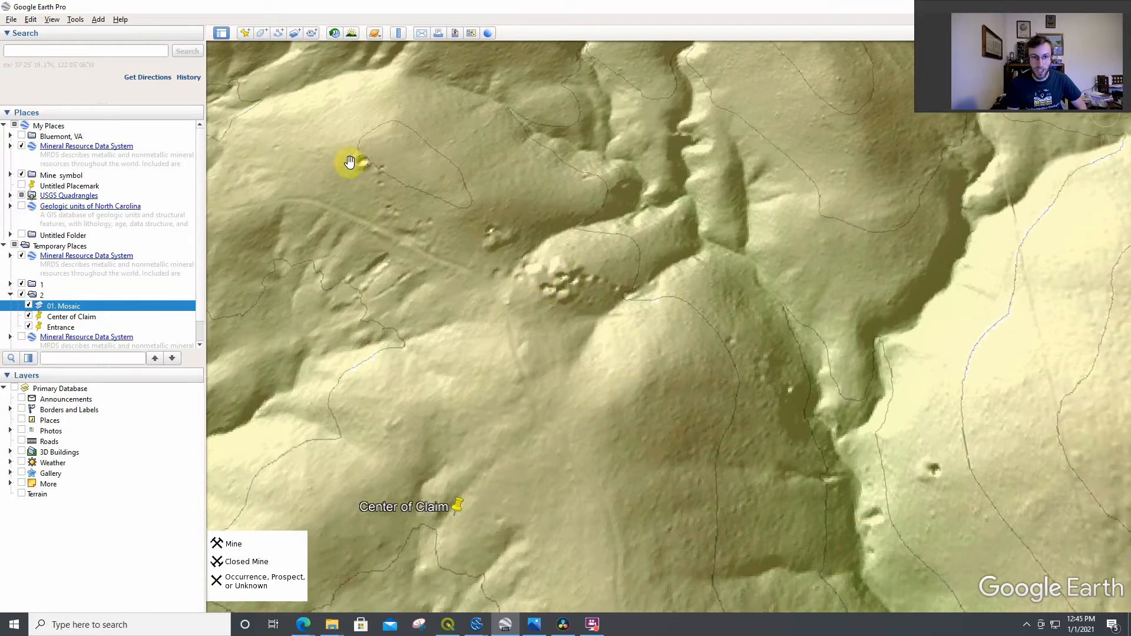
pyautogui.moveTo(737, 379); pyautogui.dragTo(593, 215)
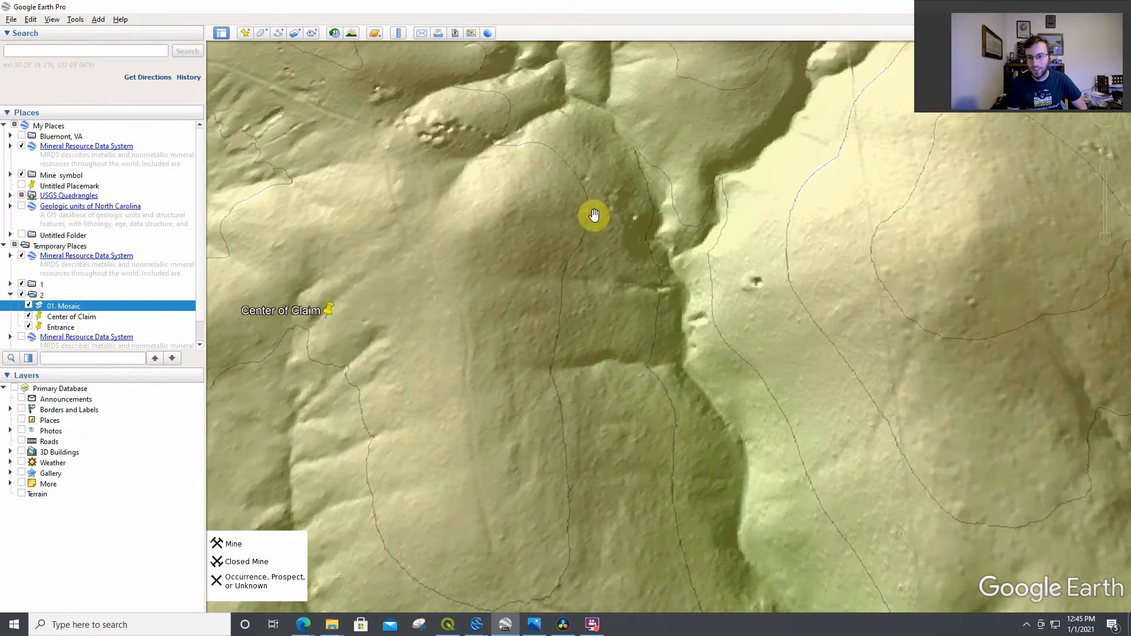
pyautogui.moveTo(460, 222); pyautogui.dragTo(555, 319)
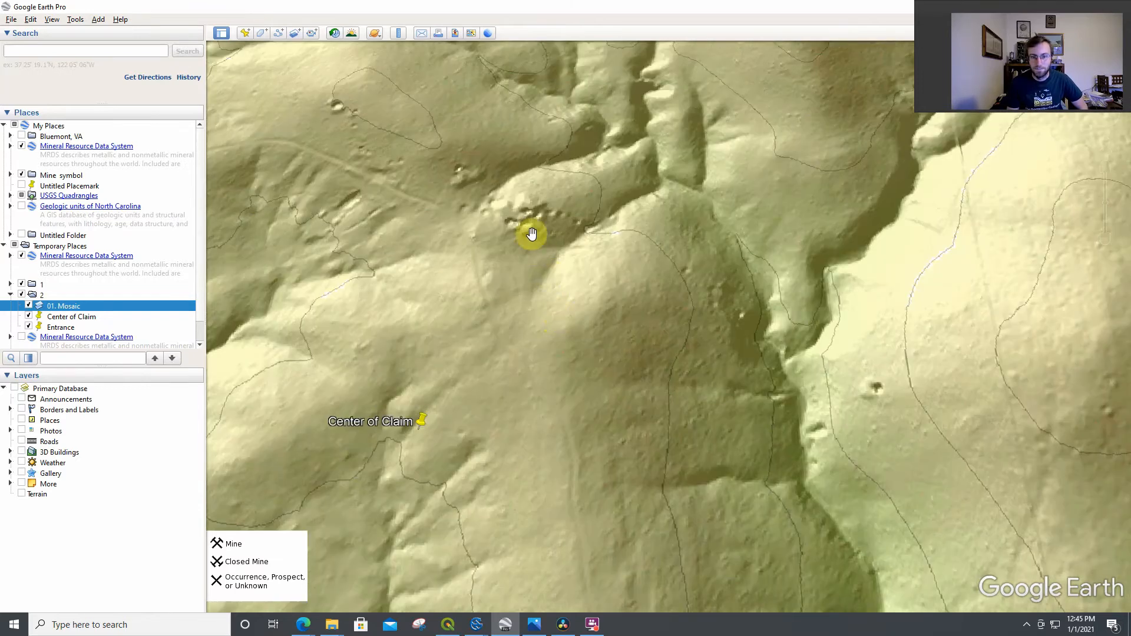
pyautogui.moveTo(552, 446); pyautogui.dragTo(525, 232)
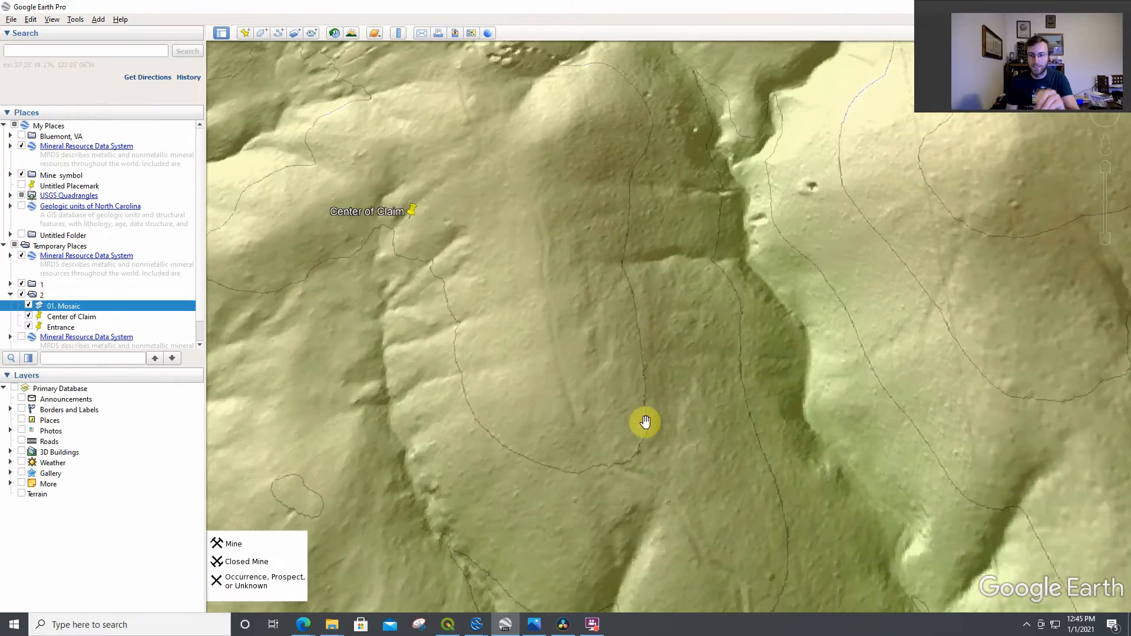
pyautogui.scroll(-2, 598, 313)
pyautogui.scroll(-2, 599, 308)
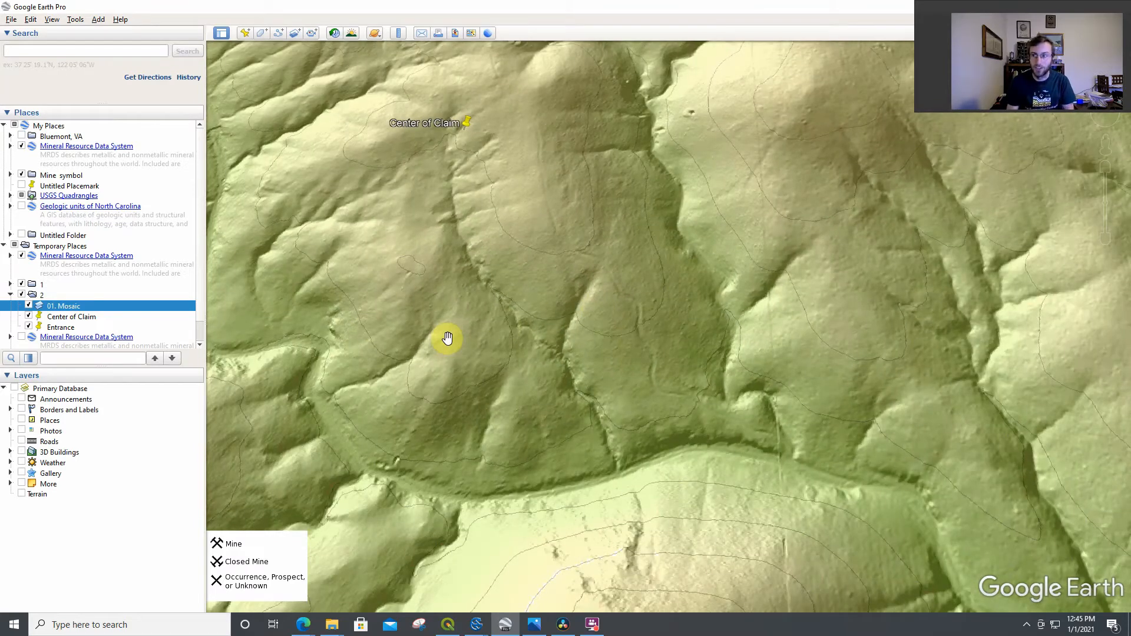
pyautogui.moveTo(477, 291); pyautogui.dragTo(472, 303)
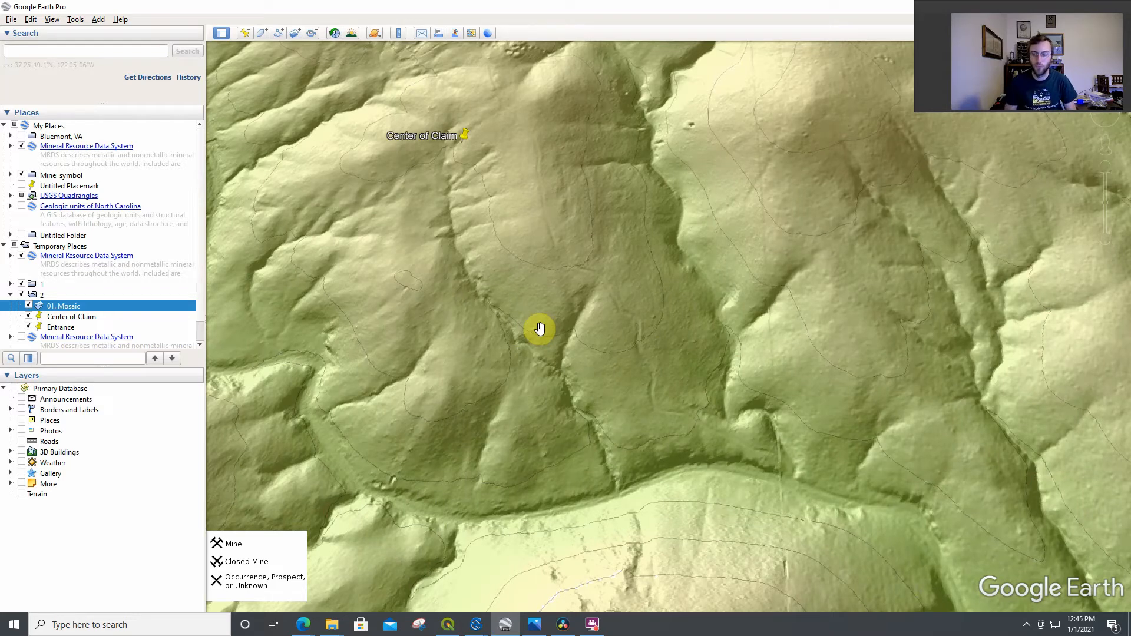
pyautogui.moveTo(541, 322); pyautogui.dragTo(539, 328)
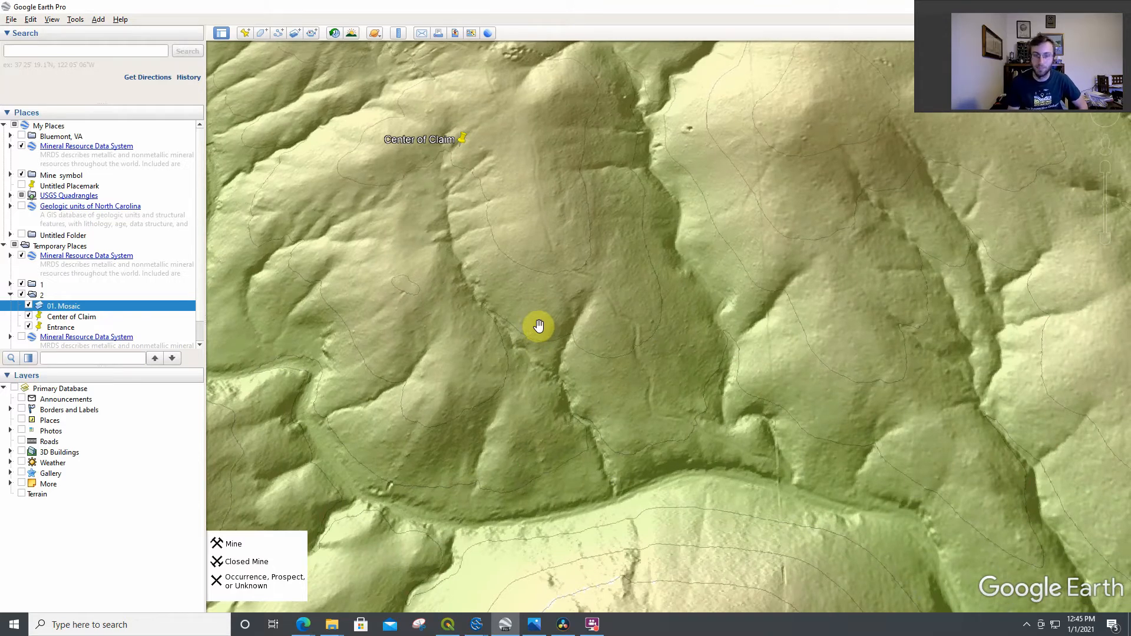
# Toggle the 01. Mosaic hillshade off and on repeatedly against the aerial imagery, leaving it on
pyautogui.click(28, 307)
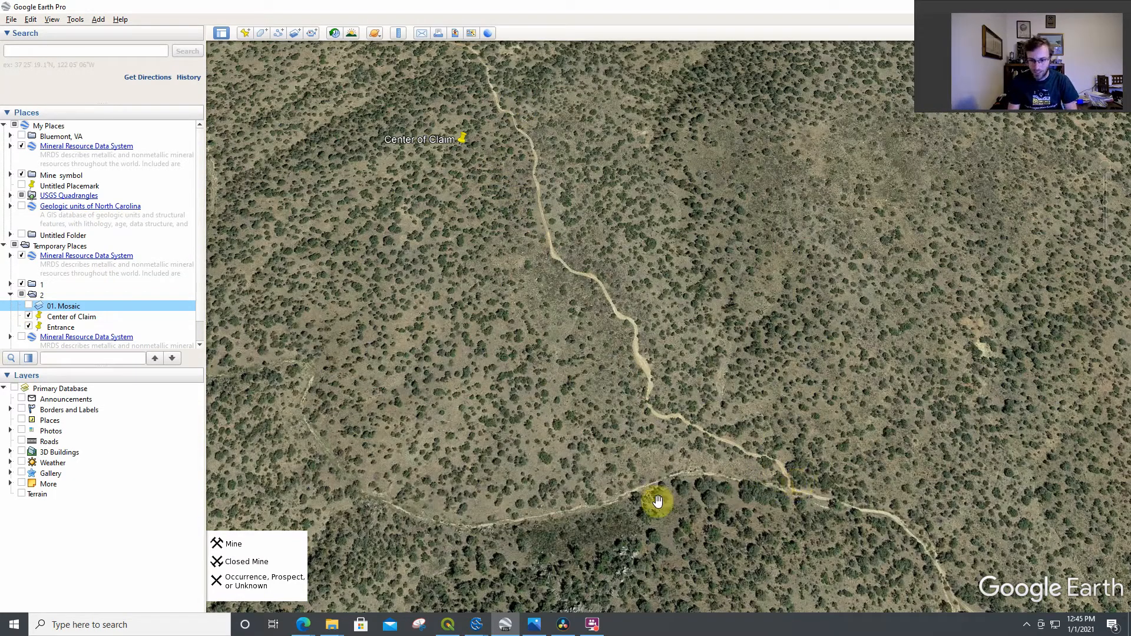
pyautogui.click(31, 307)
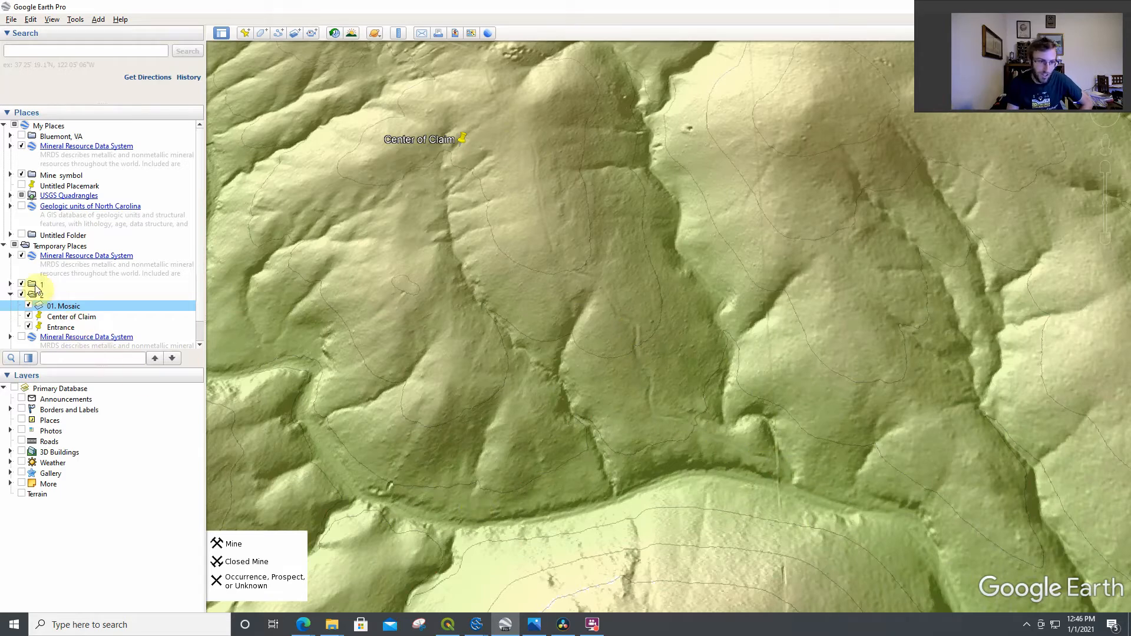
pyautogui.click(28, 307)
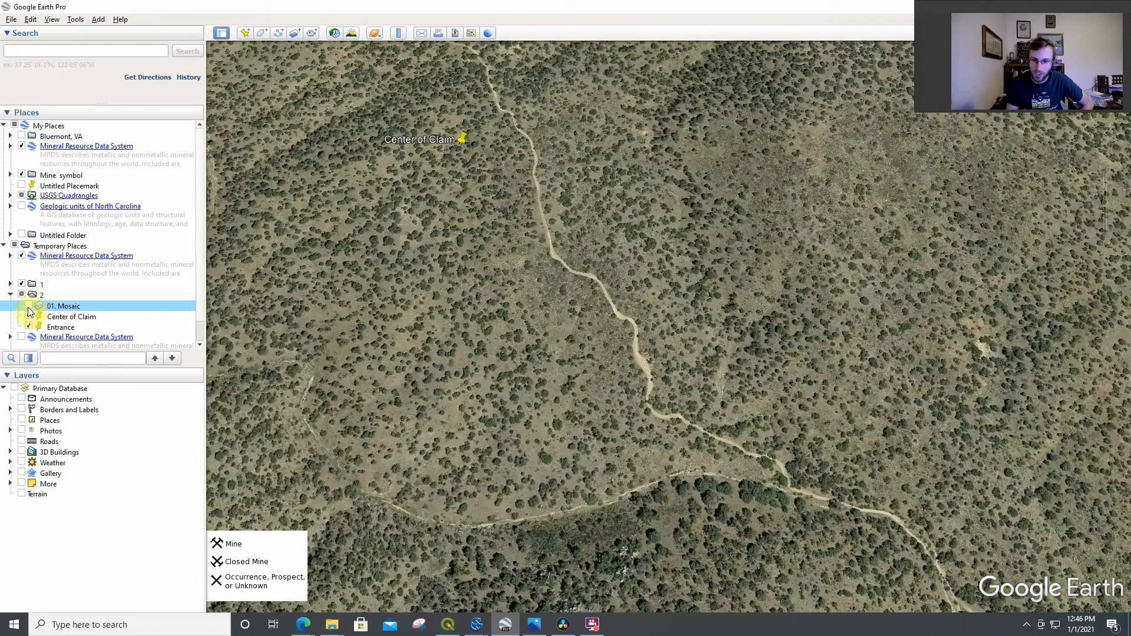
pyautogui.click(28, 306)
pyautogui.click(29, 307)
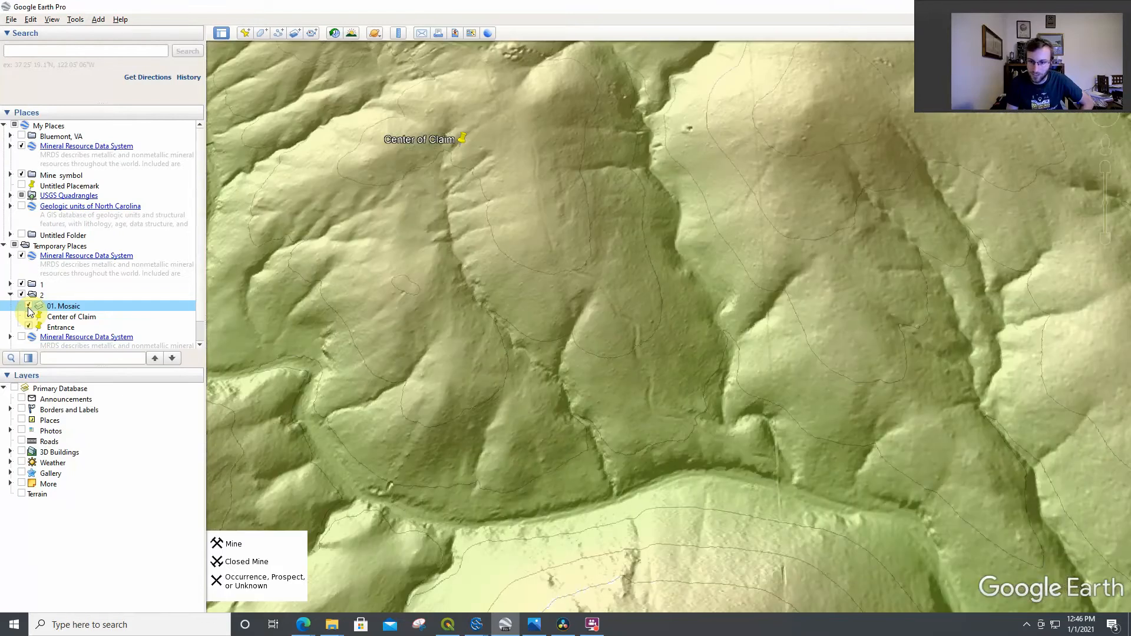
pyautogui.click(29, 307)
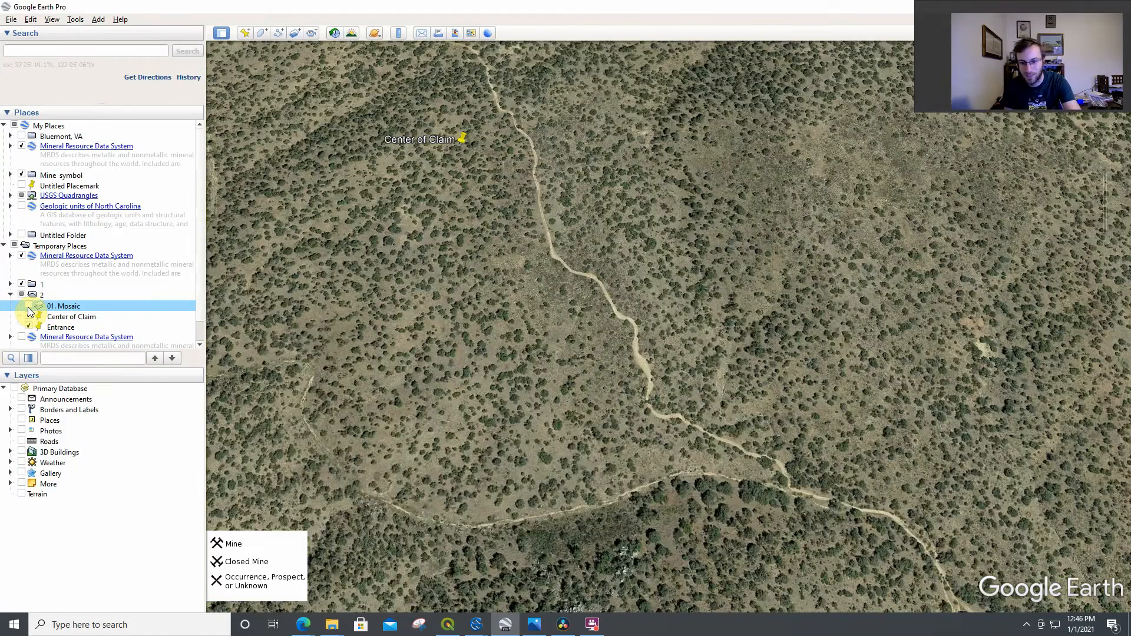
pyautogui.click(28, 307)
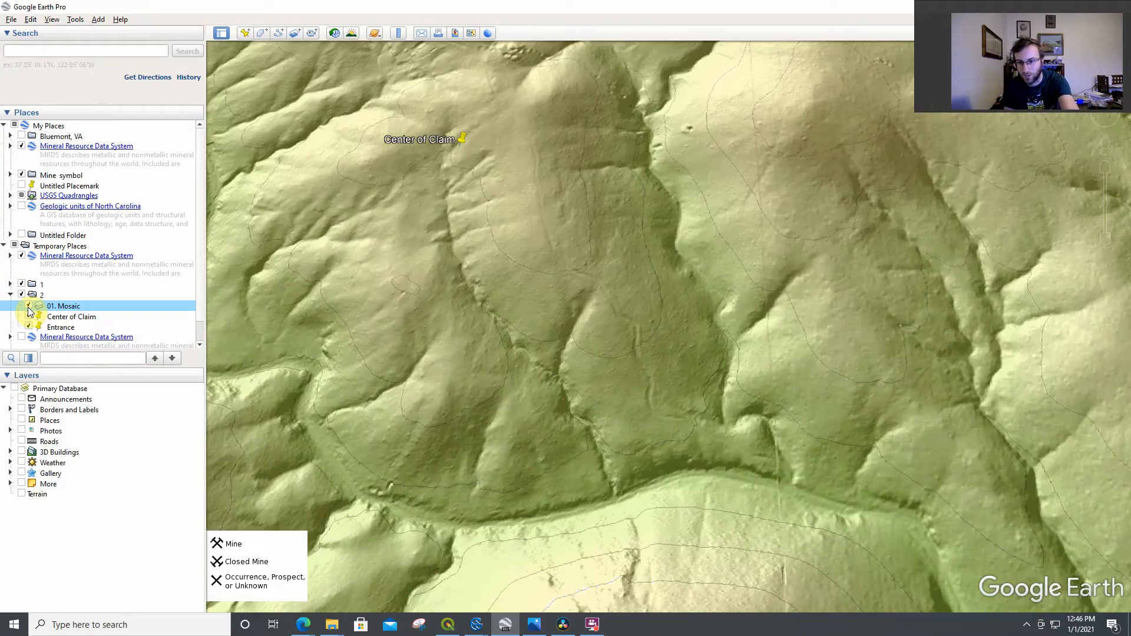
pyautogui.click(29, 307)
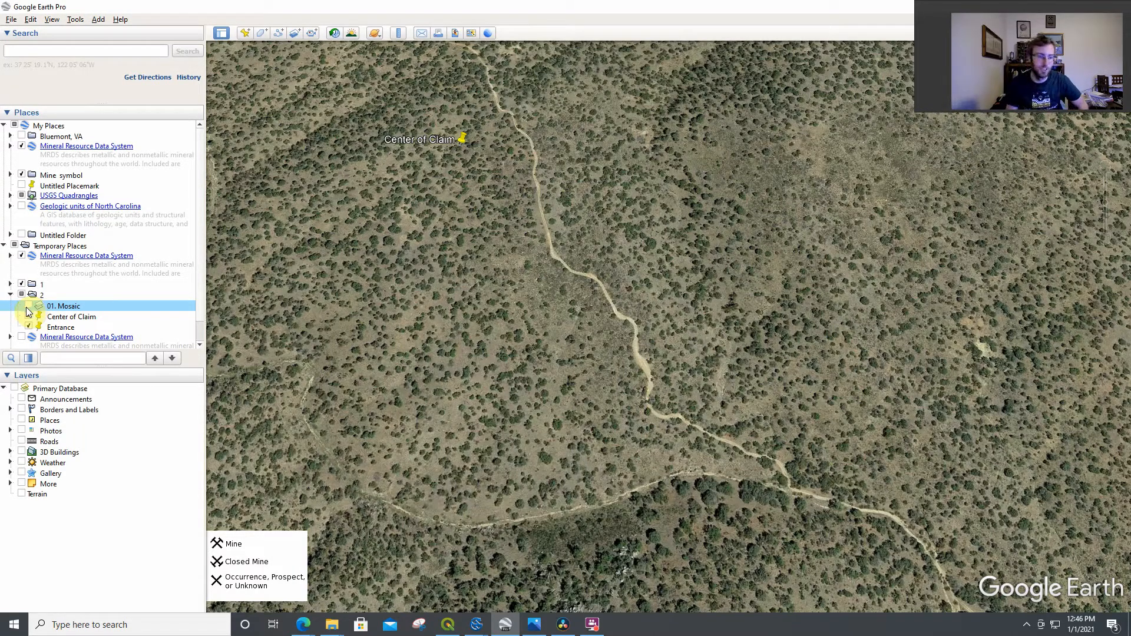
pyautogui.click(28, 306)
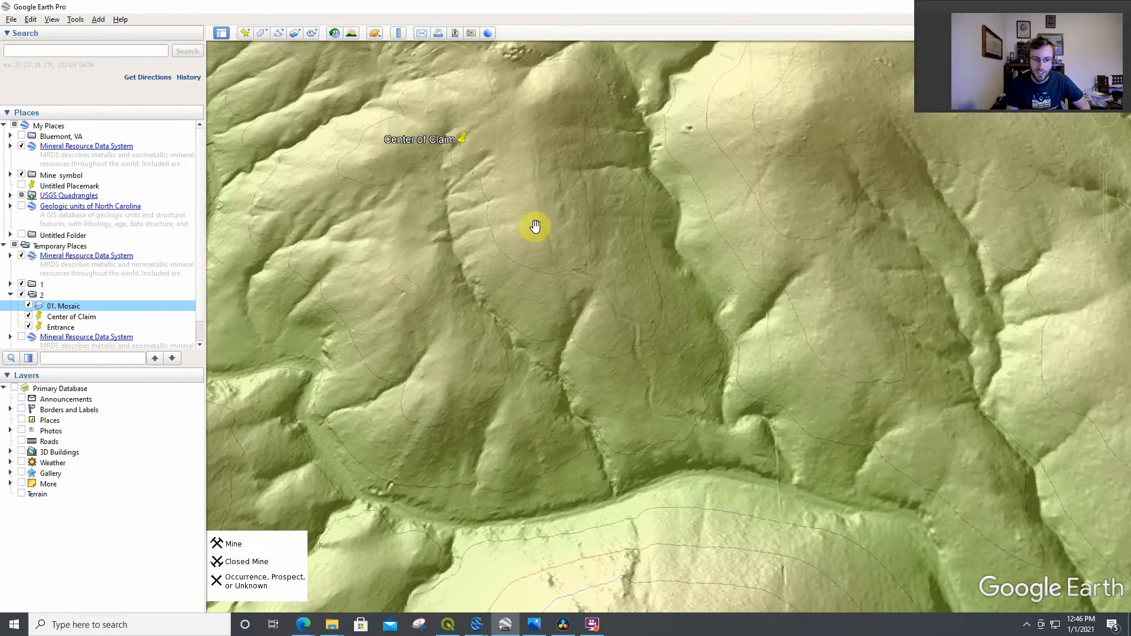
pyautogui.scroll(2, 567, 186)
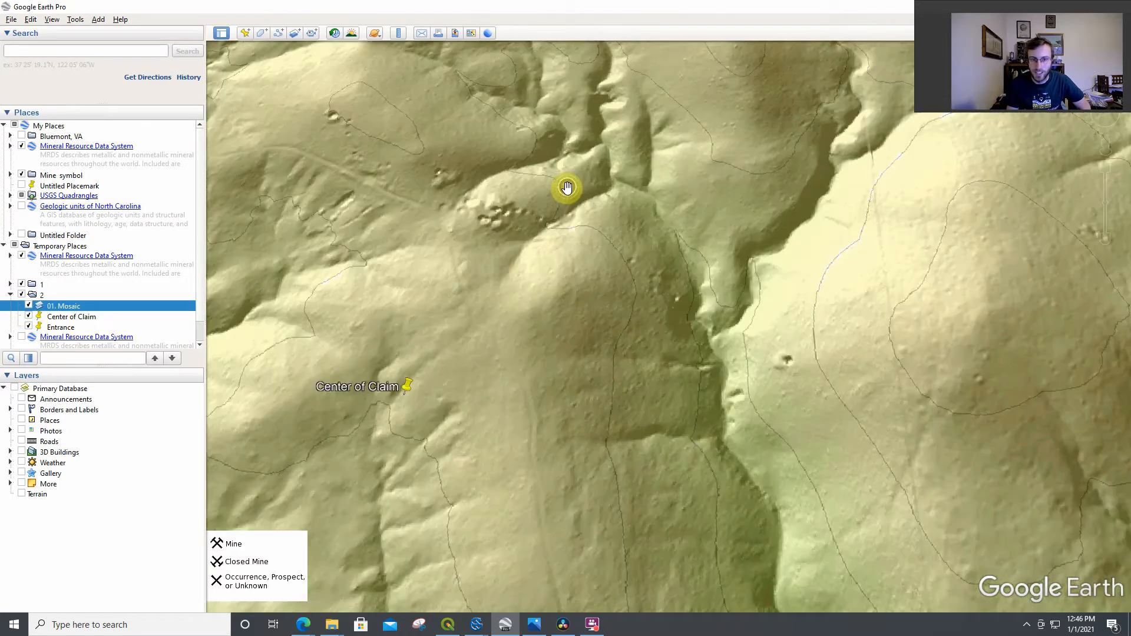
pyautogui.scroll(1, 438, 244)
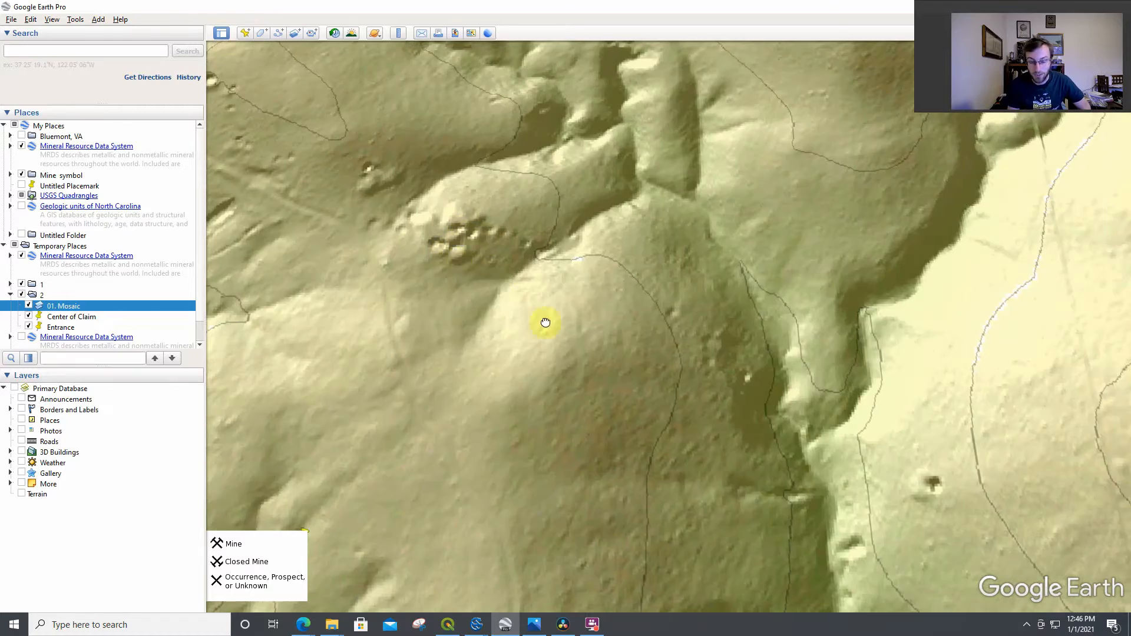
# Pan along the hilltop pits and ridge toward the gully and its eastern slope
pyautogui.moveTo(454, 247); pyautogui.dragTo(585, 351)
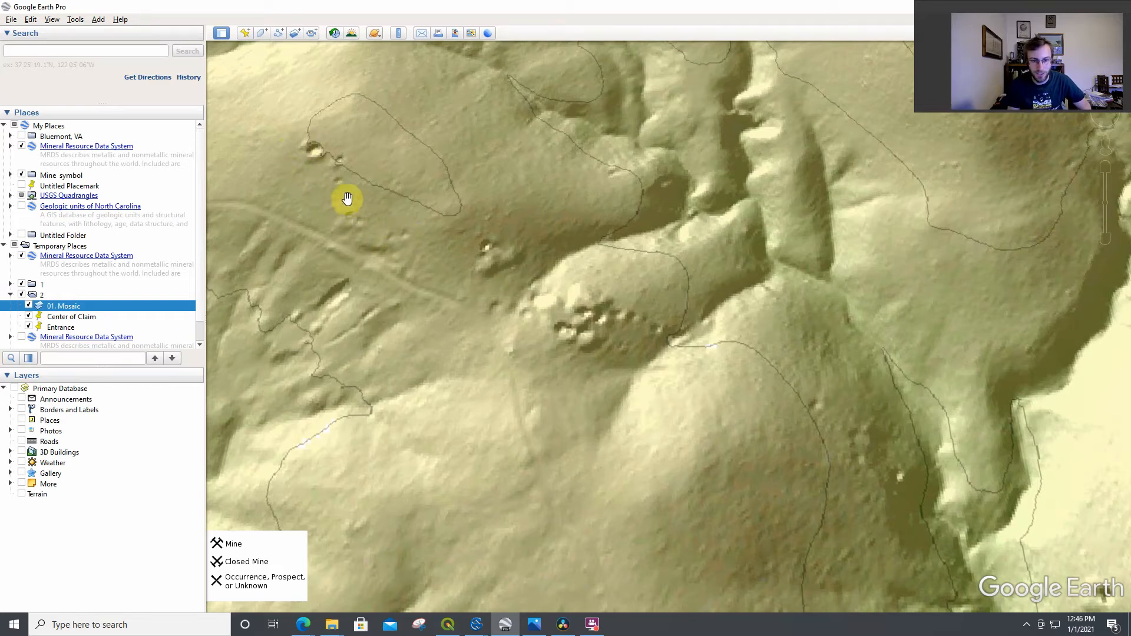
pyautogui.moveTo(391, 262); pyautogui.dragTo(504, 265)
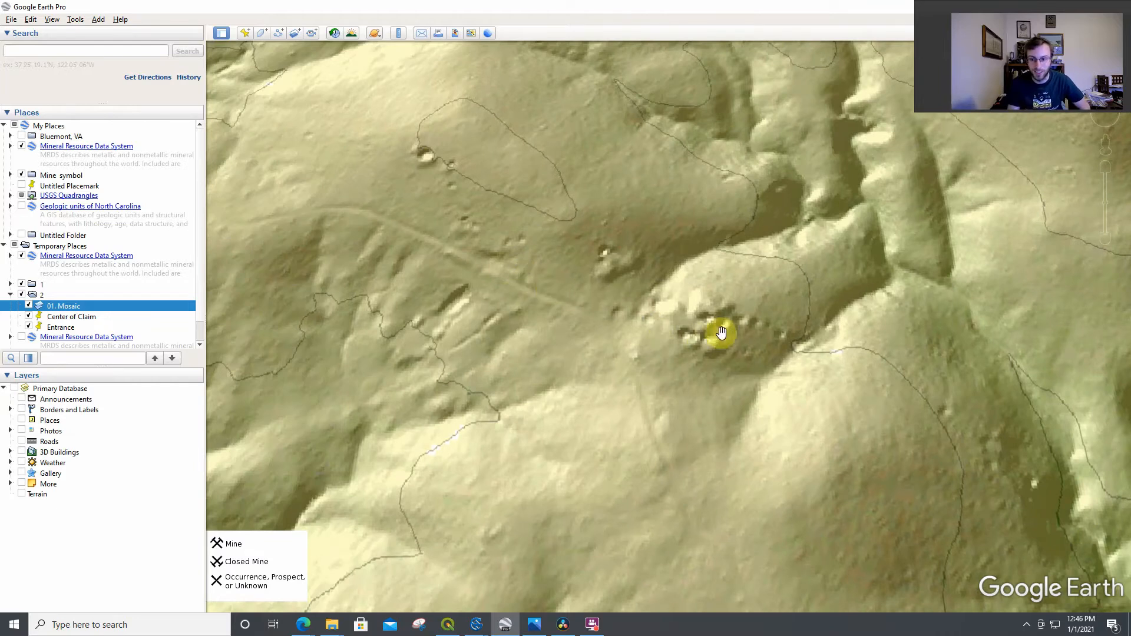
pyautogui.moveTo(744, 383); pyautogui.dragTo(669, 331)
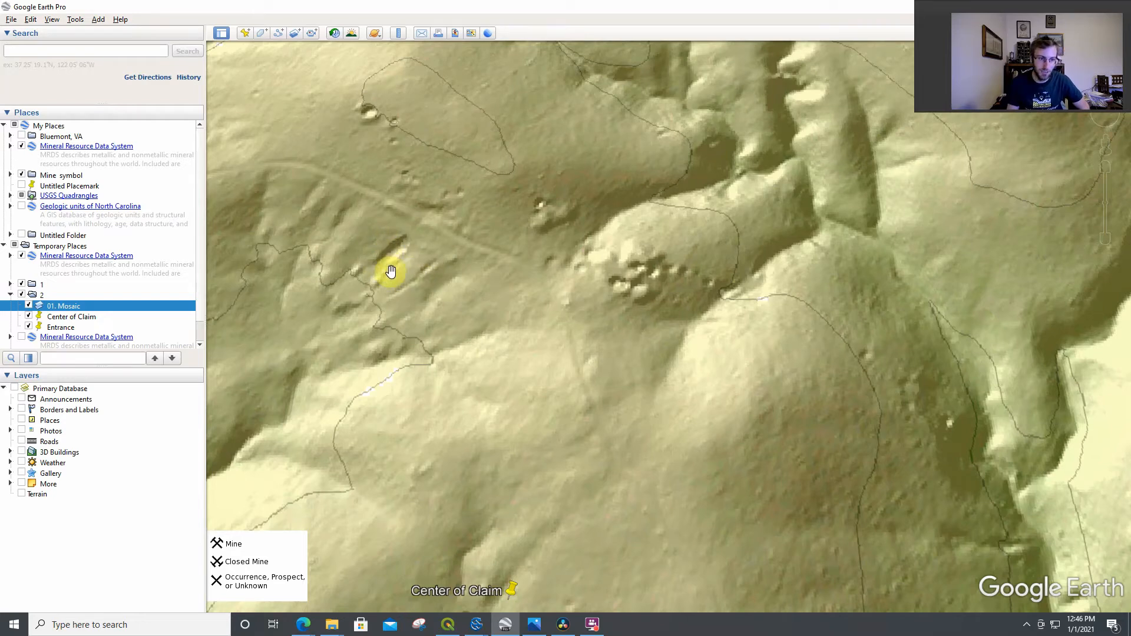
pyautogui.moveTo(639, 316); pyautogui.dragTo(477, 235)
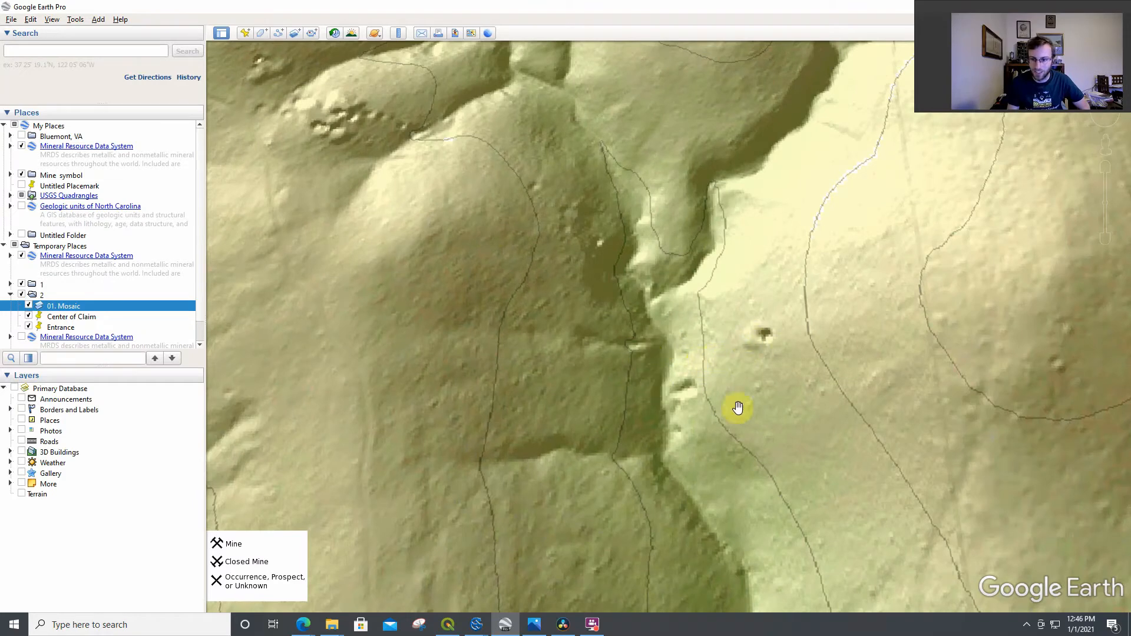
pyautogui.moveTo(1014, 380); pyautogui.dragTo(735, 313)
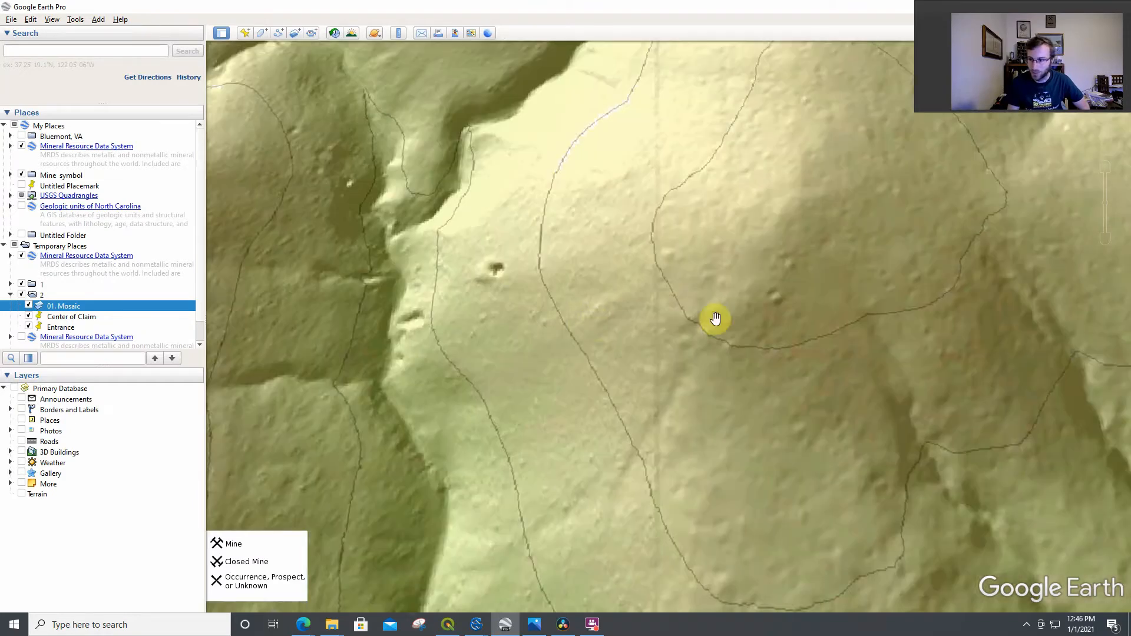
pyautogui.moveTo(642, 389); pyautogui.dragTo(767, 356)
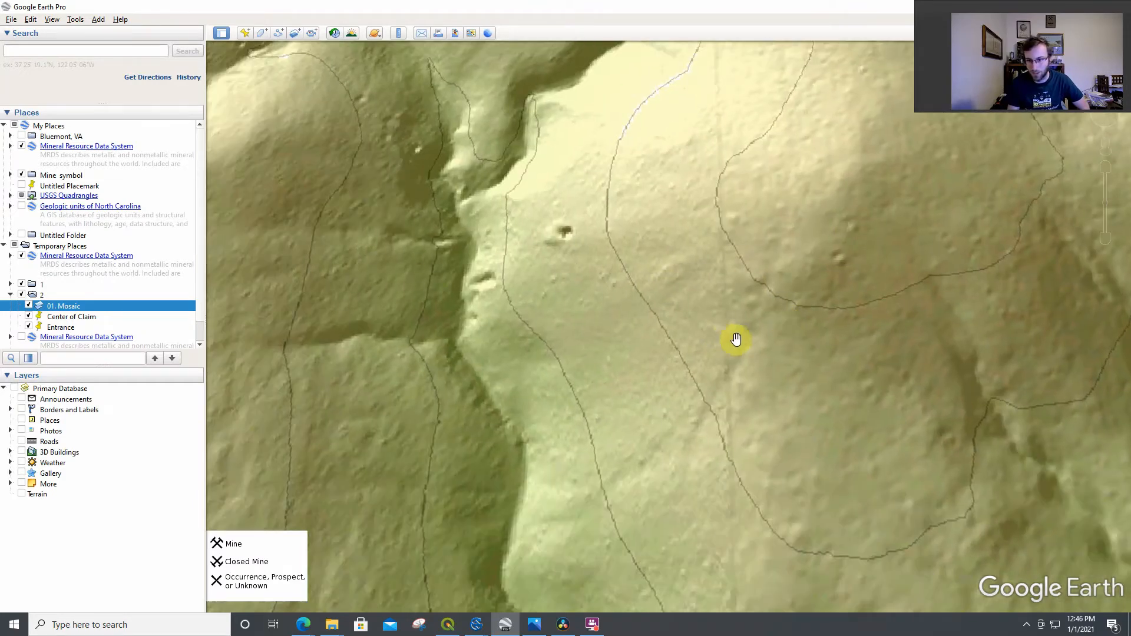
pyautogui.scroll(-2, 764, 359)
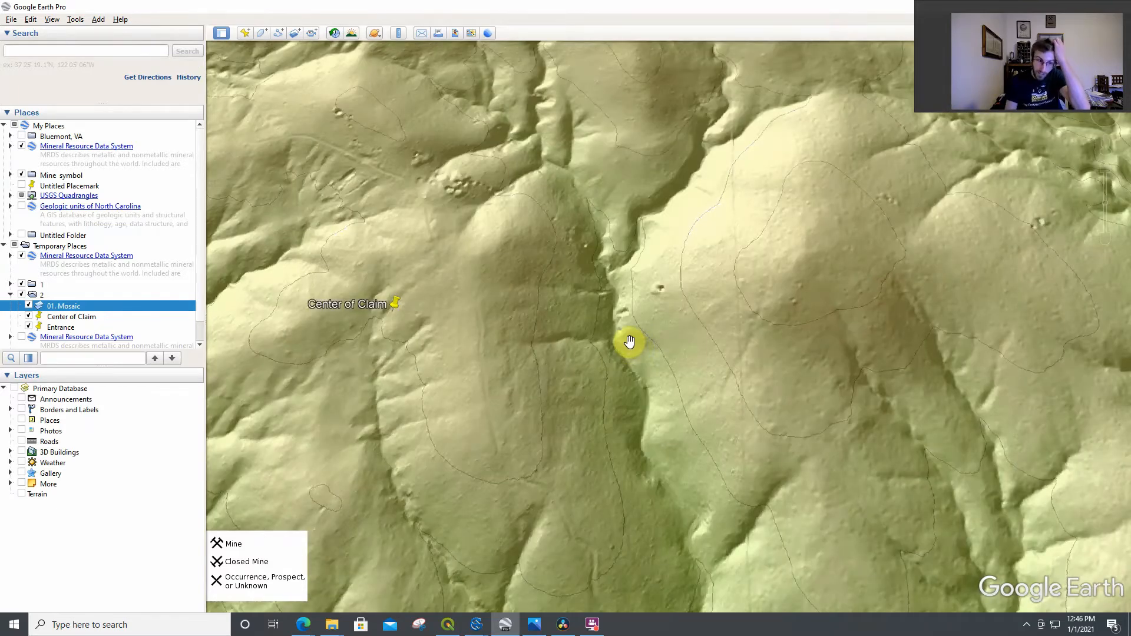
# Recentre over the line of pits near Center of Claim and start a new path
pyautogui.moveTo(501, 267)
pyautogui.mouseDown()
pyautogui.moveTo(511, 274)
pyautogui.moveTo(503, 289)
pyautogui.mouseUp()
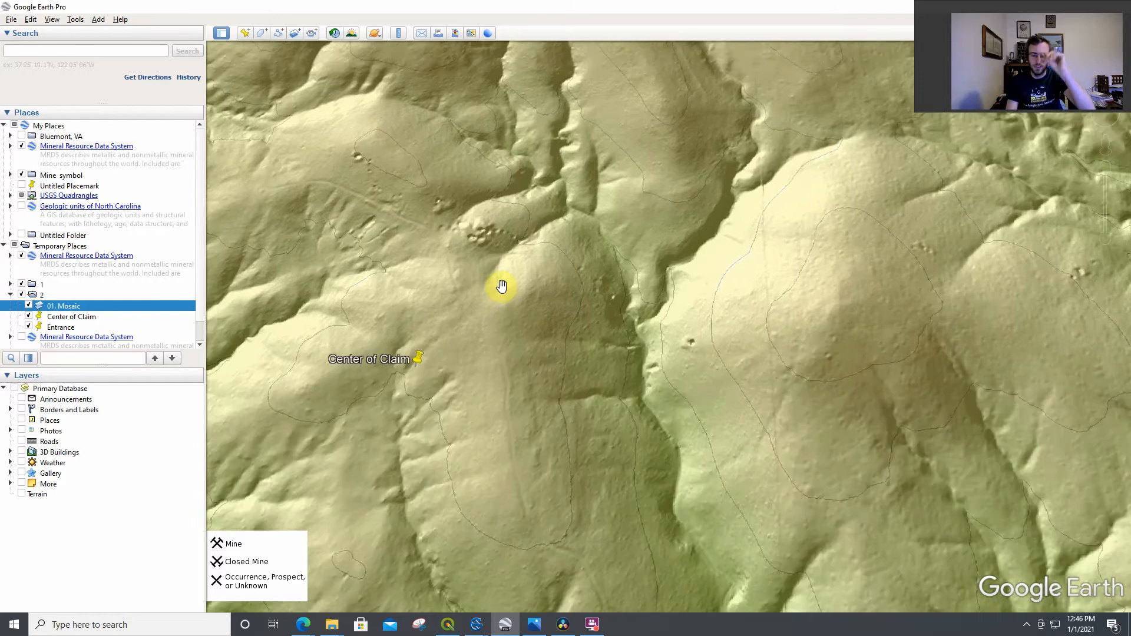
pyautogui.moveTo(491, 328); pyautogui.dragTo(525, 369)
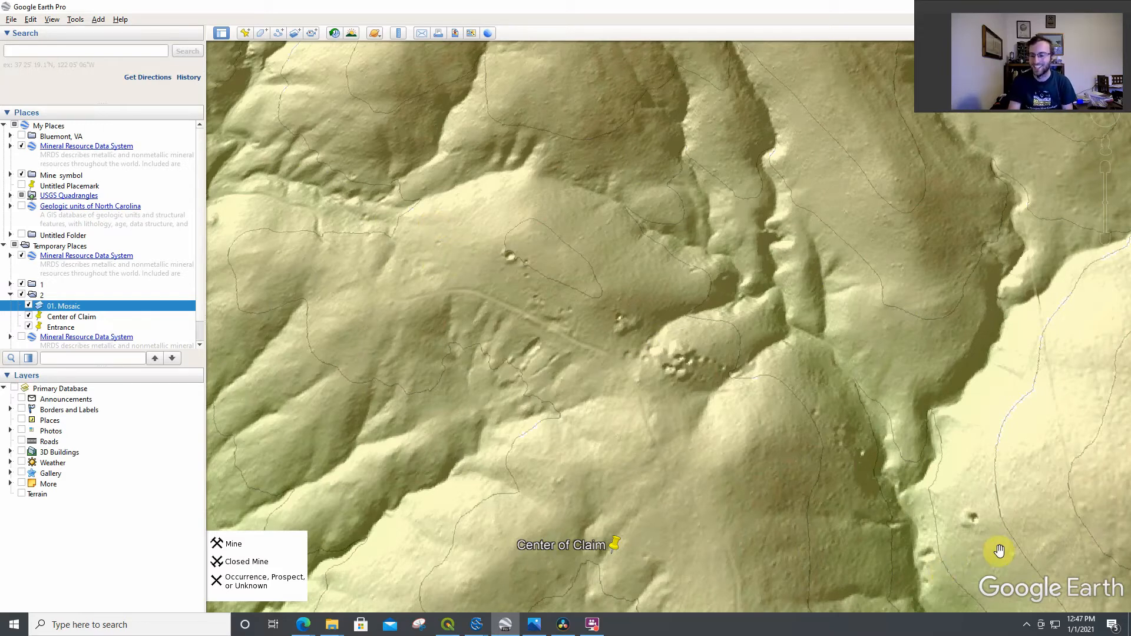
pyautogui.moveTo(996, 551); pyautogui.dragTo(949, 521)
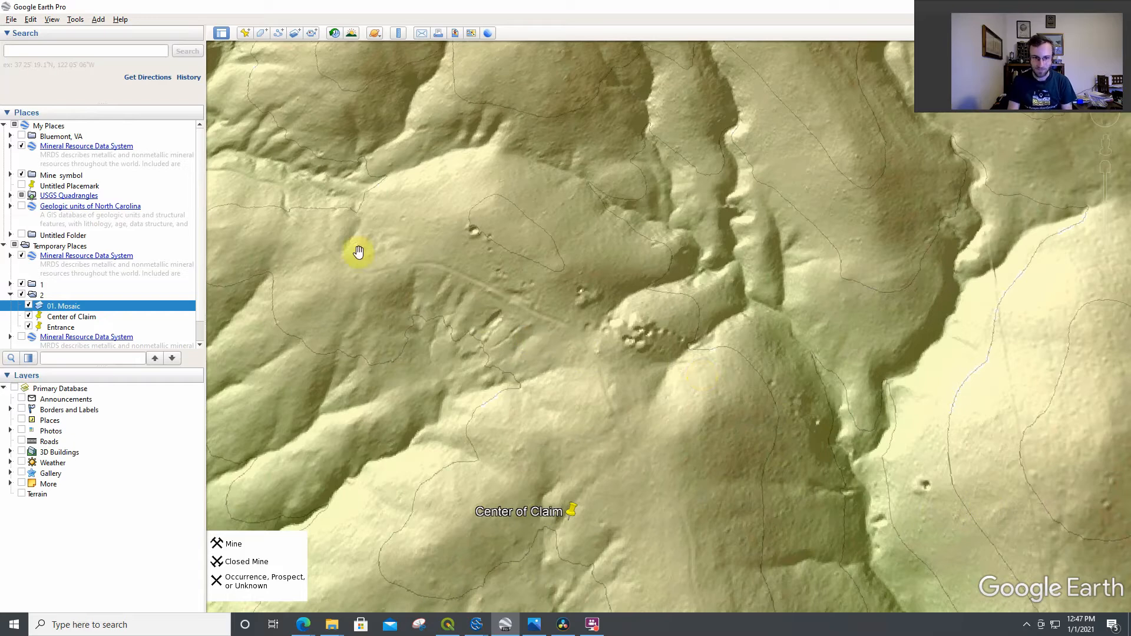
pyautogui.click(279, 34)
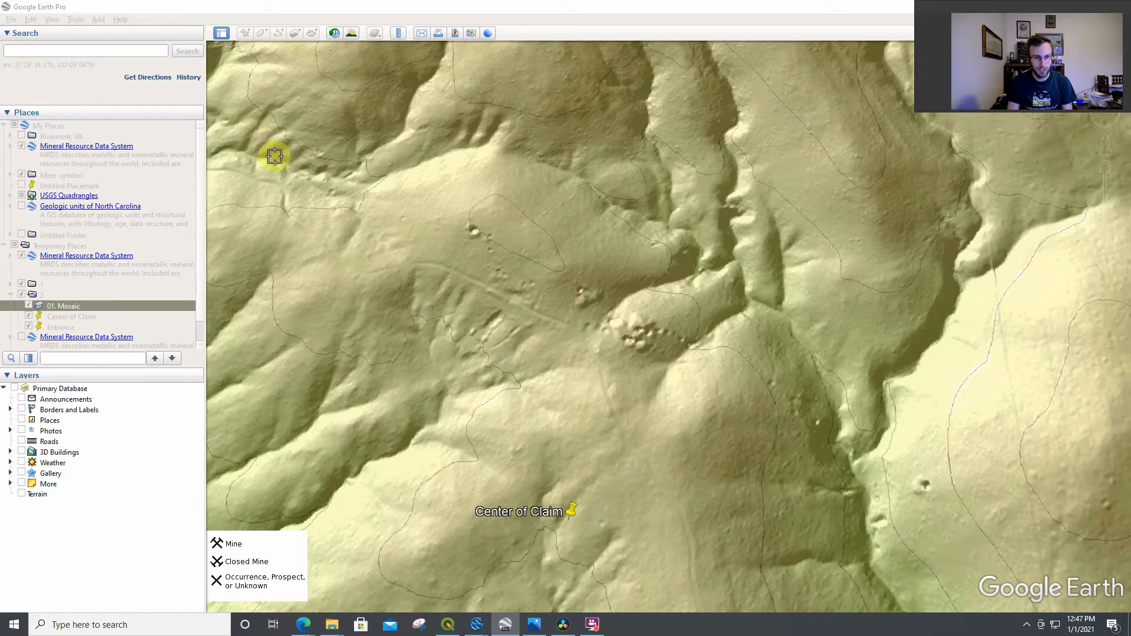
# Trace a six-point path northwest to southeast through the pits and save it as Untitled Path
pyautogui.click(314, 166)
pyautogui.click(478, 235)
pyautogui.click(639, 334)
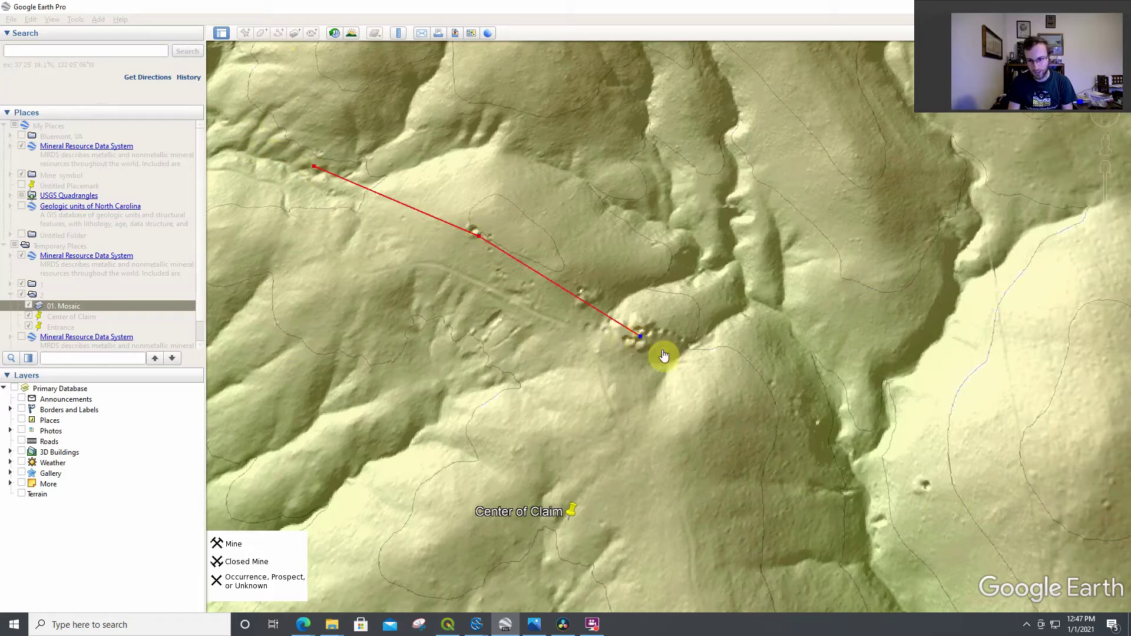
pyautogui.click(810, 419)
pyautogui.click(924, 484)
pyautogui.click(981, 514)
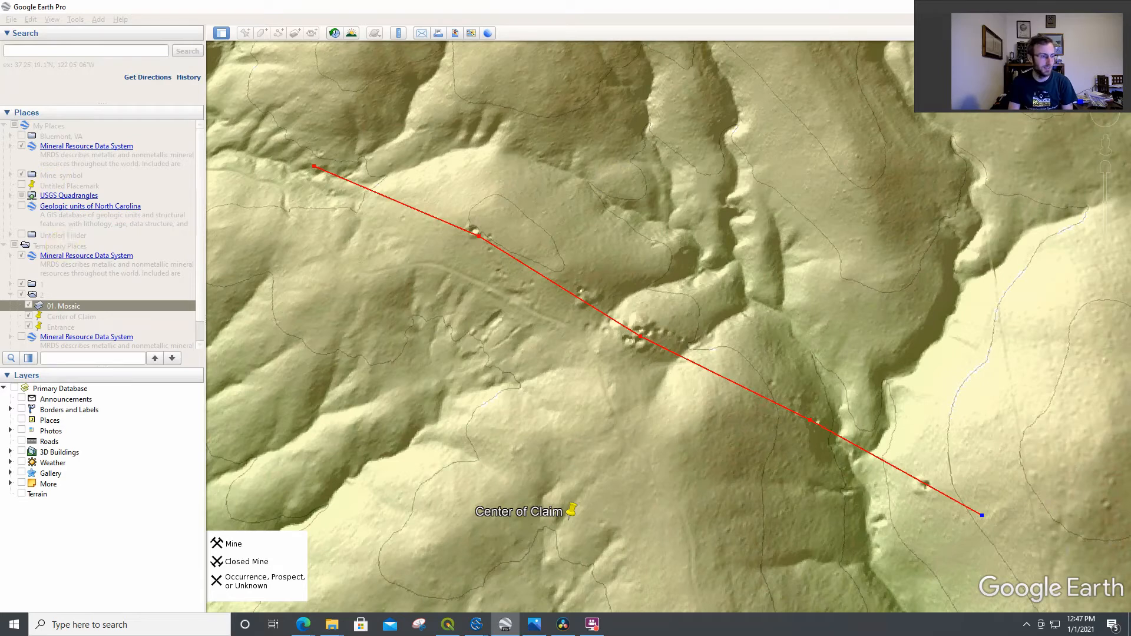
pyautogui.press('Return')
# Shift the view along the finished red path to show more surrounding terrain
pyautogui.moveTo(648, 548); pyautogui.dragTo(646, 379)
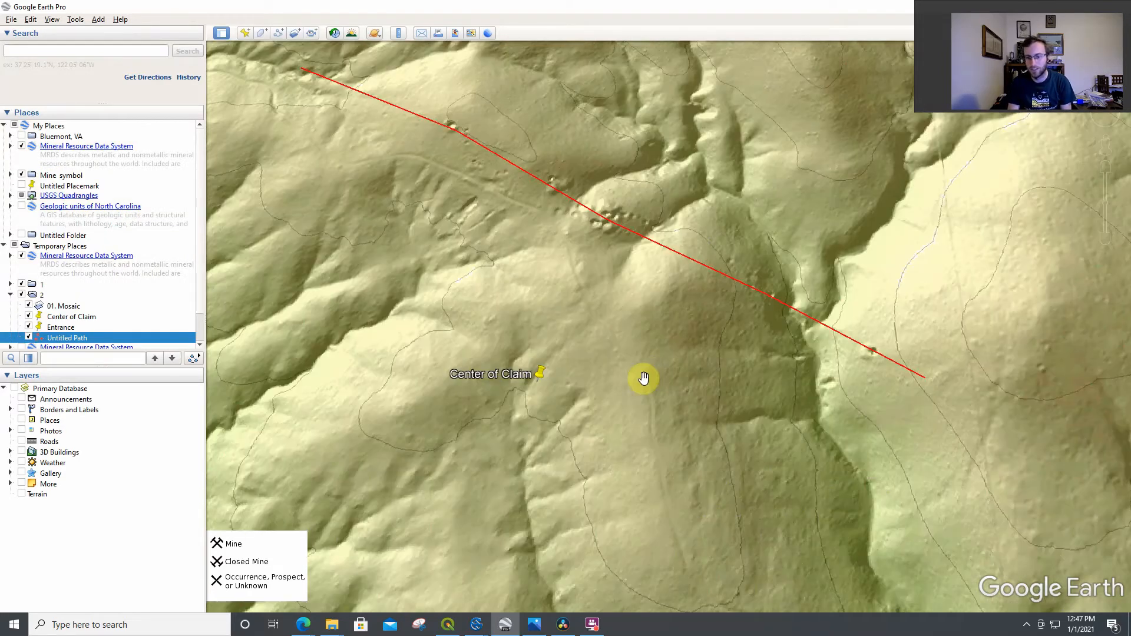
pyautogui.moveTo(672, 323); pyautogui.dragTo(598, 317)
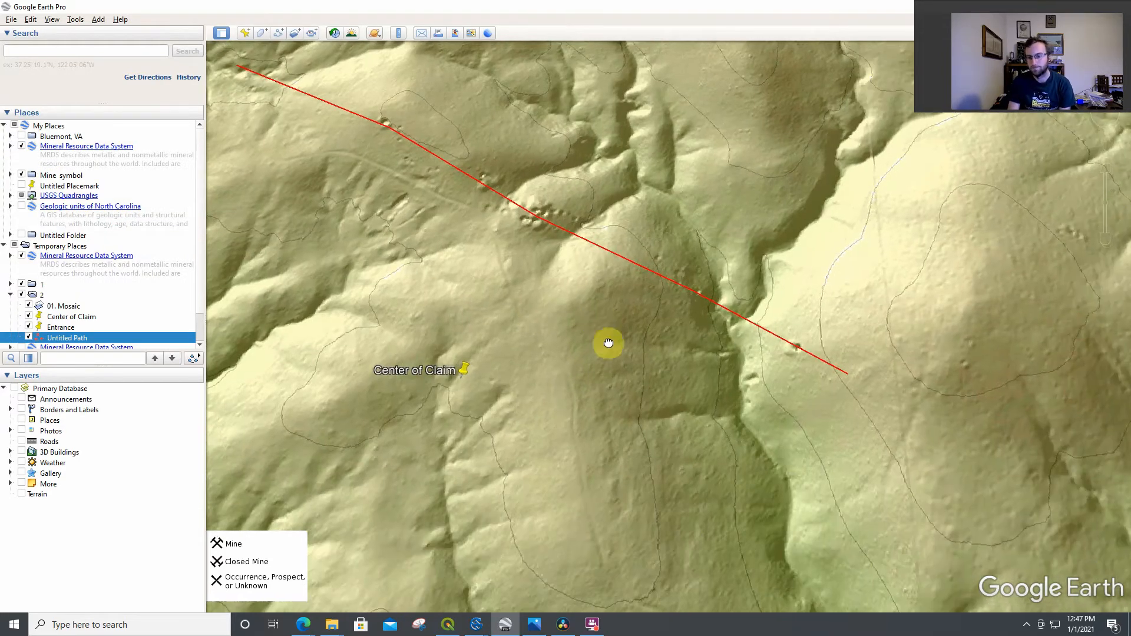
pyautogui.scroll(-1, 617, 370)
pyautogui.scroll(-1, 633, 414)
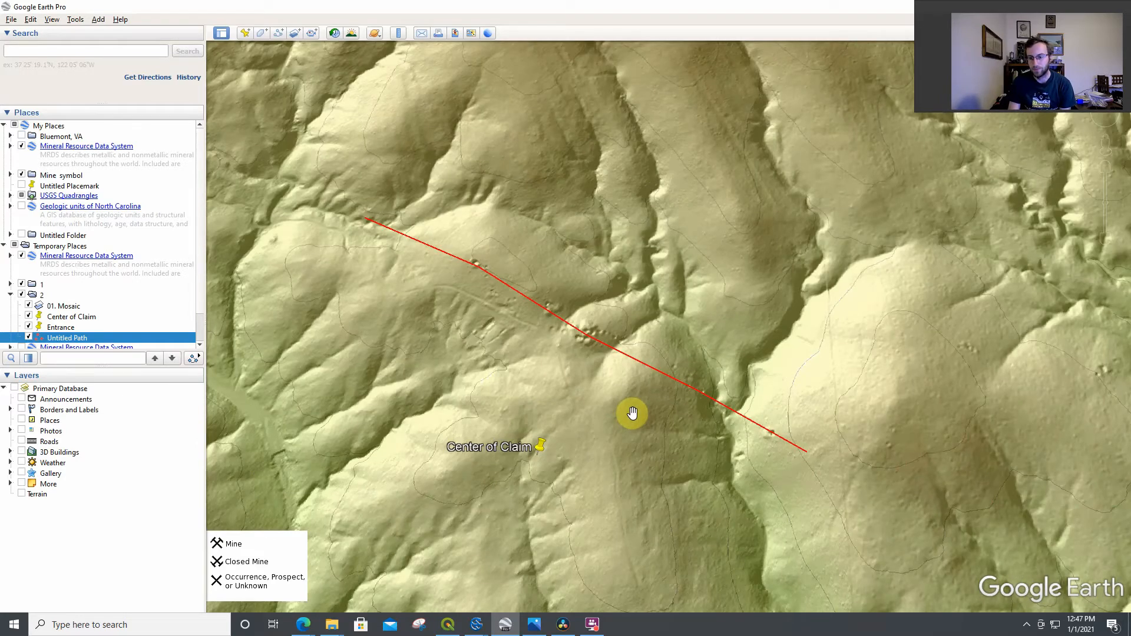
pyautogui.scroll(2, 633, 413)
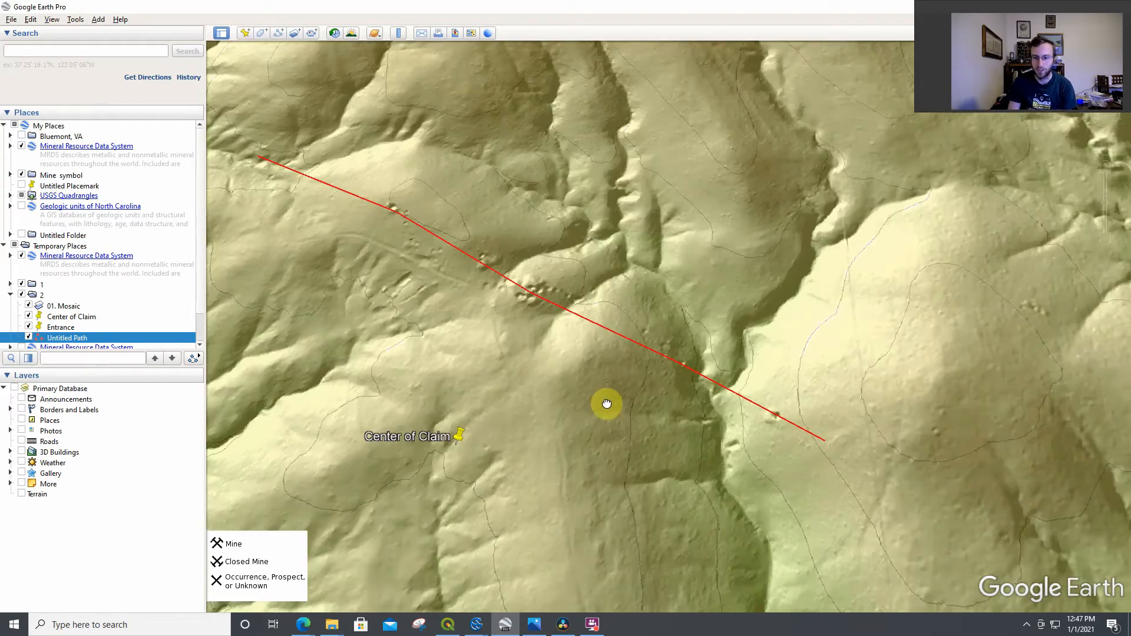
pyautogui.scroll(1, 538, 374)
pyautogui.scroll(1, 538, 374)
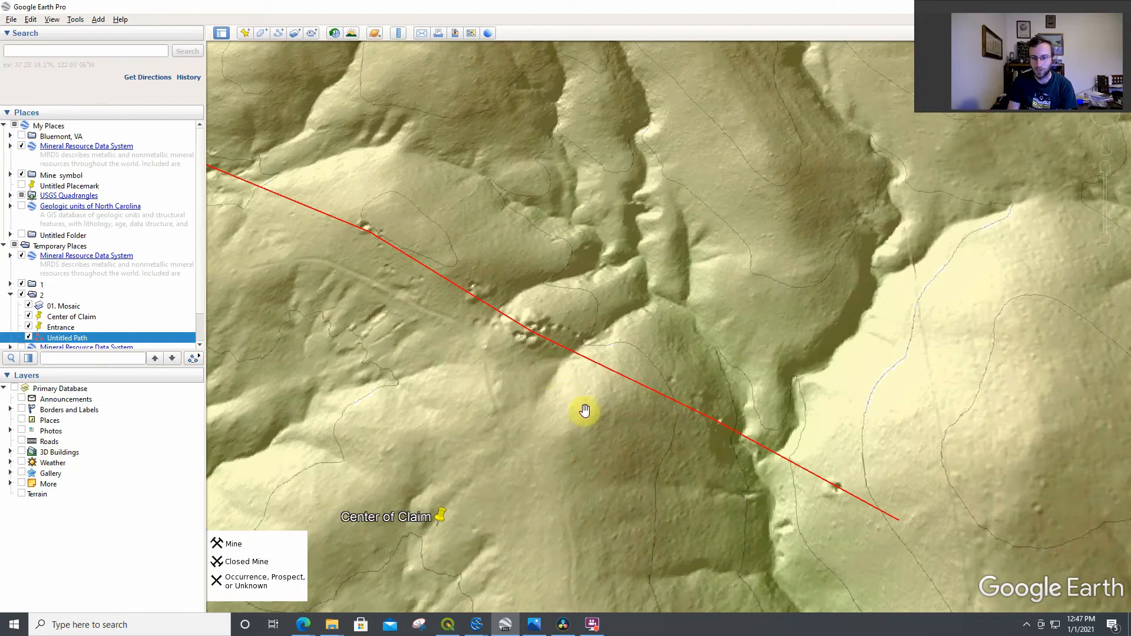
pyautogui.moveTo(596, 445); pyautogui.dragTo(629, 405)
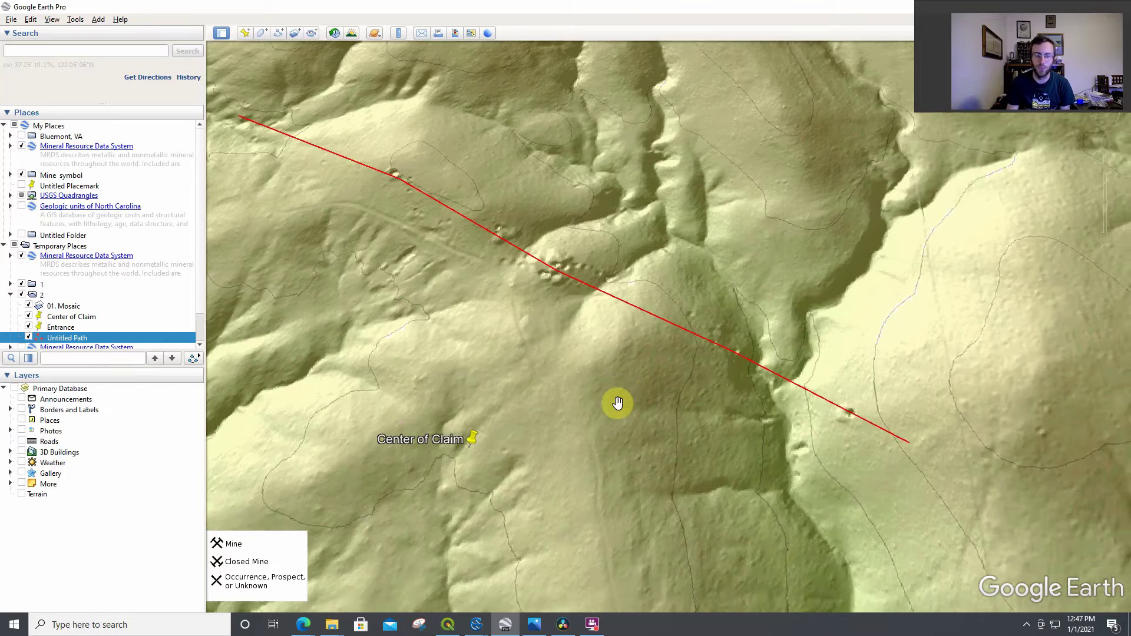
pyautogui.moveTo(629, 404); pyautogui.dragTo(560, 406)
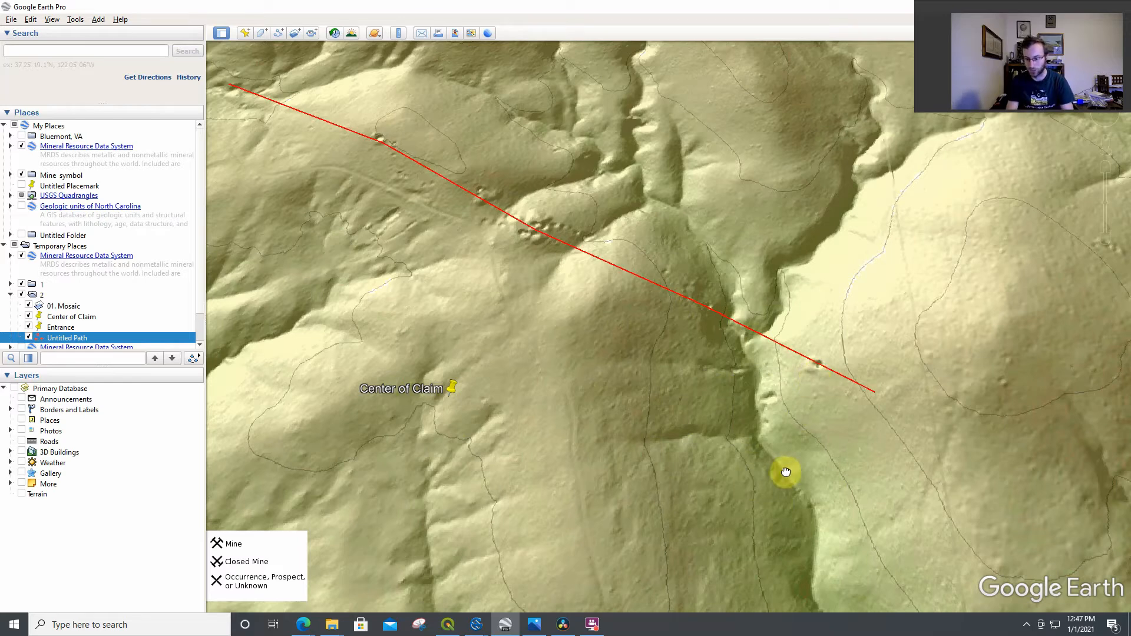
pyautogui.moveTo(786, 470); pyautogui.dragTo(818, 549)
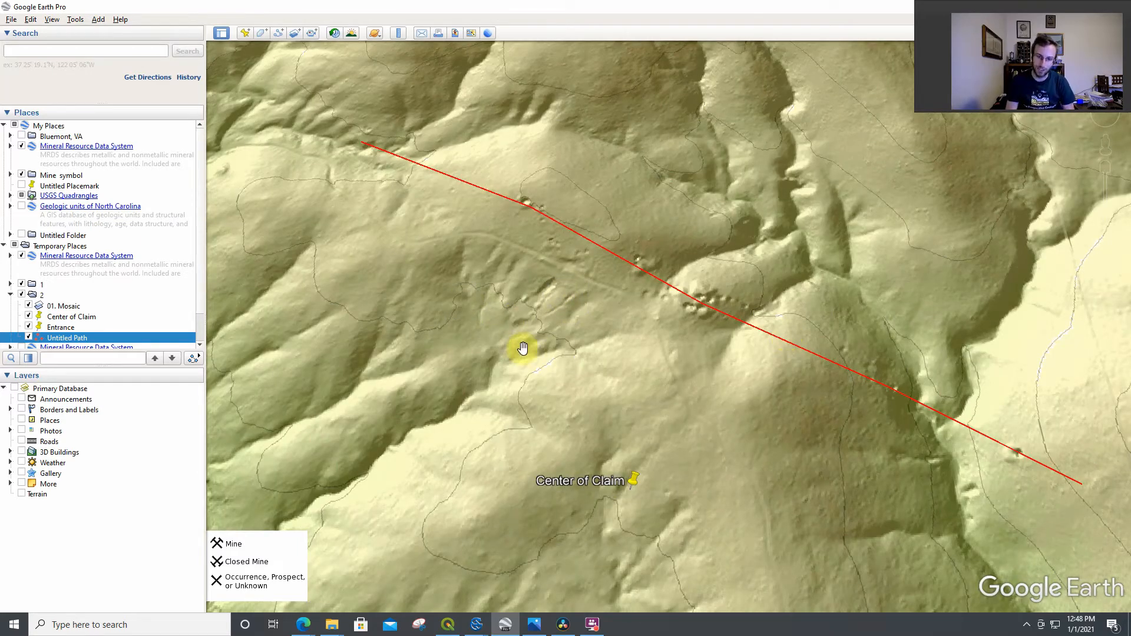
# Frame the path's northwest end together with Center of Claim higher in view
pyautogui.moveTo(505, 274)
pyautogui.mouseDown()
pyautogui.moveTo(543, 328)
pyautogui.moveTo(704, 427)
pyautogui.mouseUp()
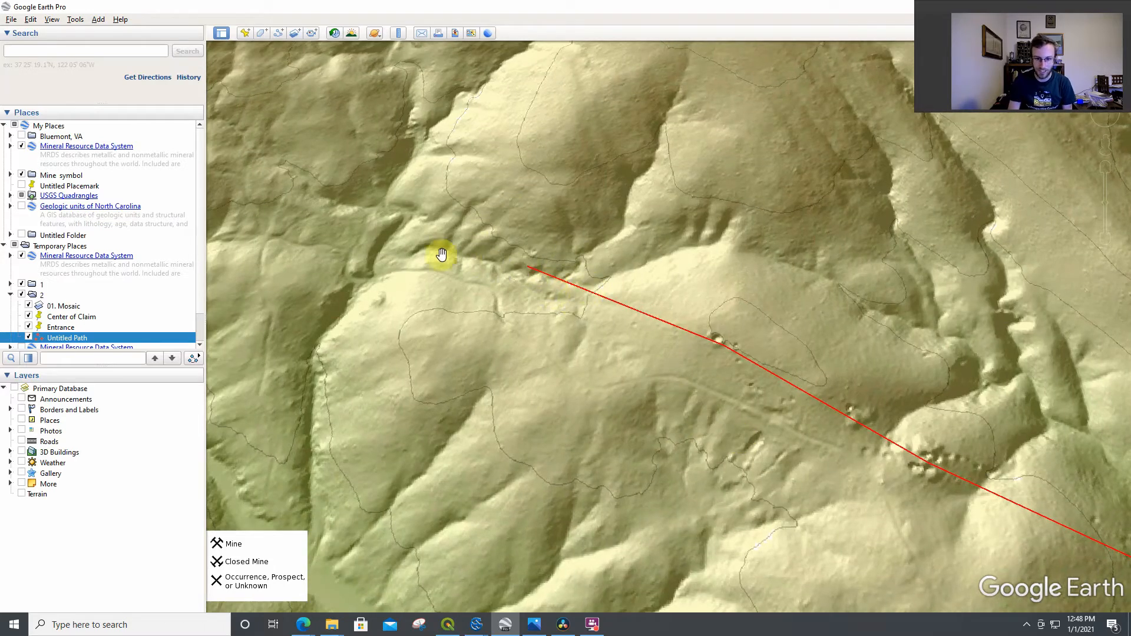
pyautogui.moveTo(556, 306); pyautogui.dragTo(295, 178)
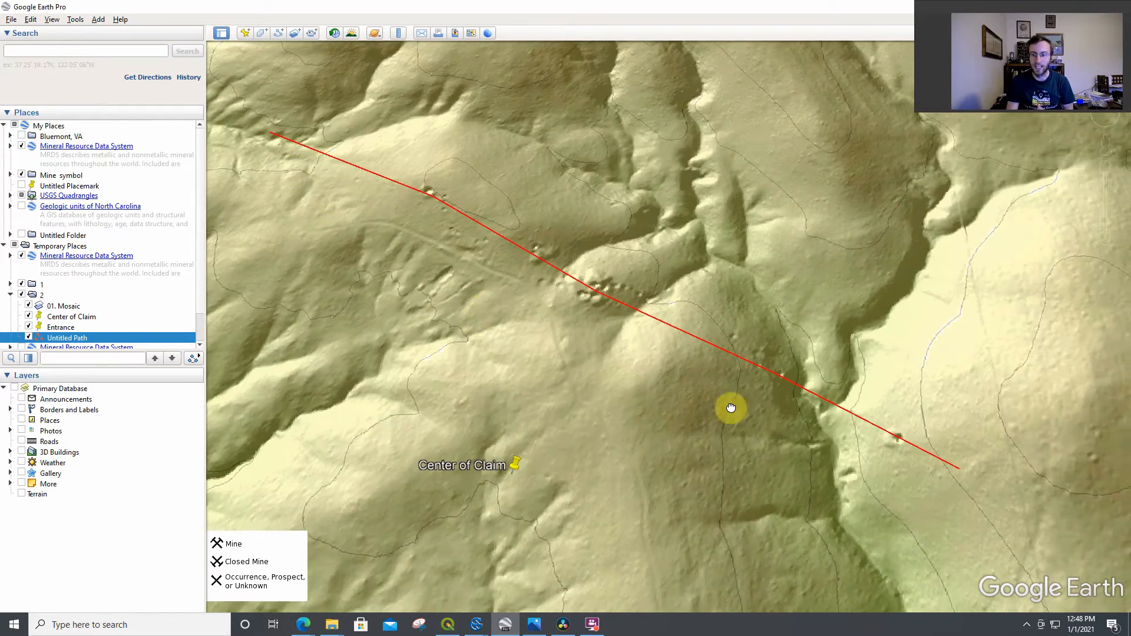
pyautogui.scroll(-2, 716, 402)
pyautogui.scroll(-1, 719, 419)
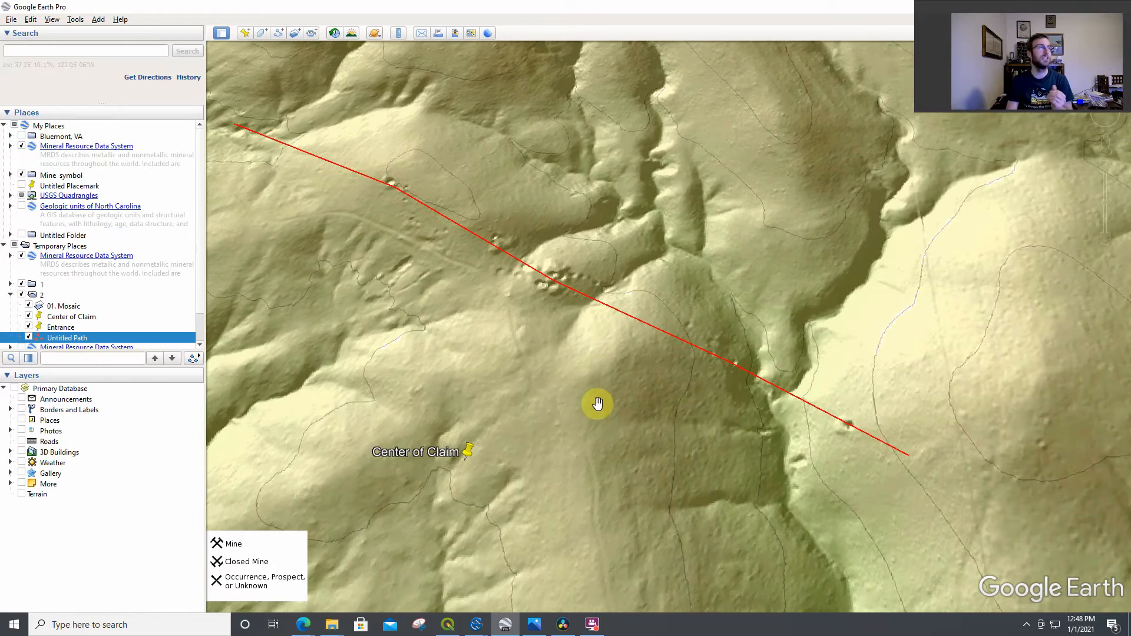
pyautogui.moveTo(616, 386); pyautogui.dragTo(623, 432)
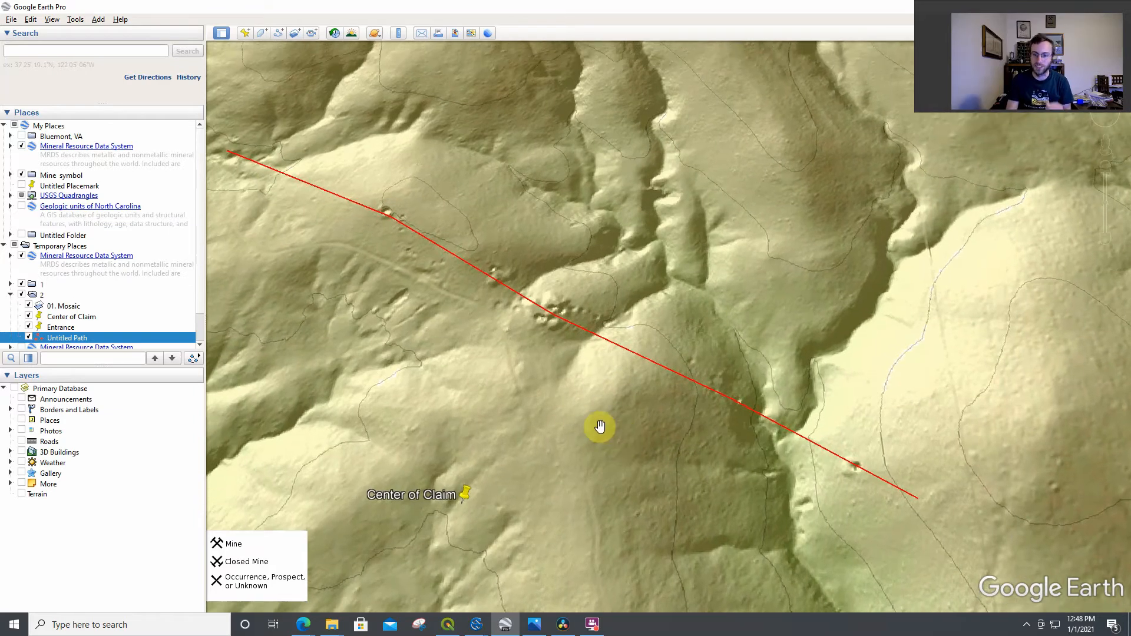
pyautogui.moveTo(539, 409); pyautogui.dragTo(545, 473)
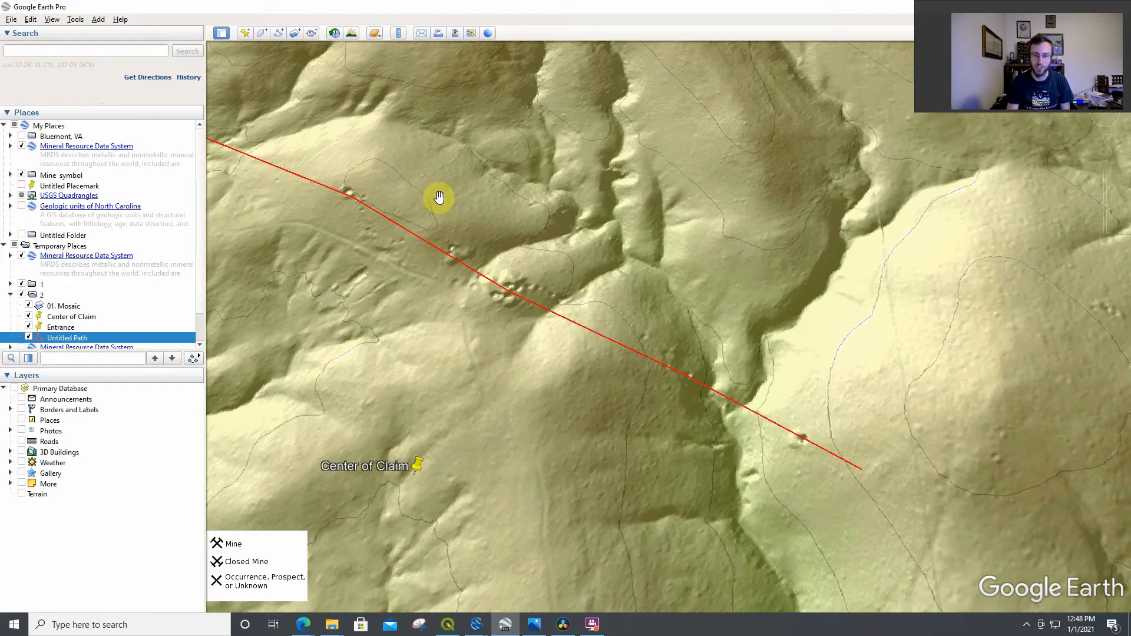
pyautogui.moveTo(603, 401); pyautogui.dragTo(593, 323)
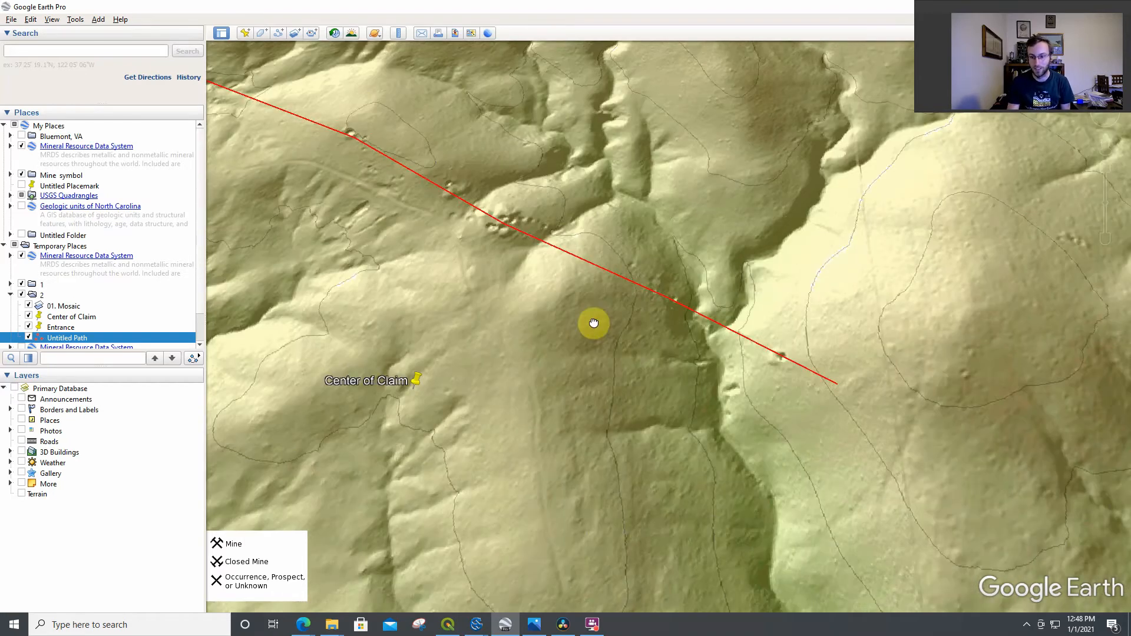
pyautogui.scroll(-2, 593, 322)
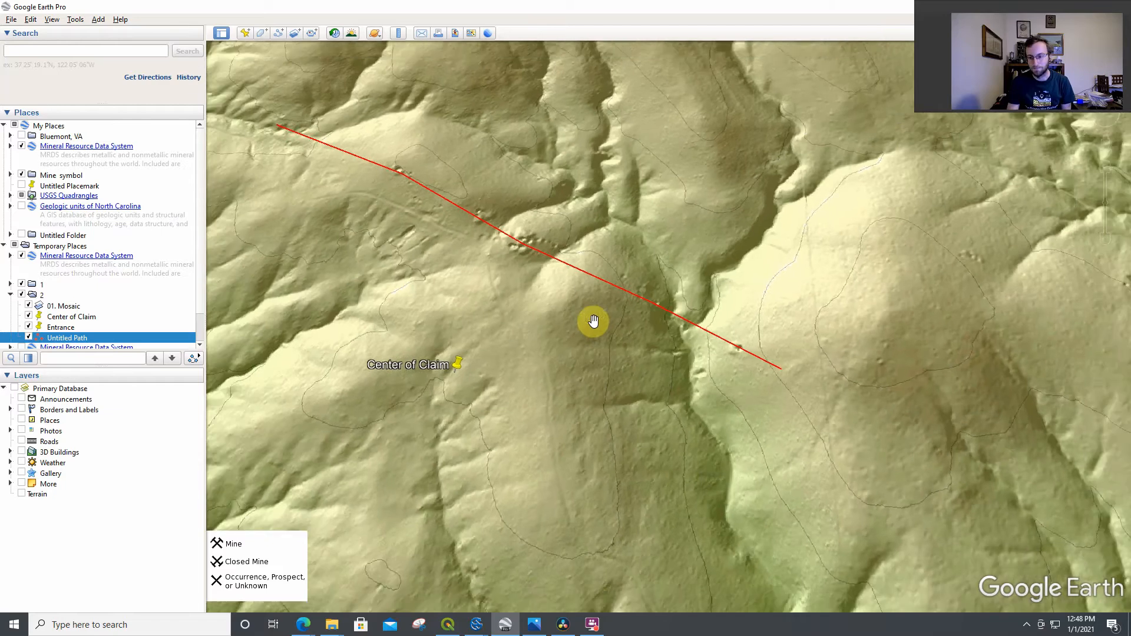
pyautogui.scroll(-2, 592, 323)
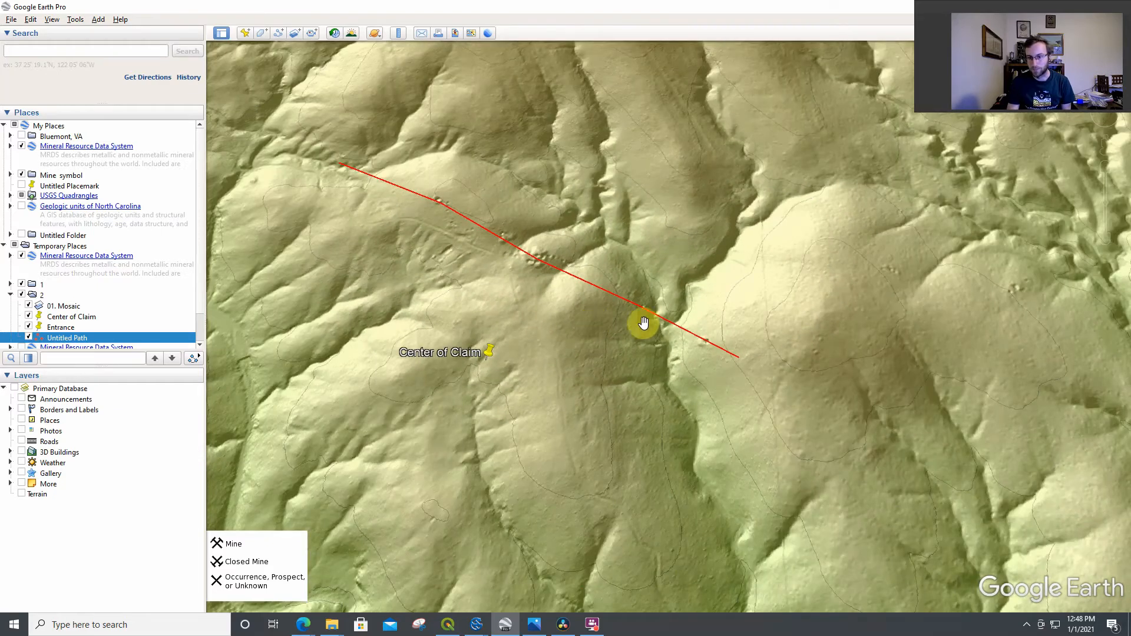
pyautogui.scroll(-2, 707, 316)
pyautogui.scroll(2, 761, 316)
pyautogui.scroll(2, 834, 306)
pyautogui.scroll(1, 834, 305)
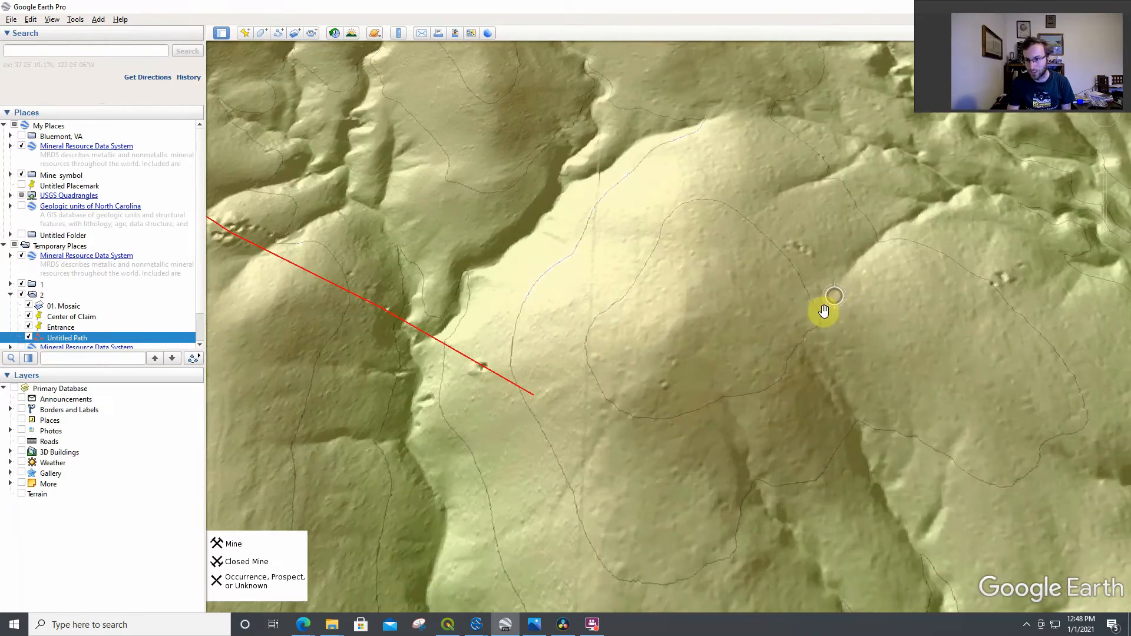
pyautogui.scroll(2, 673, 263)
pyautogui.scroll(1, 546, 126)
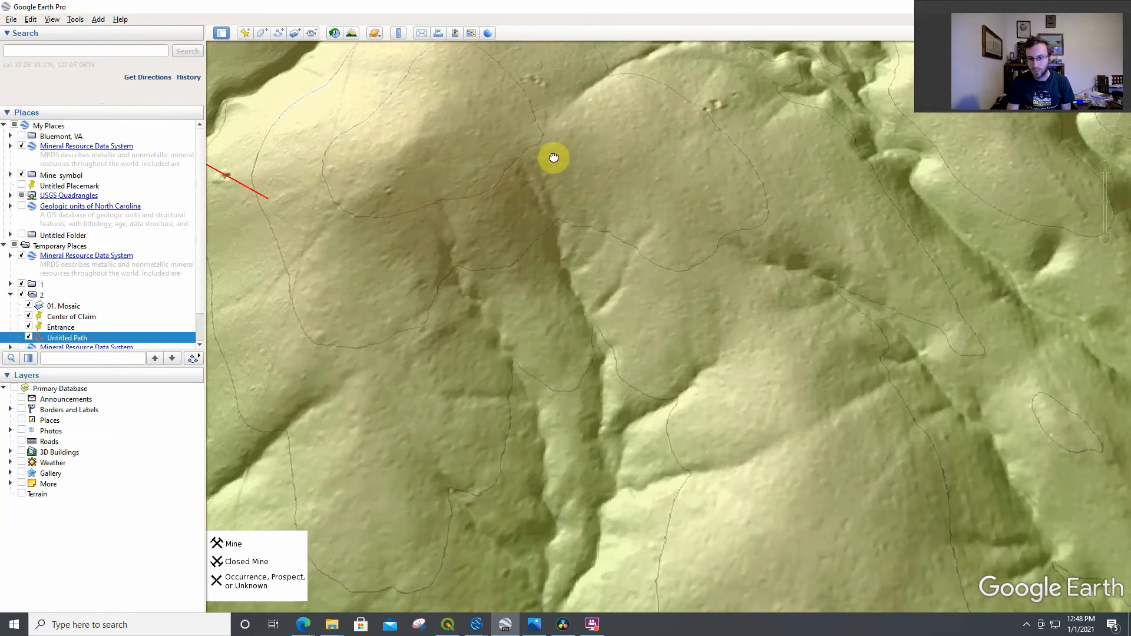
pyautogui.scroll(1, 604, 336)
pyautogui.scroll(1, 611, 345)
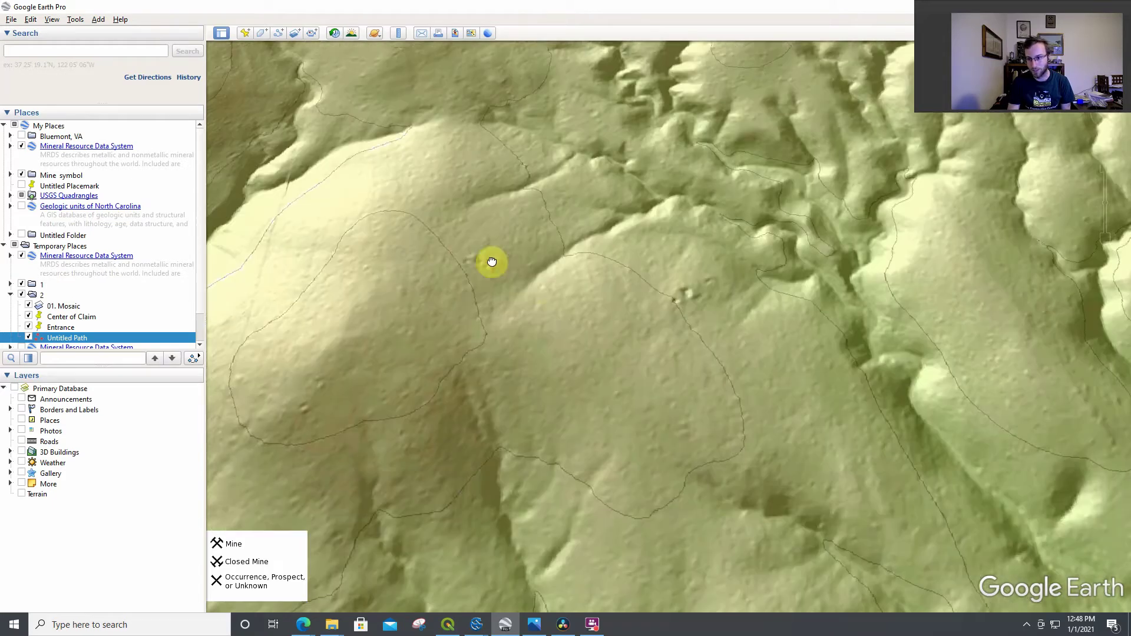
pyautogui.moveTo(607, 281); pyautogui.dragTo(492, 260)
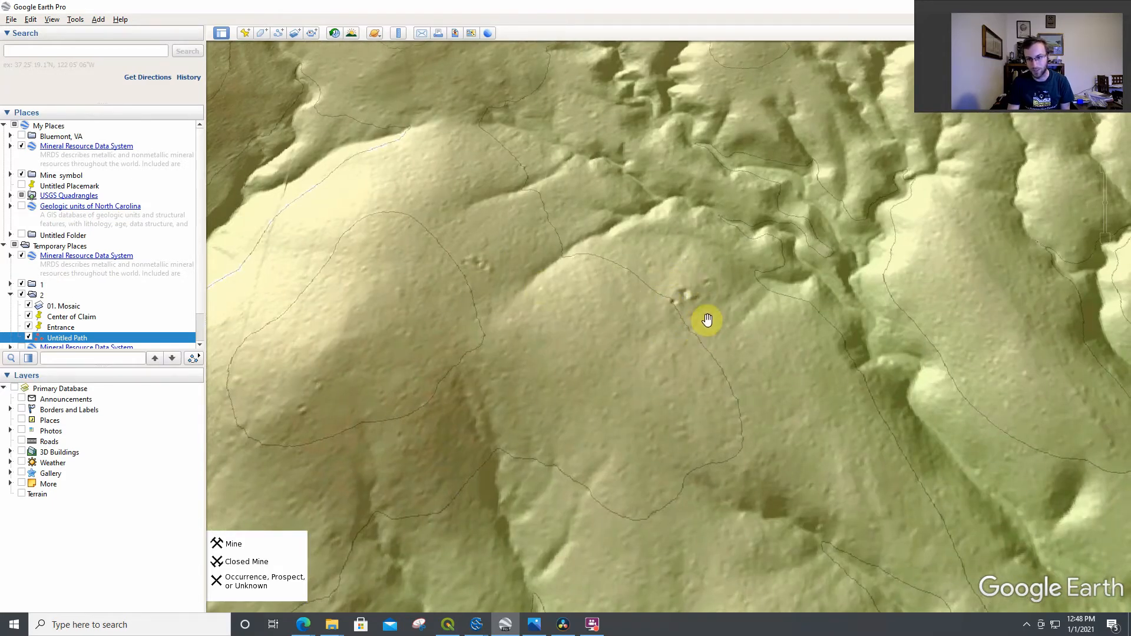
pyautogui.scroll(-3, 708, 320)
pyautogui.moveTo(689, 363); pyautogui.dragTo(689, 178)
pyautogui.moveTo(543, 367); pyautogui.dragTo(617, 314)
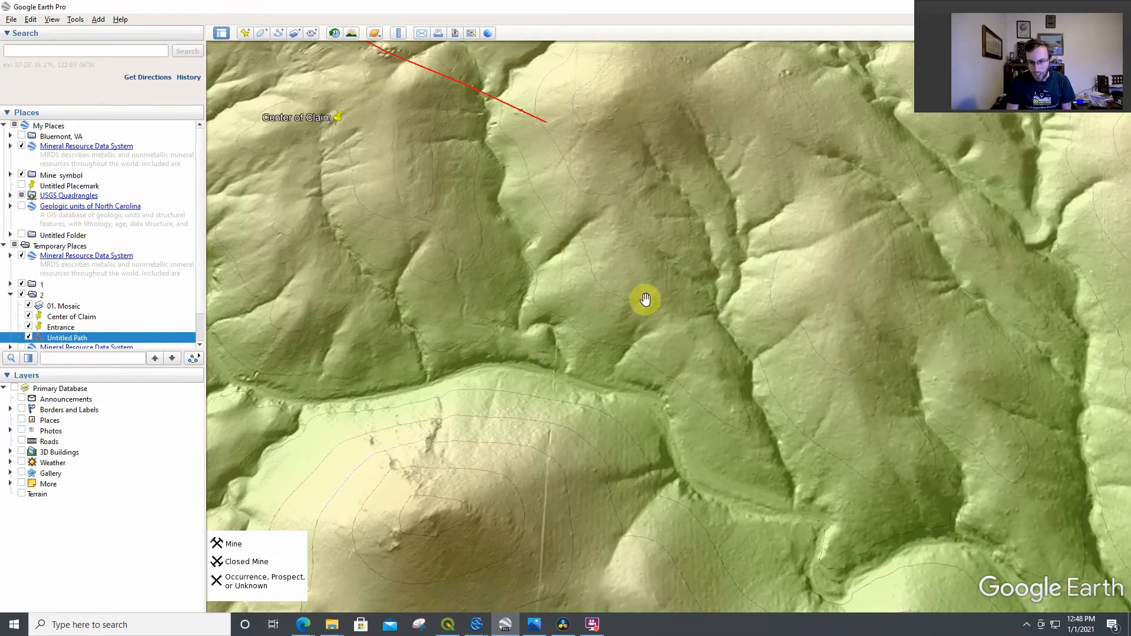
pyautogui.scroll(2, 694, 358)
pyautogui.scroll(2, 699, 353)
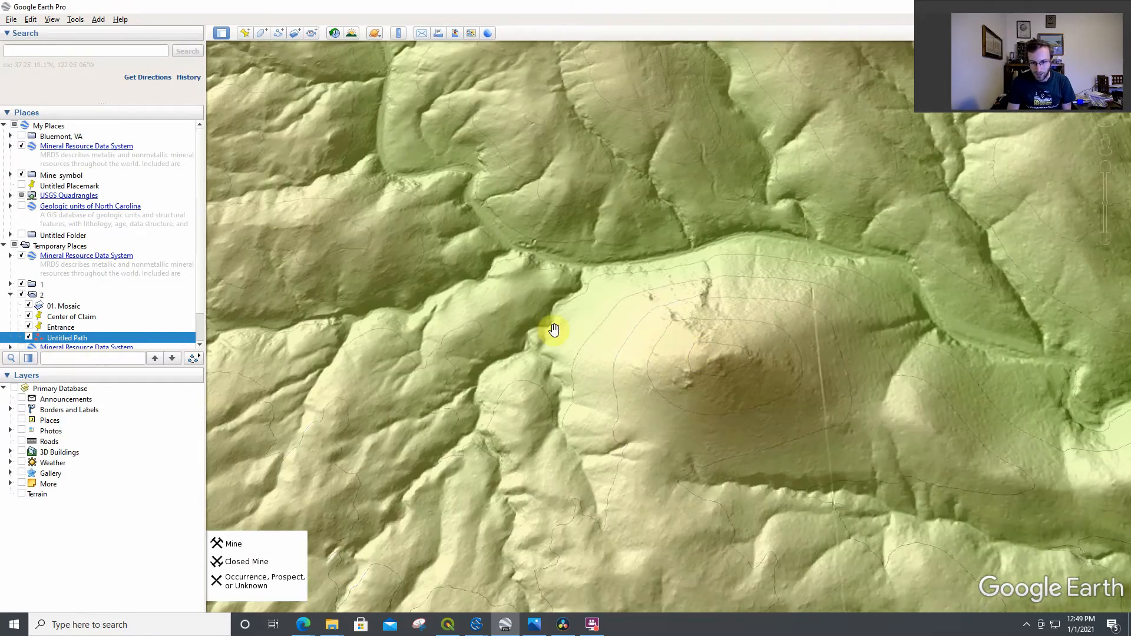
pyautogui.scroll(1, 454, 283)
pyautogui.scroll(1, 469, 278)
pyautogui.scroll(1, 601, 198)
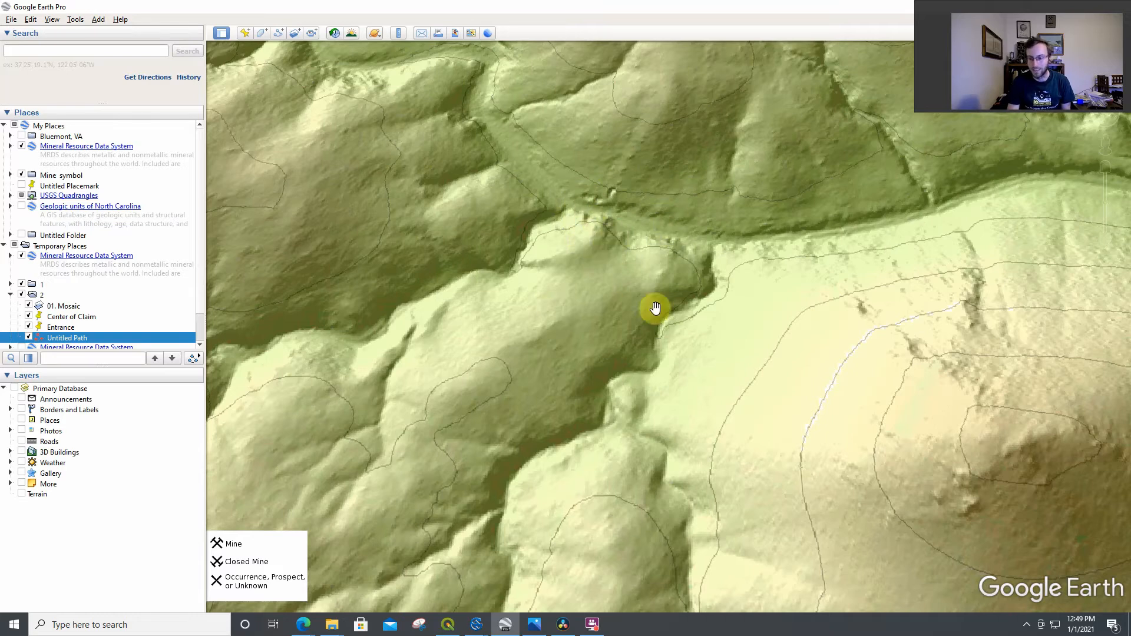
pyautogui.scroll(-1, 612, 268)
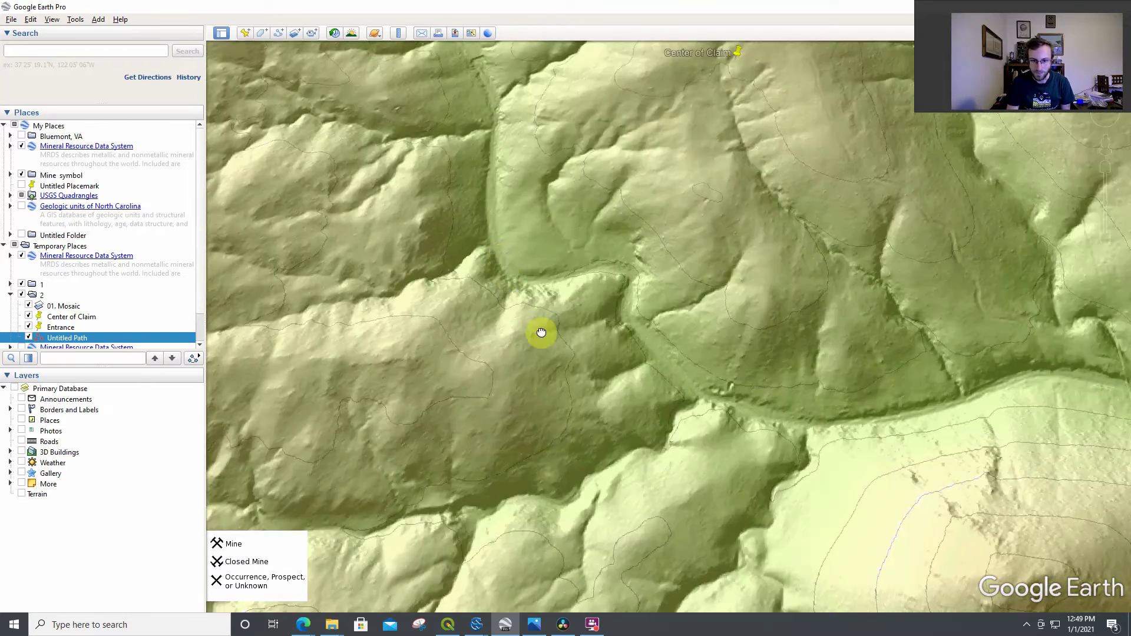
pyautogui.moveTo(540, 331); pyautogui.dragTo(697, 410)
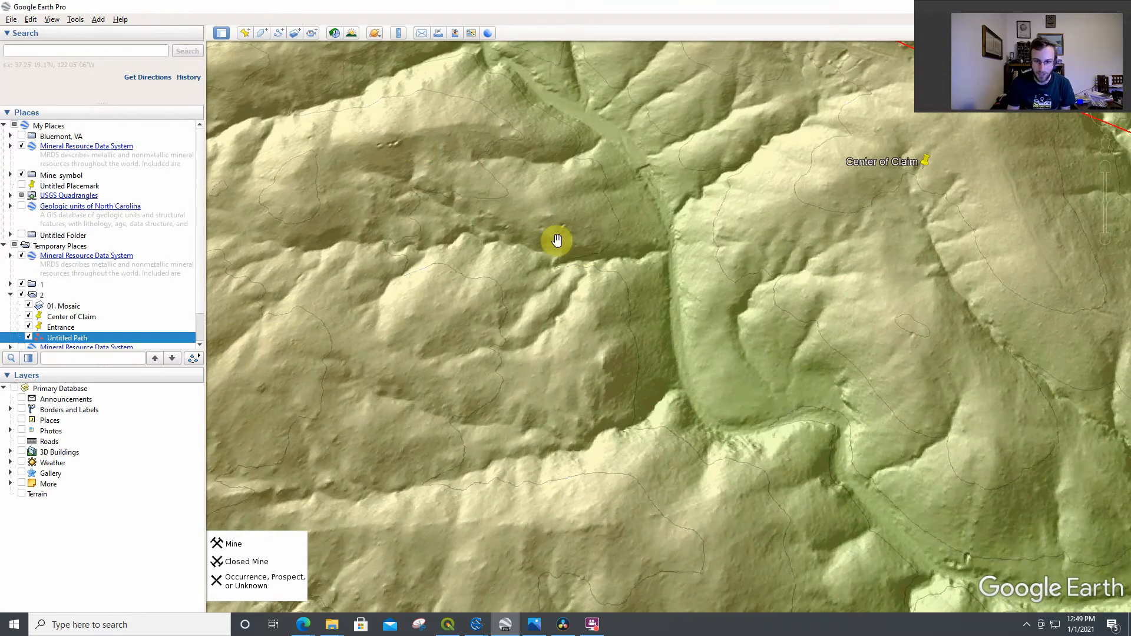
pyautogui.scroll(2, 753, 392)
pyautogui.scroll(-1, 618, 370)
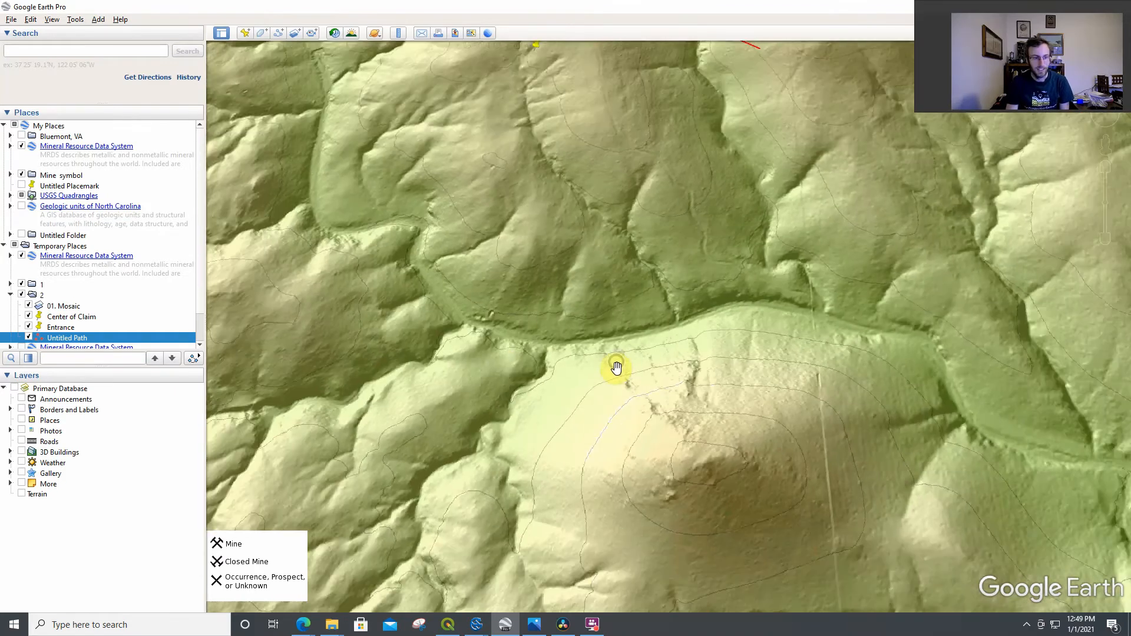
pyautogui.scroll(-2, 576, 379)
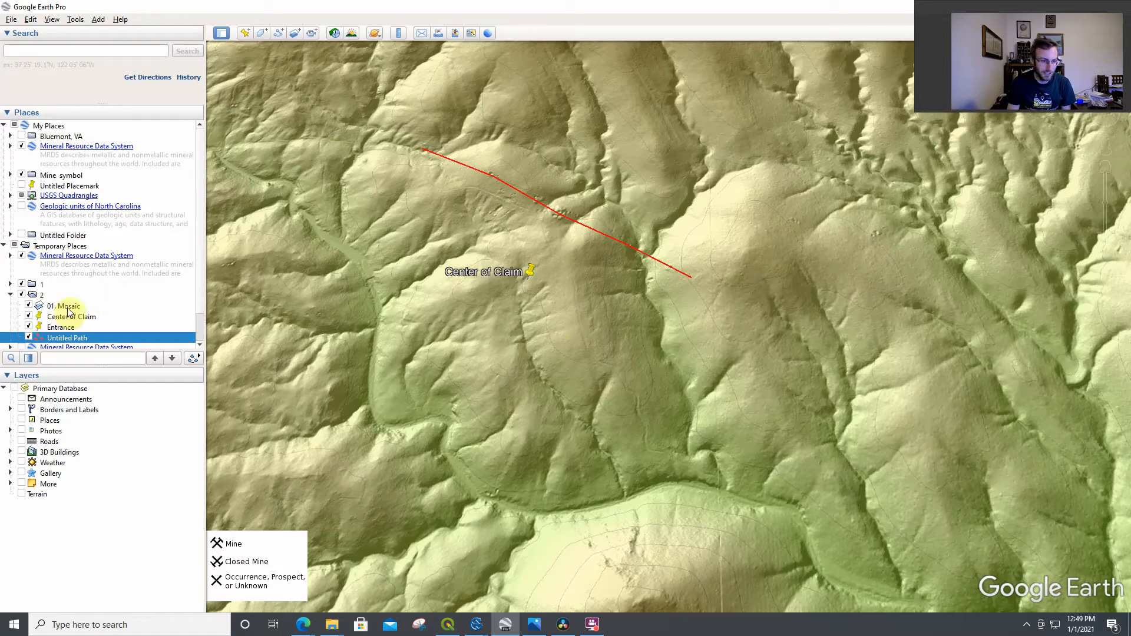
pyautogui.scroll(-1, 68, 312)
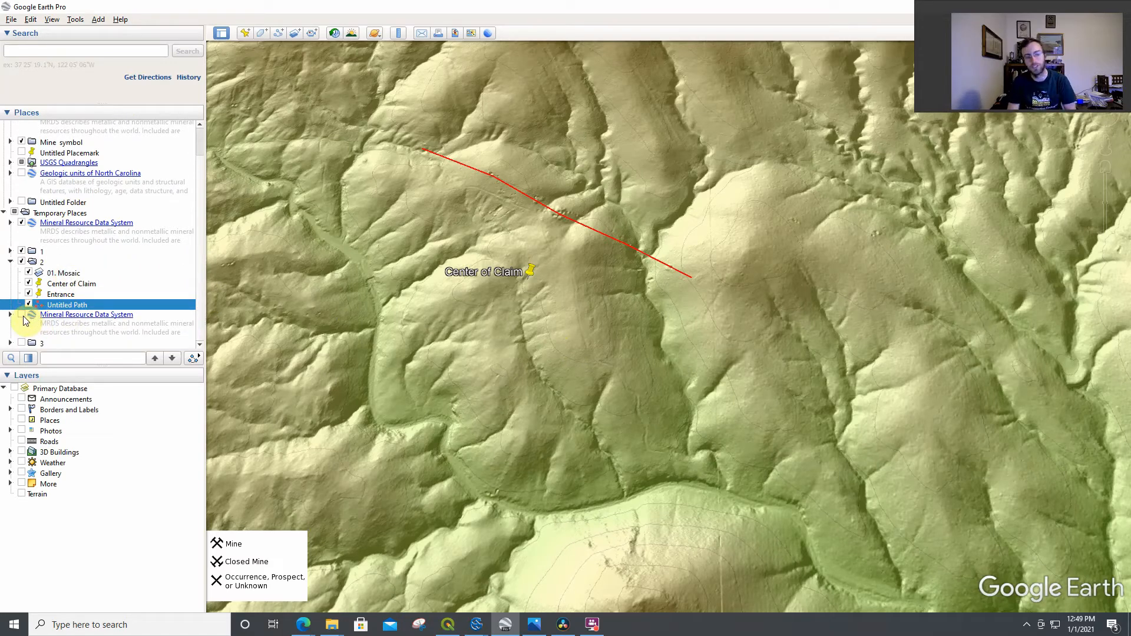
# Show the Mineral Resource Data System mine symbols and pan across the claim area
pyautogui.click(24, 316)
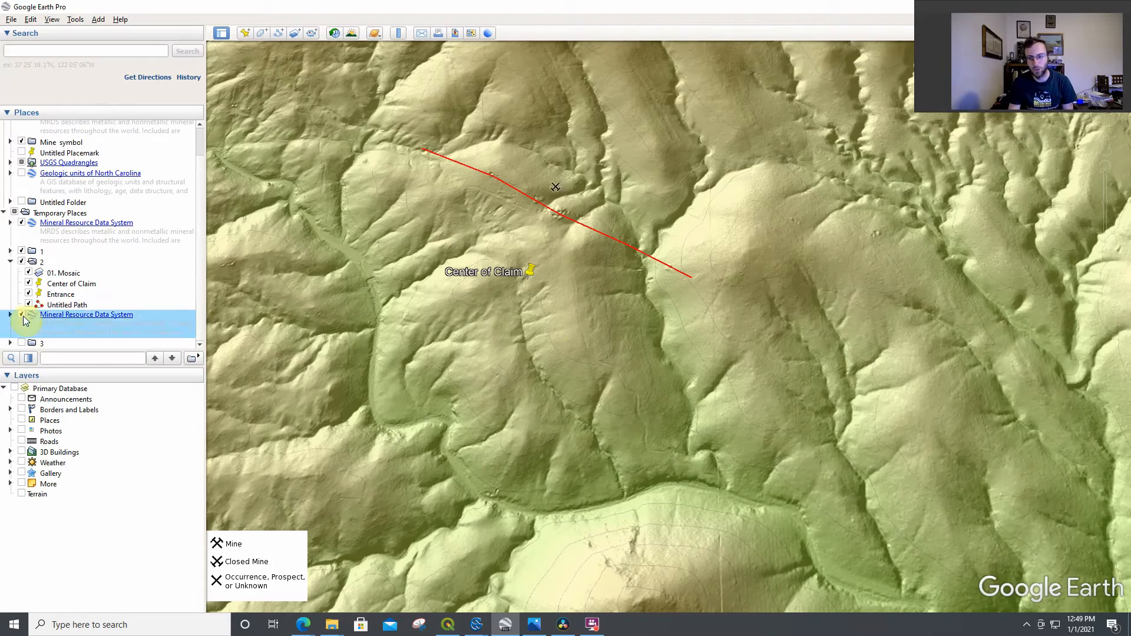
pyautogui.moveTo(487, 329); pyautogui.dragTo(569, 398)
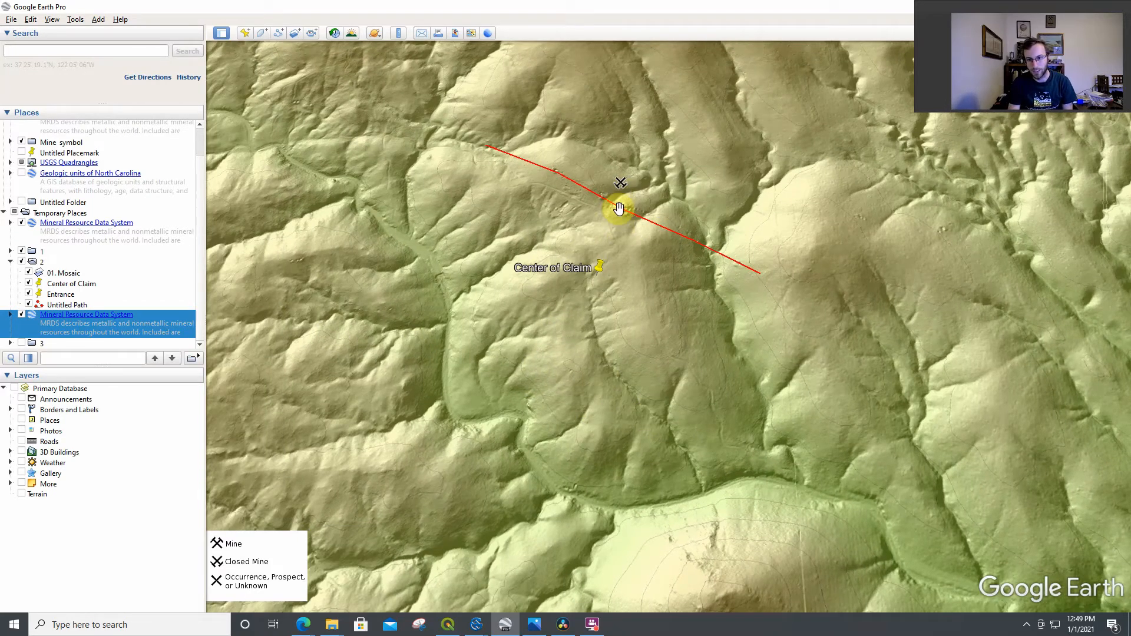
pyautogui.moveTo(604, 287); pyautogui.dragTo(948, 462)
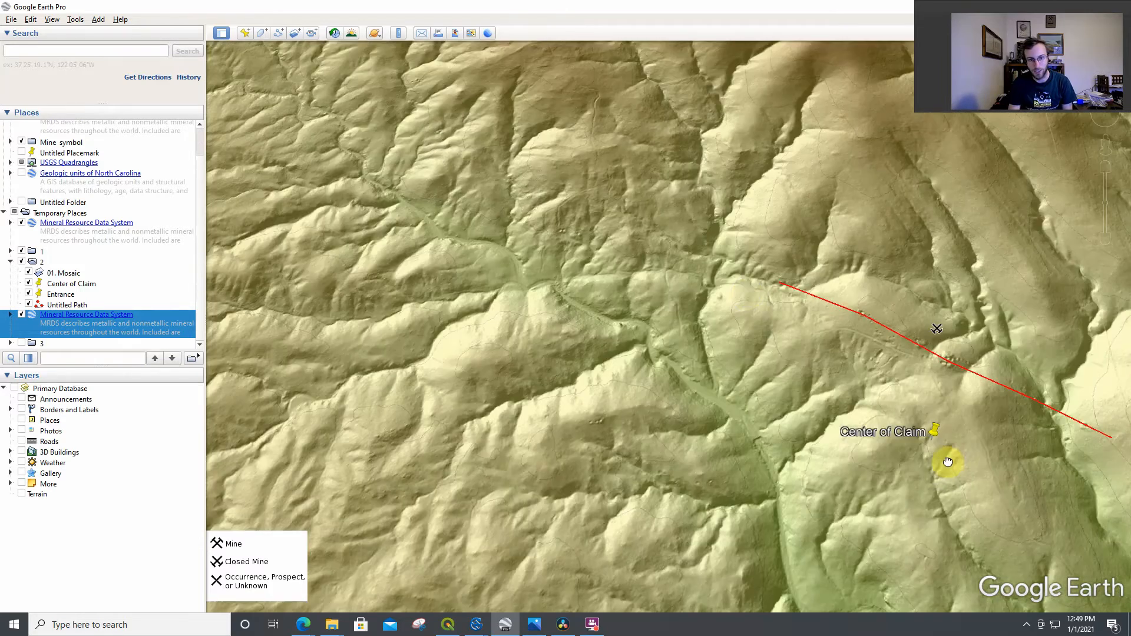
pyautogui.scroll(2, 480, 240)
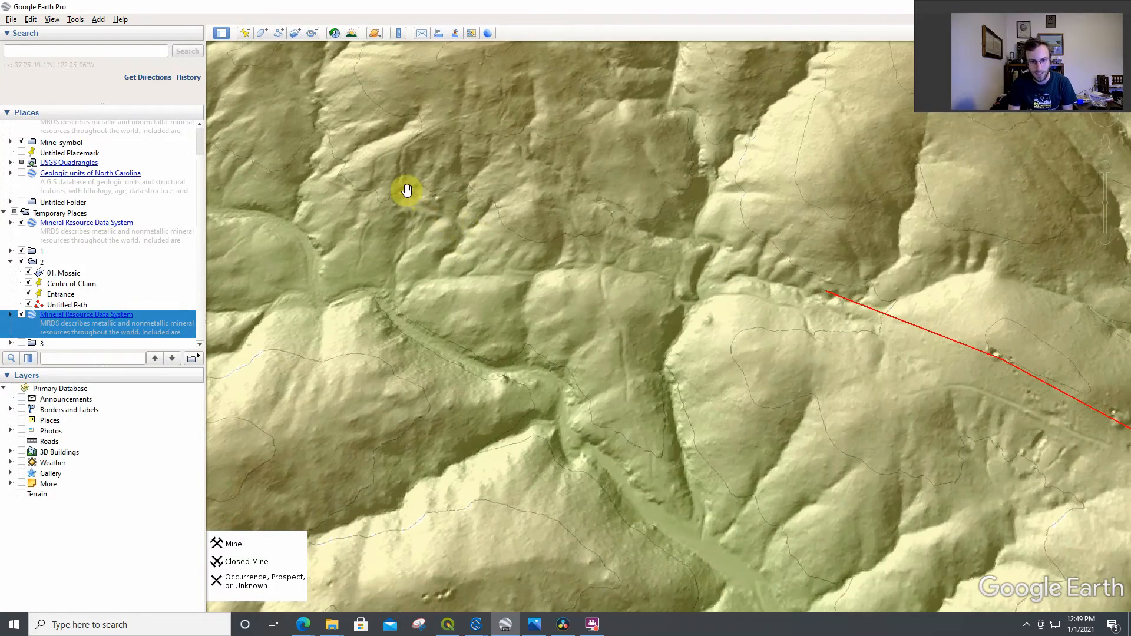
pyautogui.scroll(-1, 589, 295)
pyautogui.scroll(-1, 717, 430)
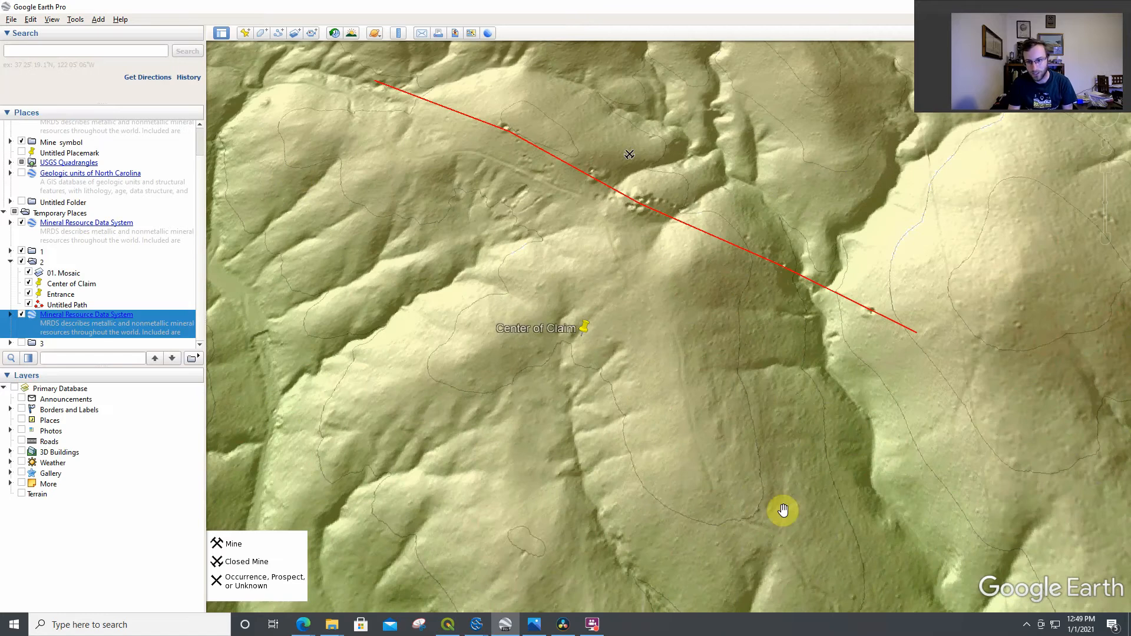
pyautogui.scroll(2, 469, 252)
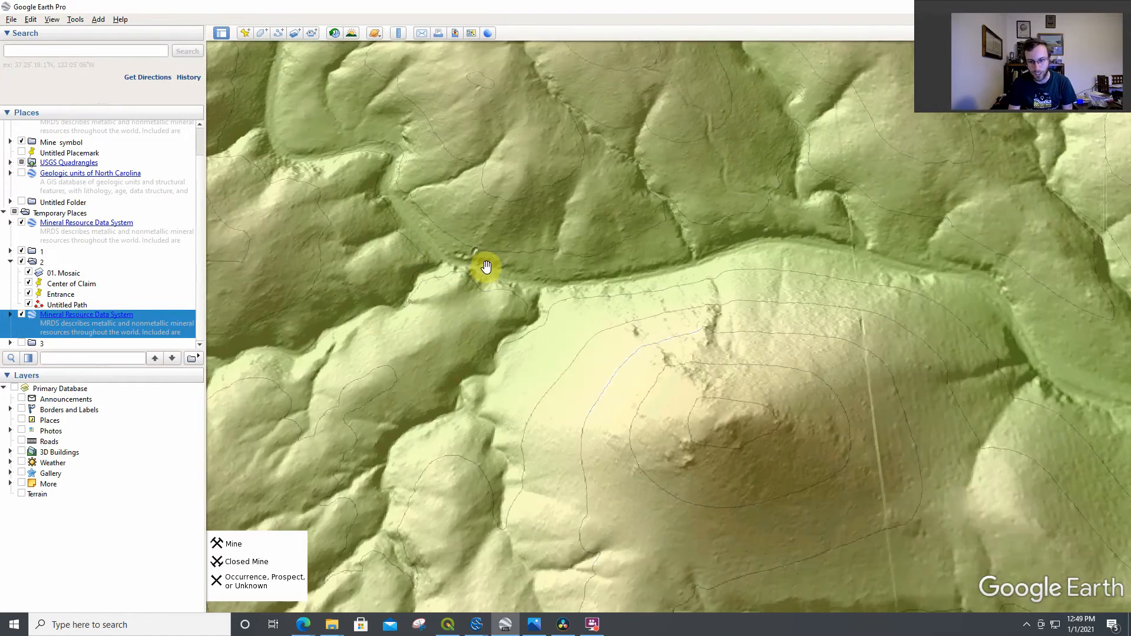
pyautogui.scroll(-1, 491, 269)
pyautogui.scroll(1, 575, 371)
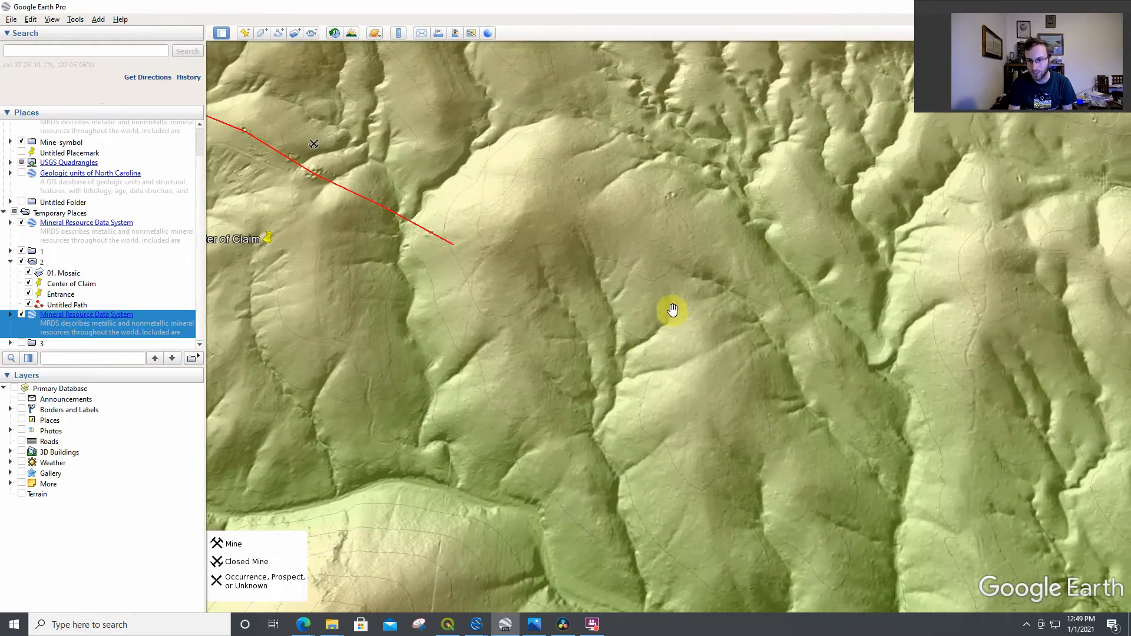
pyautogui.scroll(1, 681, 275)
pyautogui.scroll(-1, 689, 336)
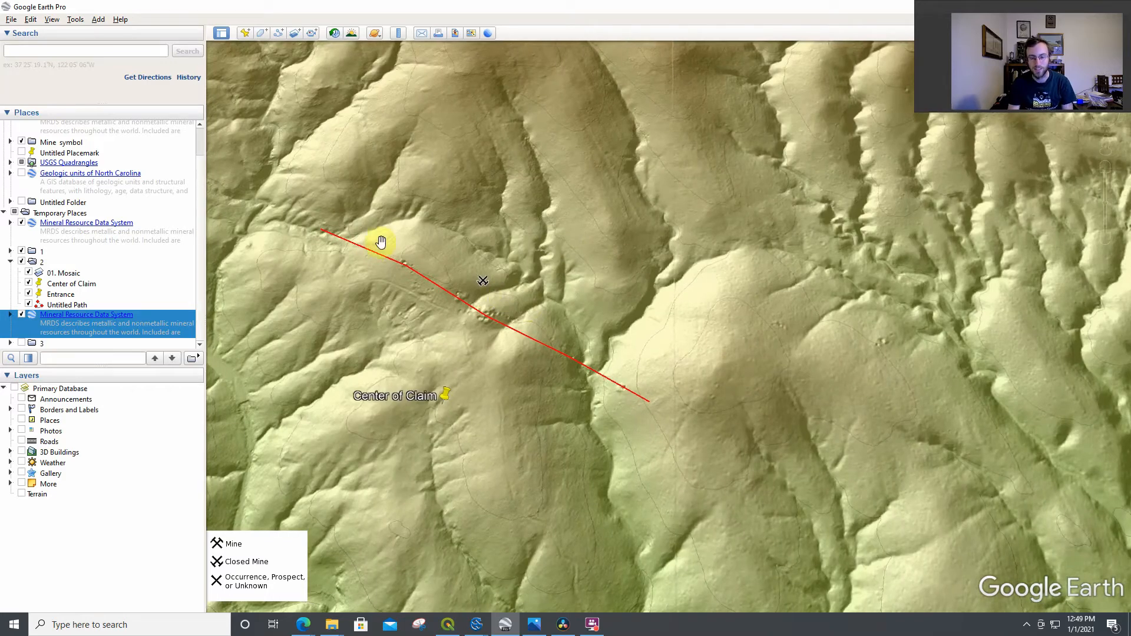
pyautogui.scroll(1, 798, 381)
pyautogui.scroll(2, 499, 265)
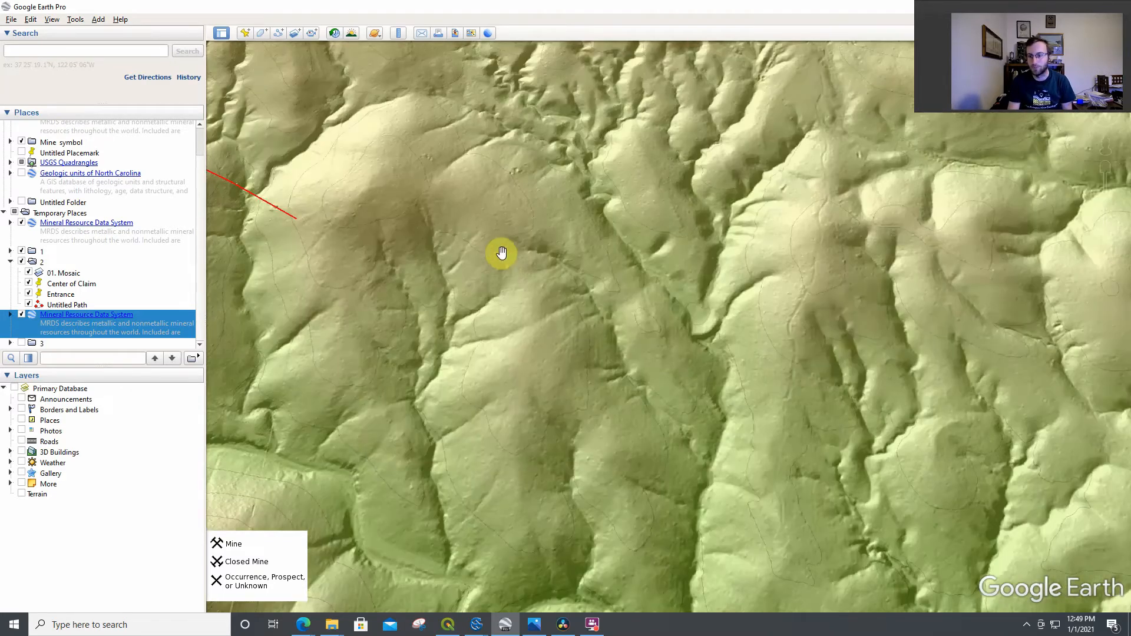
pyautogui.moveTo(485, 325); pyautogui.dragTo(555, 245)
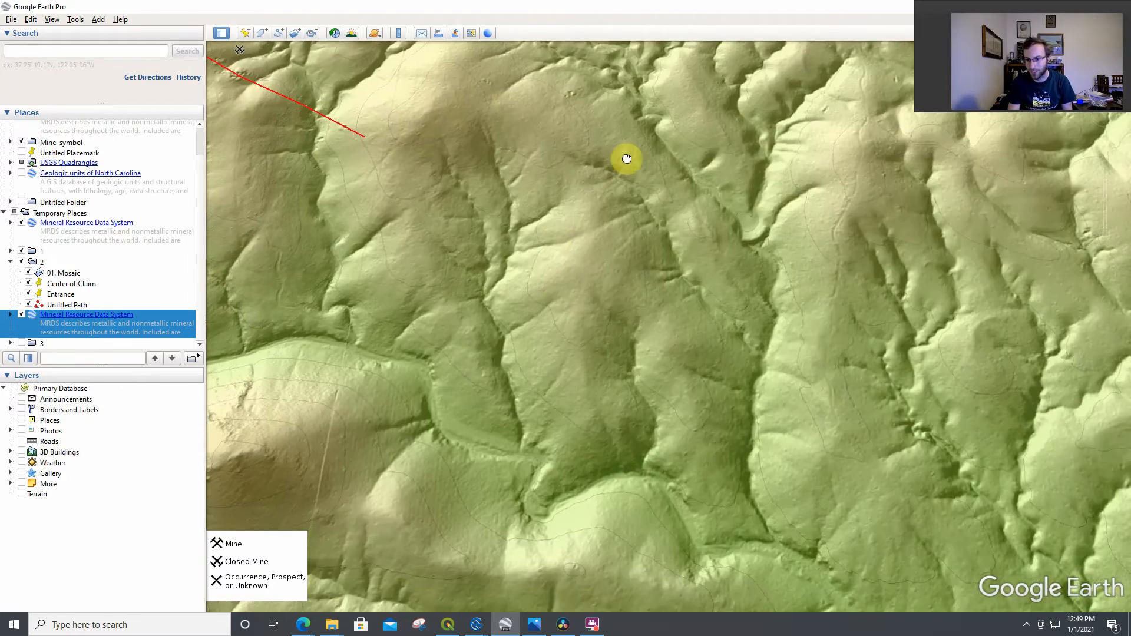
pyautogui.scroll(2, 624, 157)
pyautogui.scroll(-2, 704, 440)
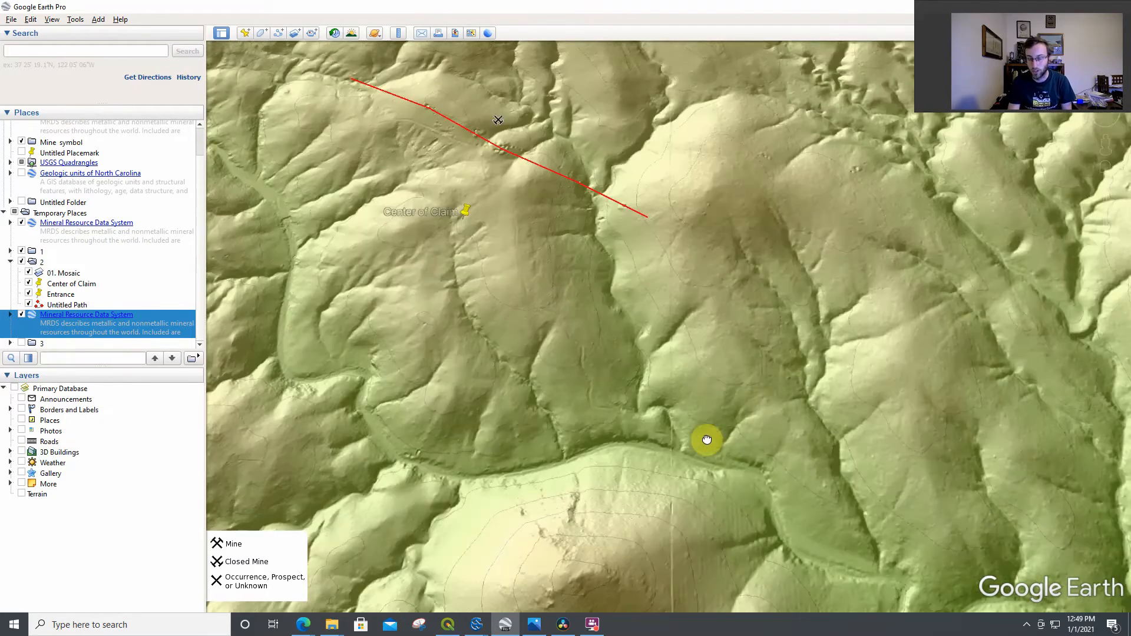
pyautogui.scroll(1, 642, 508)
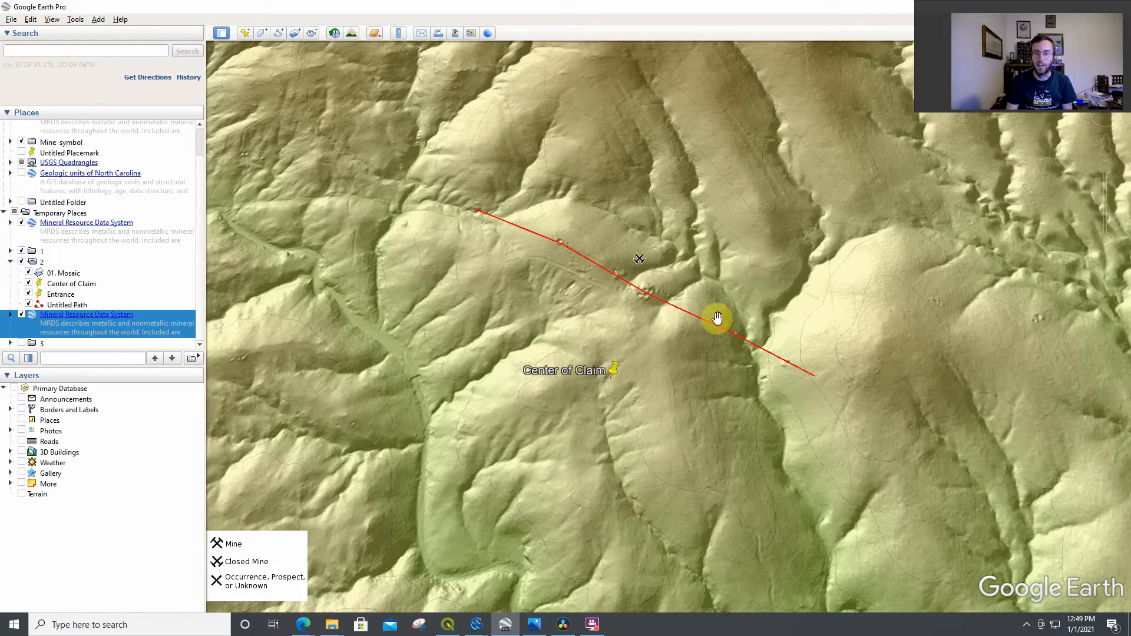
pyautogui.scroll(-2, 644, 289)
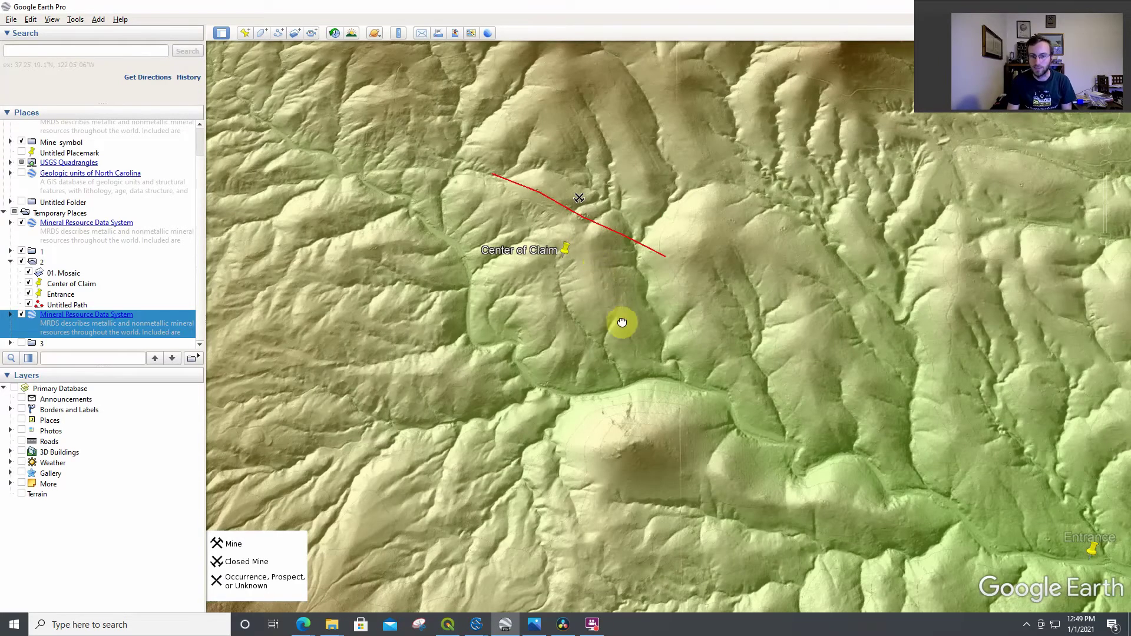
# Survey ridges with more mine symbols, then recentre the red path and Center of Claim
pyautogui.moveTo(621, 324)
pyautogui.mouseDown()
pyautogui.moveTo(618, 354)
pyautogui.moveTo(657, 384)
pyautogui.mouseUp()
pyautogui.moveTo(707, 346); pyautogui.dragTo(733, 296)
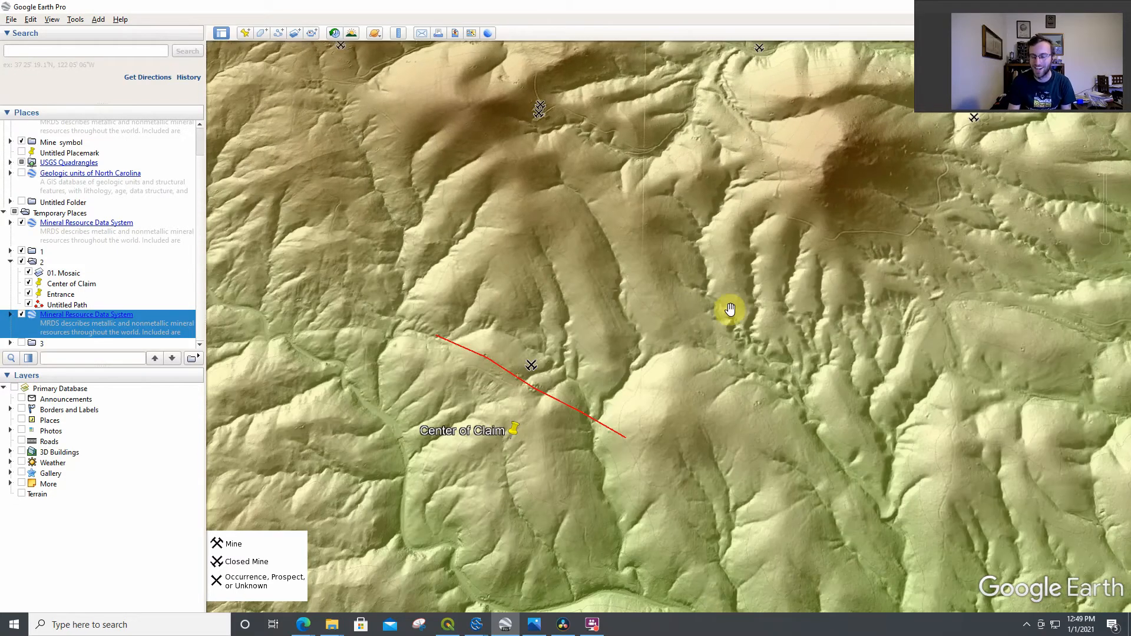
pyautogui.moveTo(583, 409); pyautogui.dragTo(616, 354)
pyautogui.scroll(2, 670, 335)
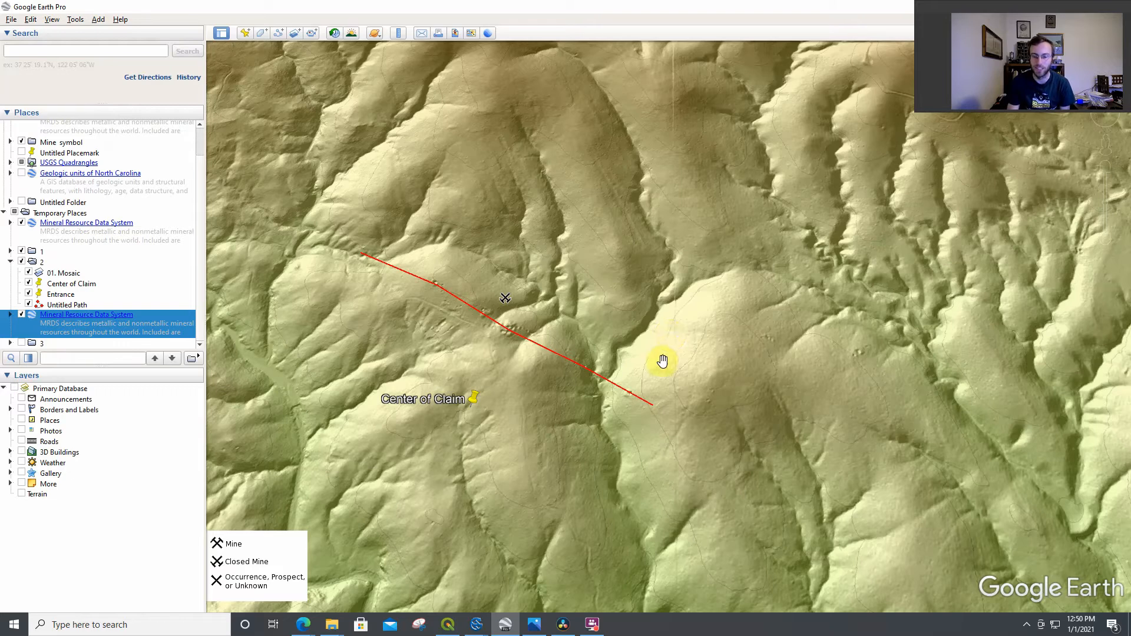
pyautogui.moveTo(669, 345); pyautogui.dragTo(677, 292)
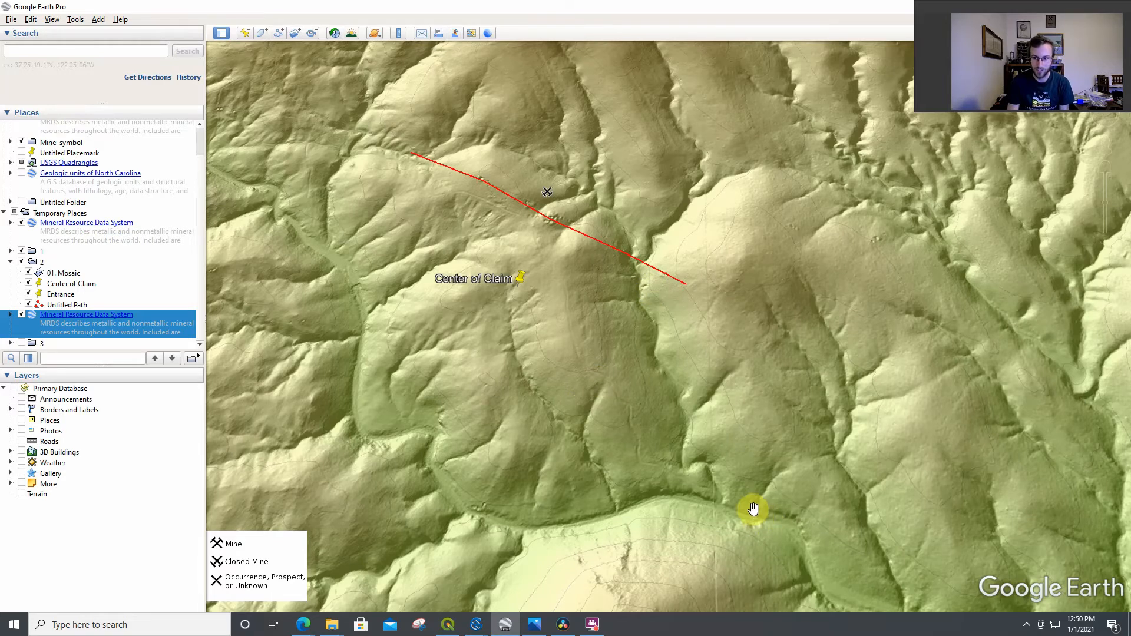
pyautogui.moveTo(707, 409)
pyautogui.mouseDown()
pyautogui.moveTo(686, 379)
pyautogui.moveTo(701, 389)
pyautogui.moveTo(698, 416)
pyautogui.moveTo(740, 459)
pyautogui.mouseUp()
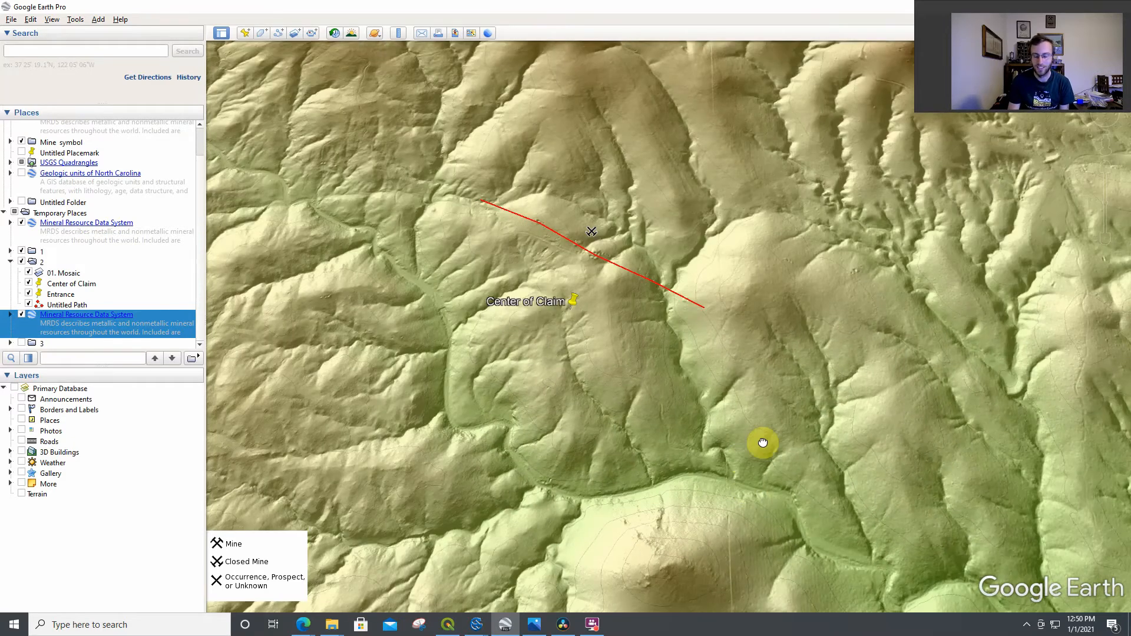
pyautogui.moveTo(666, 254); pyautogui.dragTo(666, 247)
pyautogui.moveTo(663, 291)
pyautogui.mouseDown()
pyautogui.moveTo(486, 239)
pyautogui.moveTo(513, 245)
pyautogui.mouseUp()
pyautogui.scroll(3, 797, 357)
pyautogui.scroll(3, 575, 327)
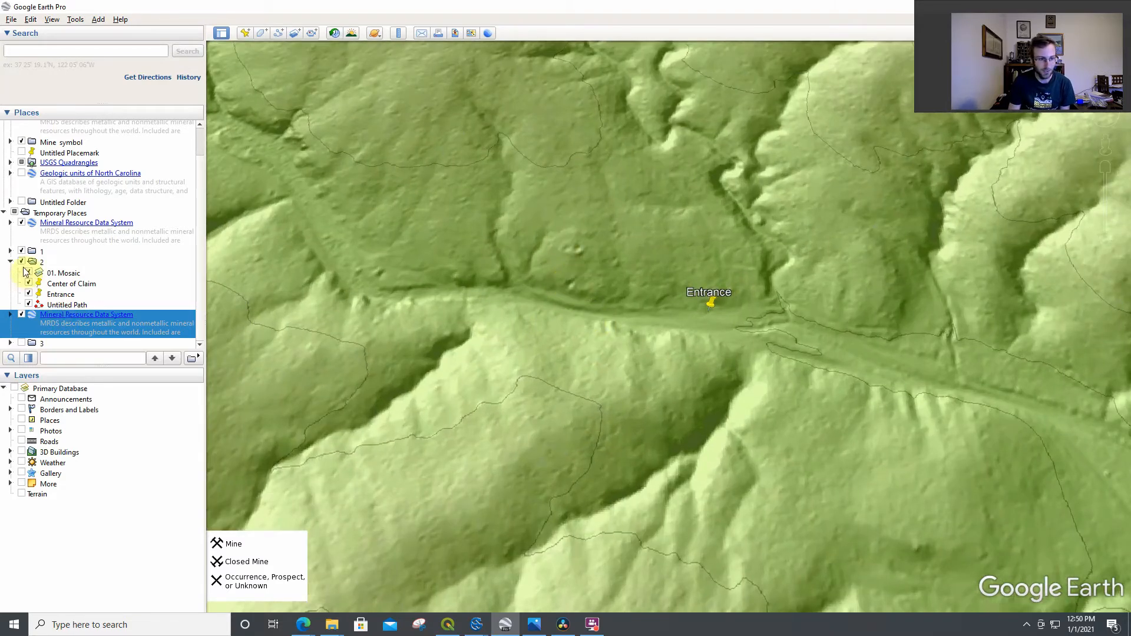
pyautogui.click(30, 274)
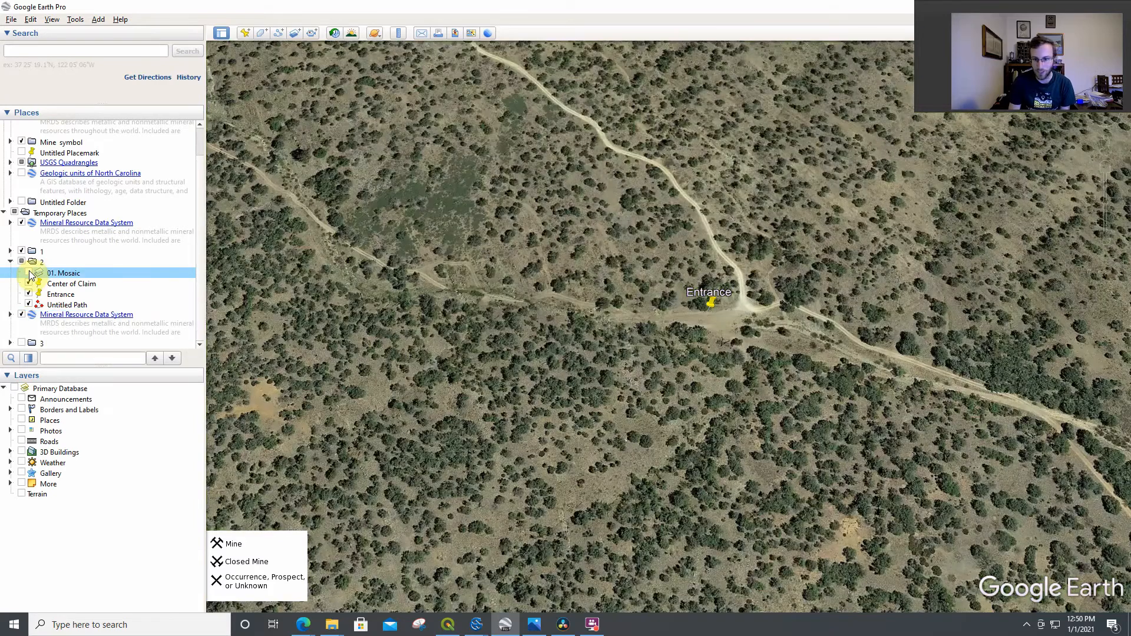
pyautogui.click(31, 274)
pyautogui.click(31, 275)
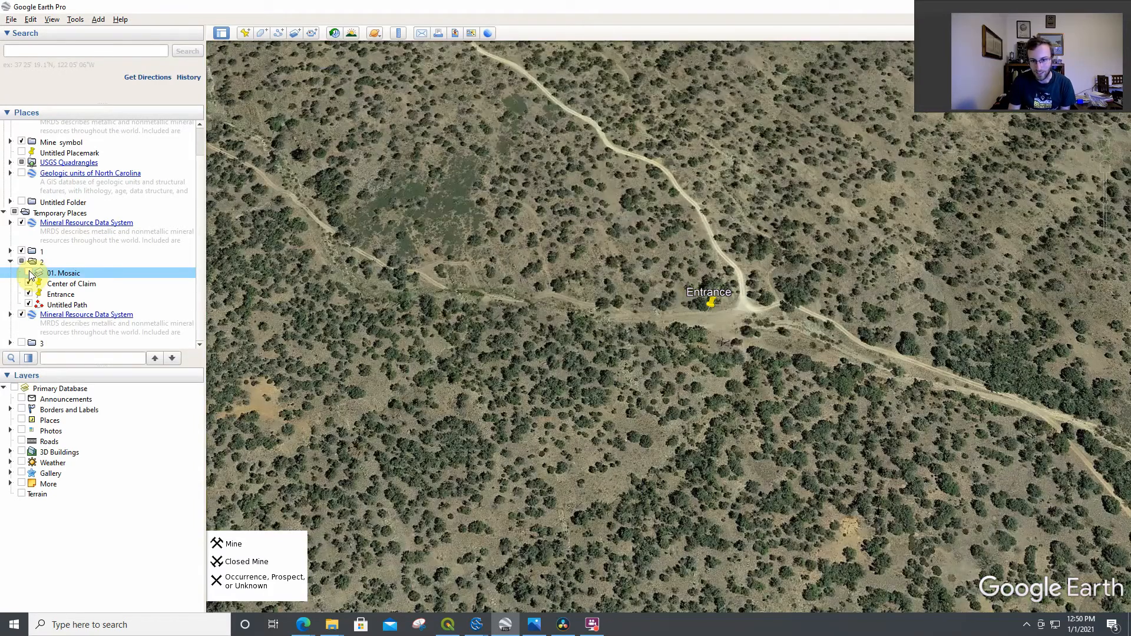
pyautogui.click(31, 274)
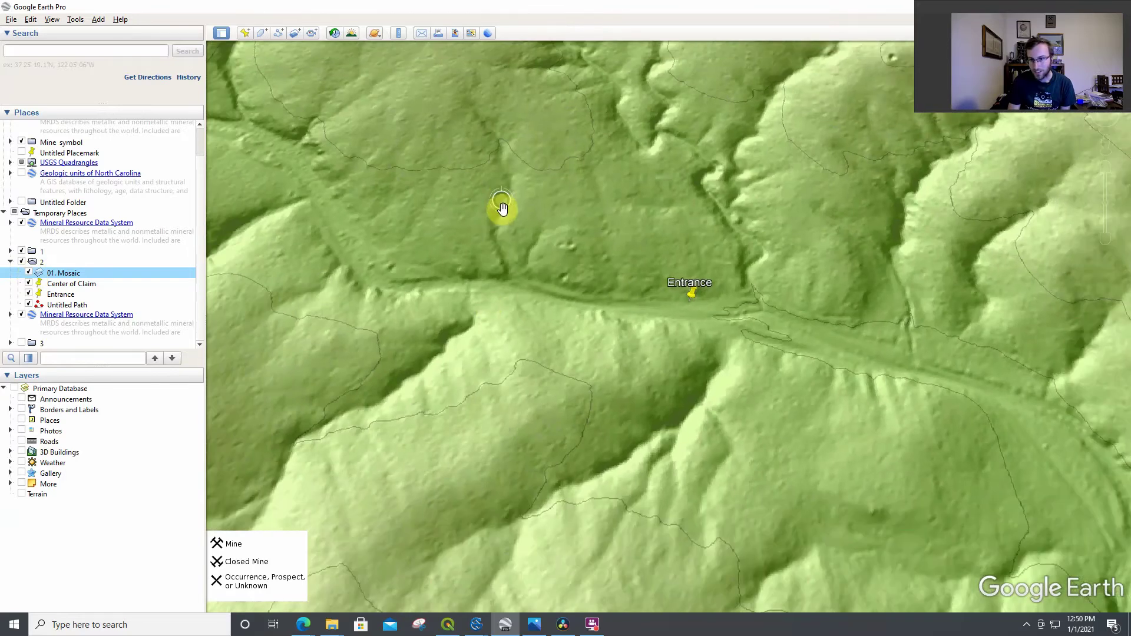
pyautogui.moveTo(500, 202); pyautogui.dragTo(461, 140)
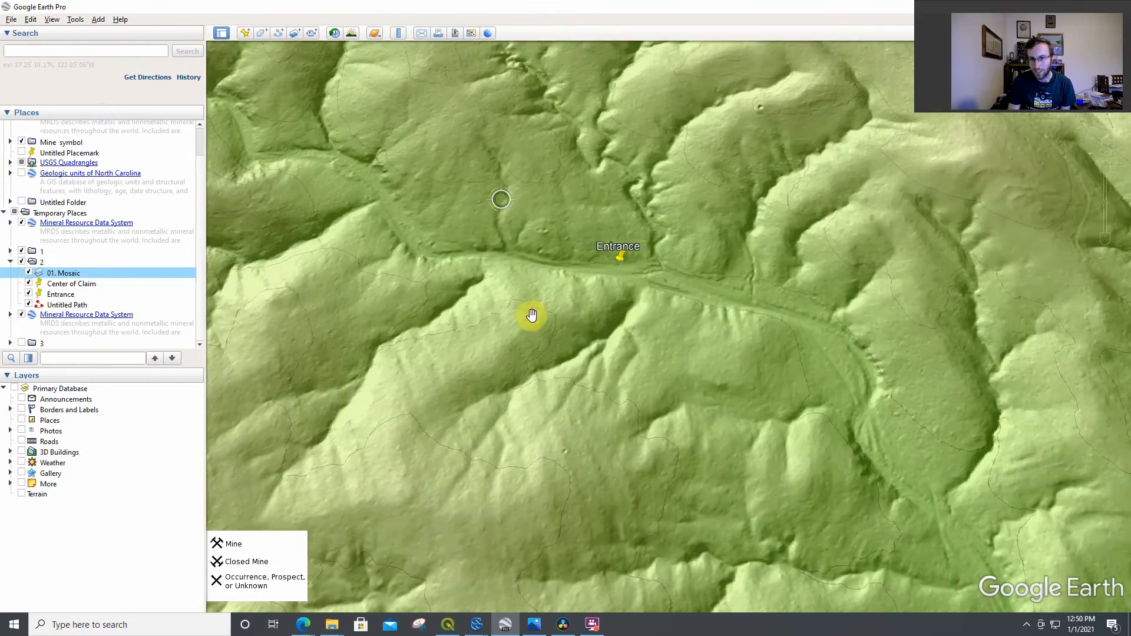
pyautogui.moveTo(765, 78); pyautogui.dragTo(803, 270)
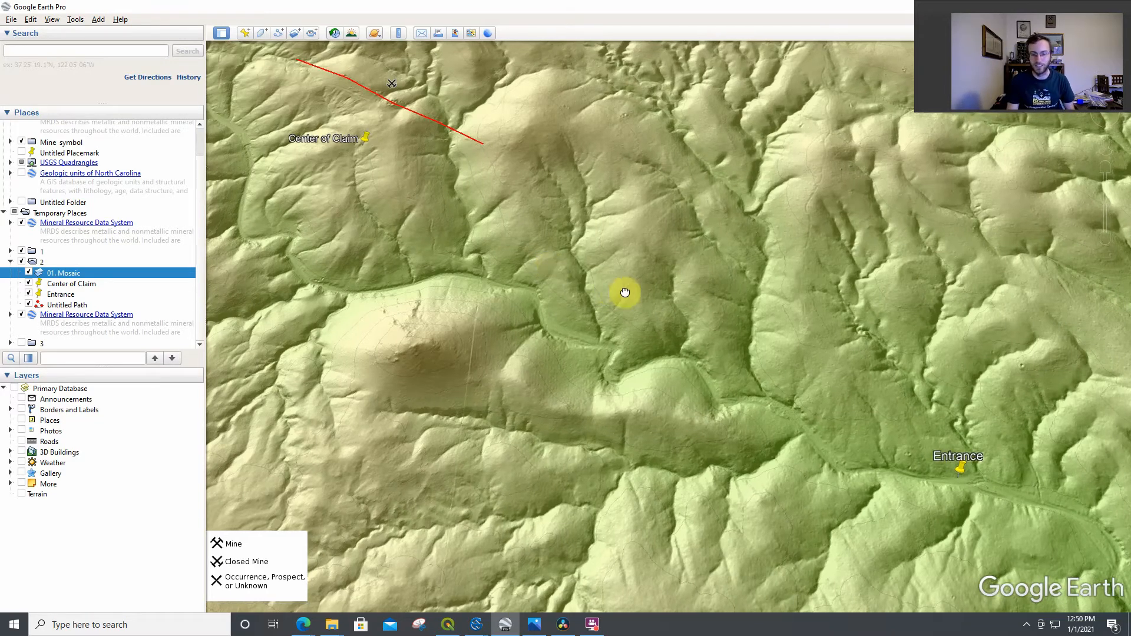
pyautogui.moveTo(626, 291); pyautogui.dragTo(692, 331)
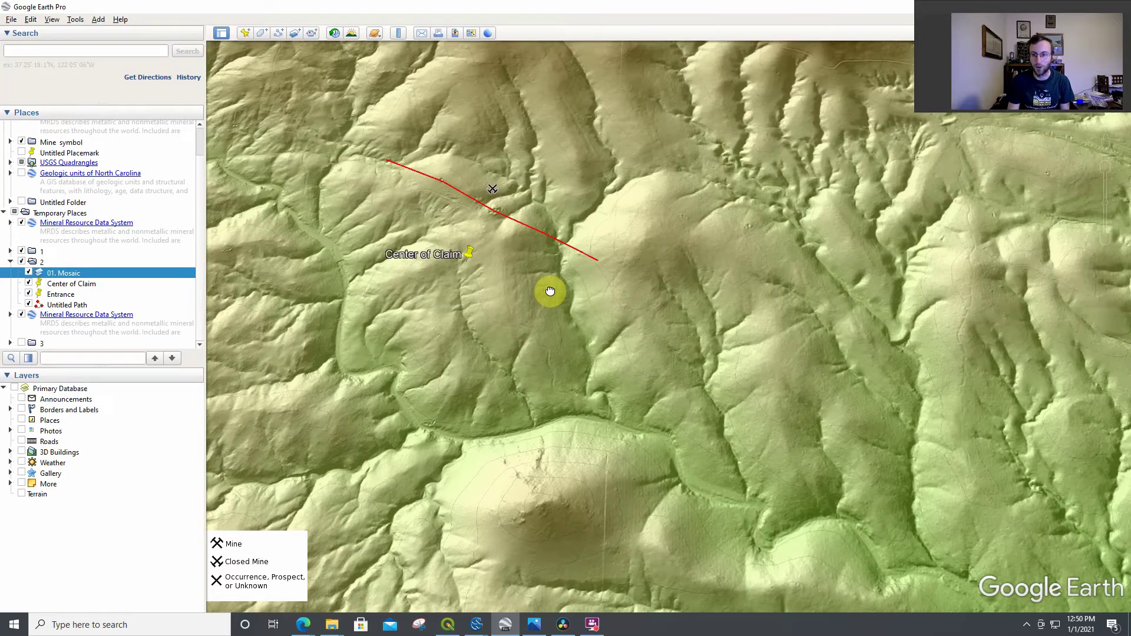
pyautogui.moveTo(550, 291); pyautogui.dragTo(634, 259)
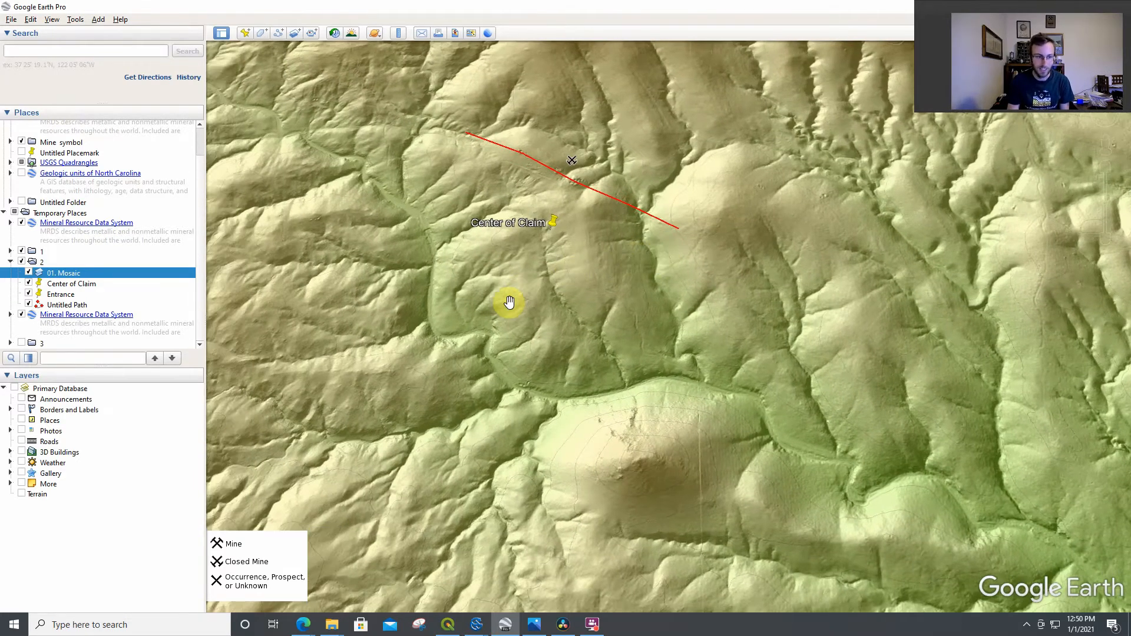
# Collapse folder 2, fly to claim folder 1, and hide the MRDS symbols and its hillshade
pyautogui.click(9, 262)
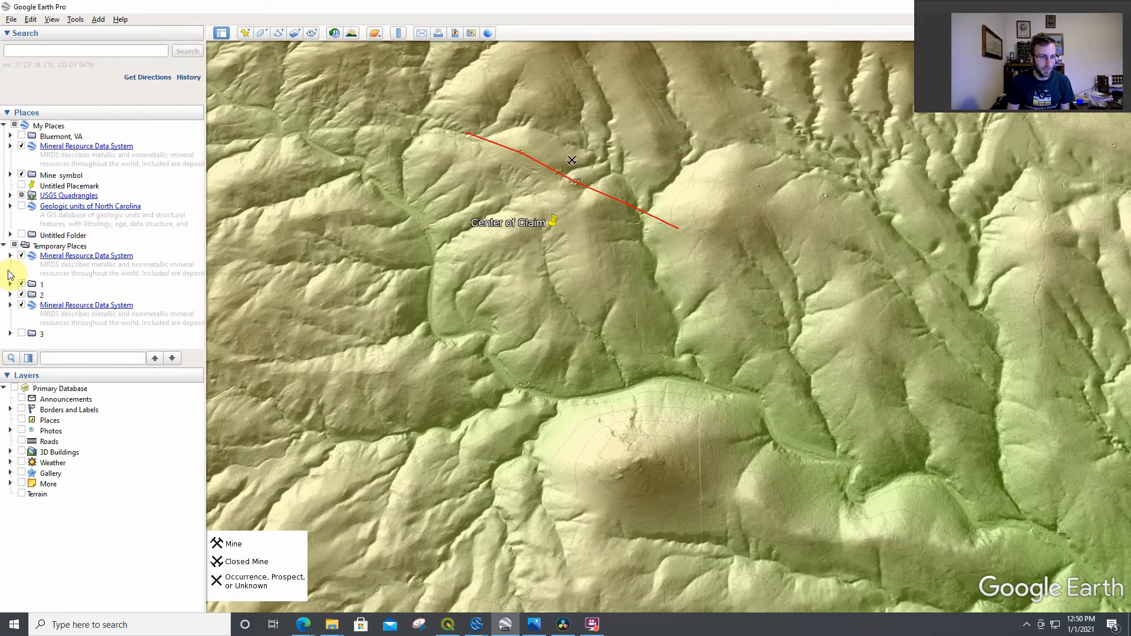
pyautogui.doubleClick(44, 285)
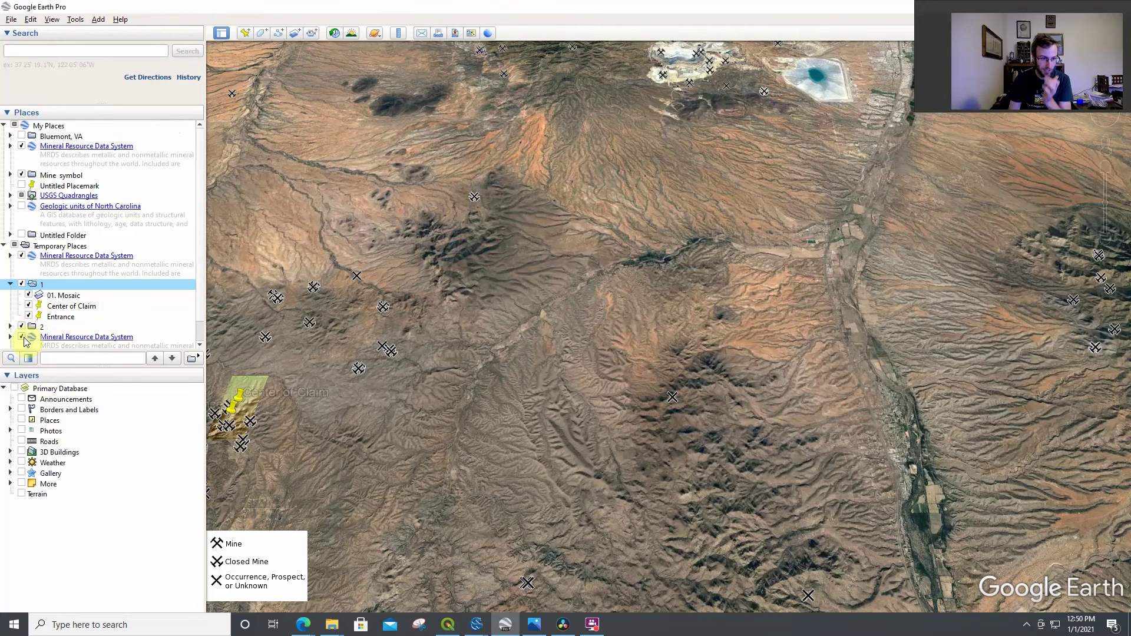
pyautogui.click(21, 338)
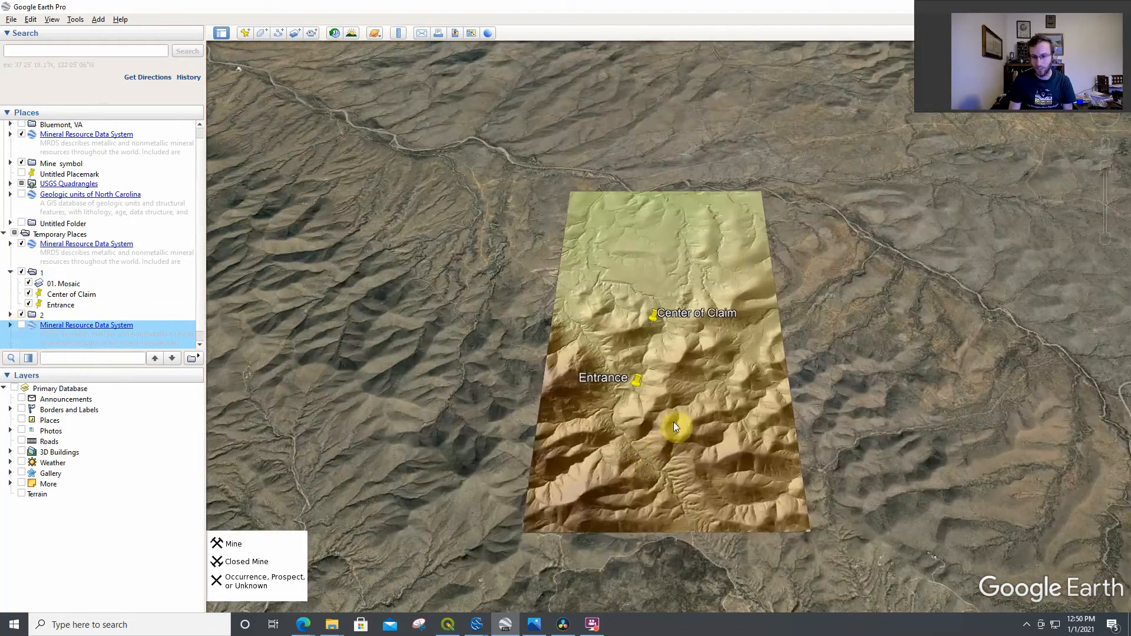
pyautogui.scroll(1, 507, 432)
pyautogui.scroll(1, 320, 311)
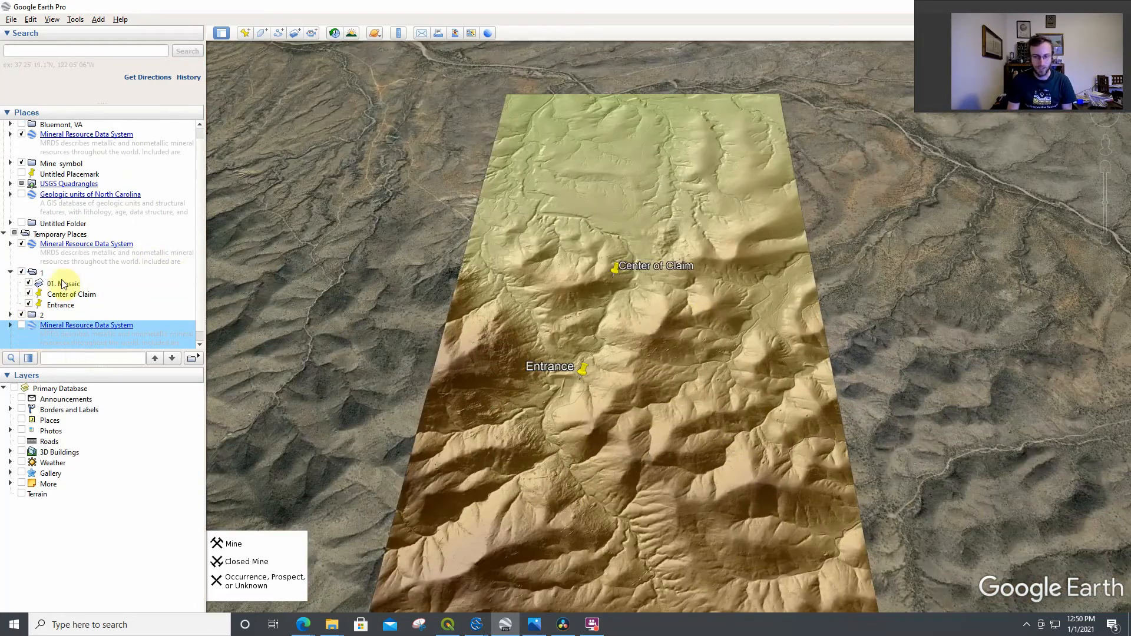
pyautogui.click(29, 284)
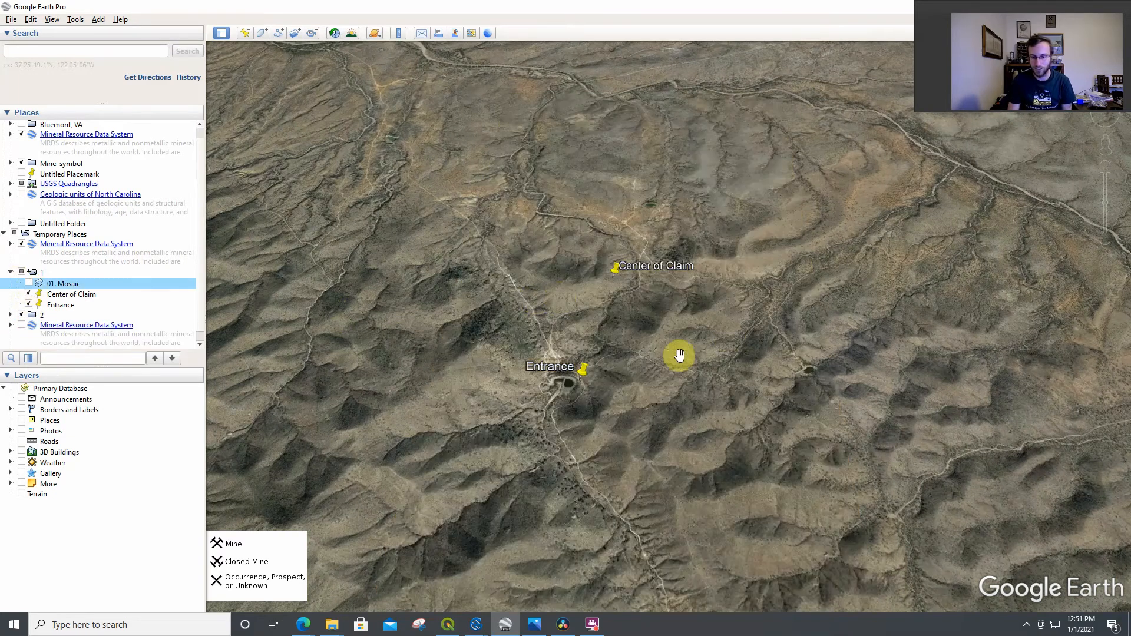
pyautogui.scroll(1, 678, 349)
pyautogui.scroll(1, 553, 265)
pyautogui.scroll(1, 530, 219)
pyautogui.scroll(1, 699, 256)
pyautogui.scroll(1, 522, 354)
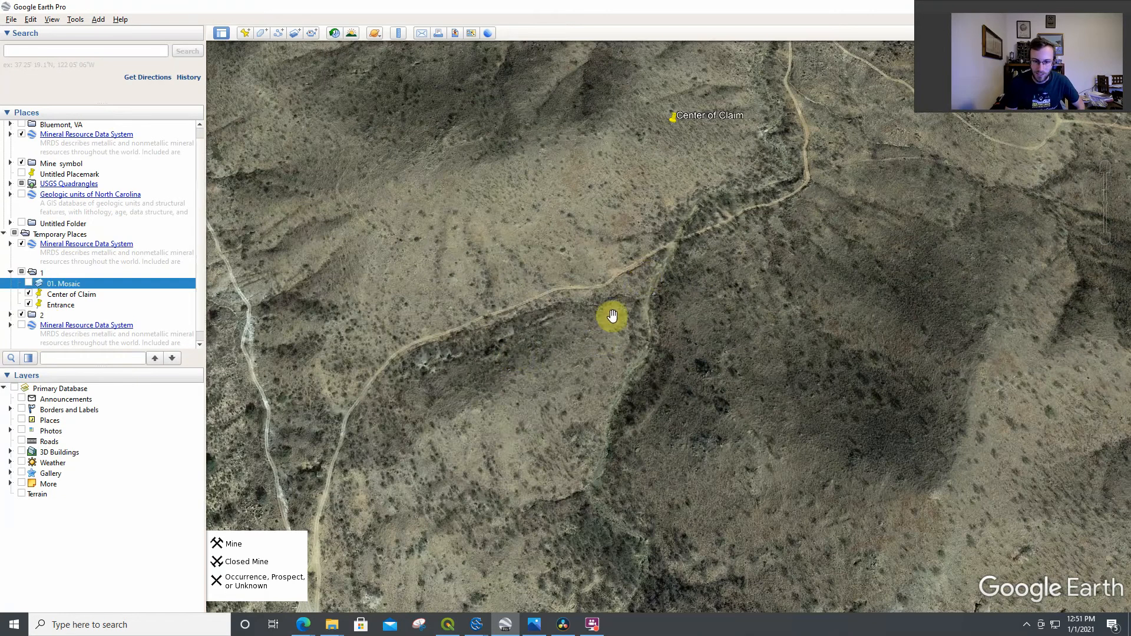
pyautogui.scroll(-1, 601, 381)
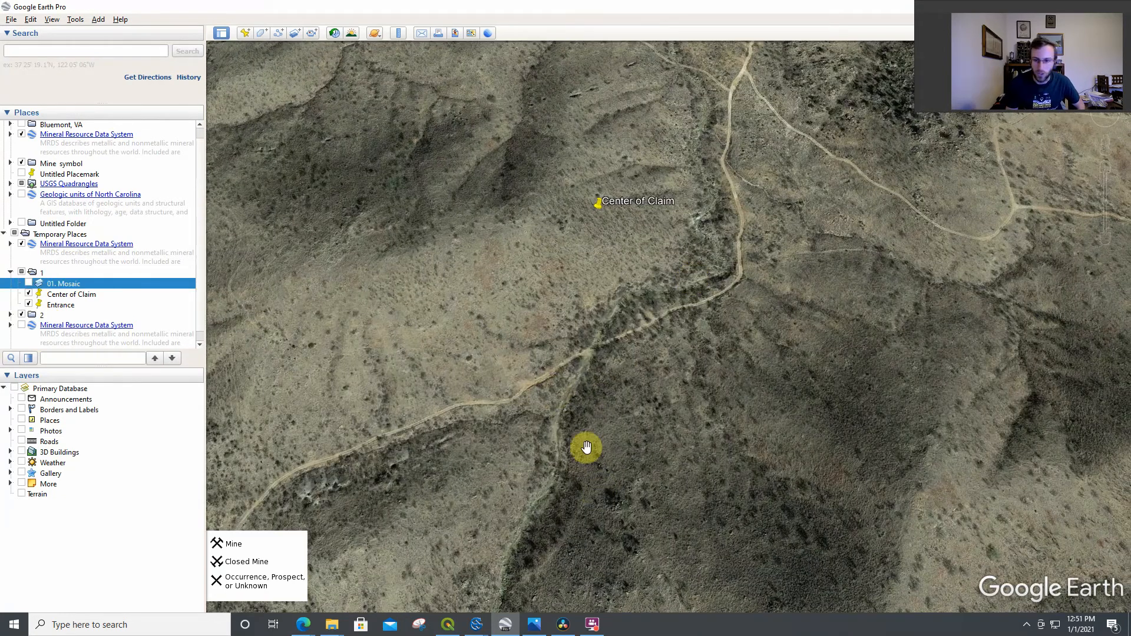
pyautogui.scroll(1, 499, 231)
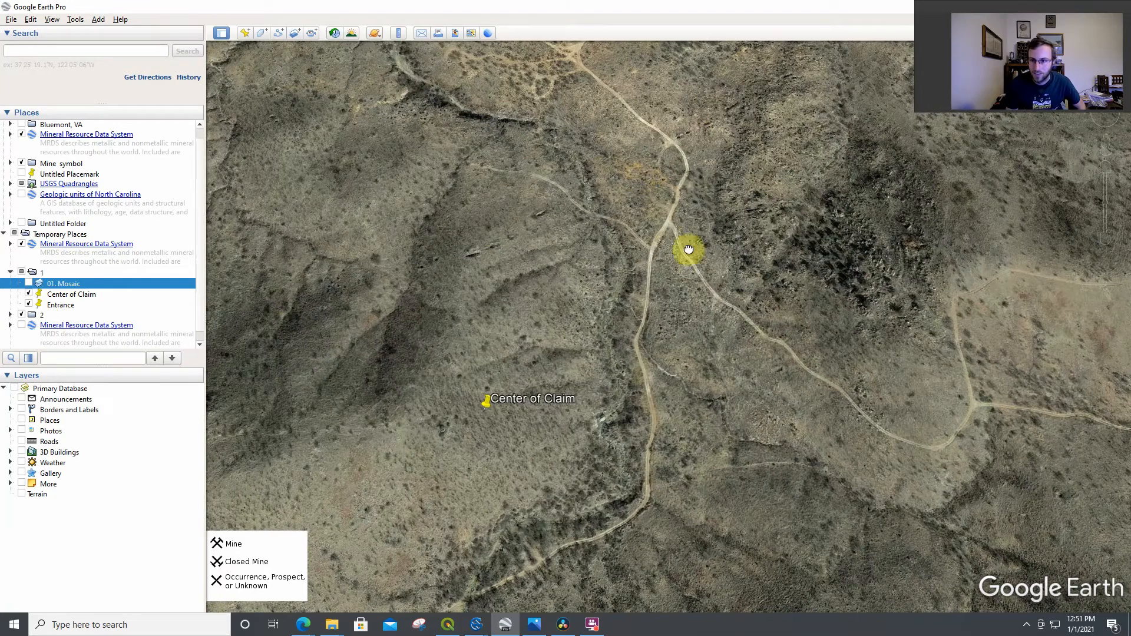
pyautogui.scroll(1, 659, 325)
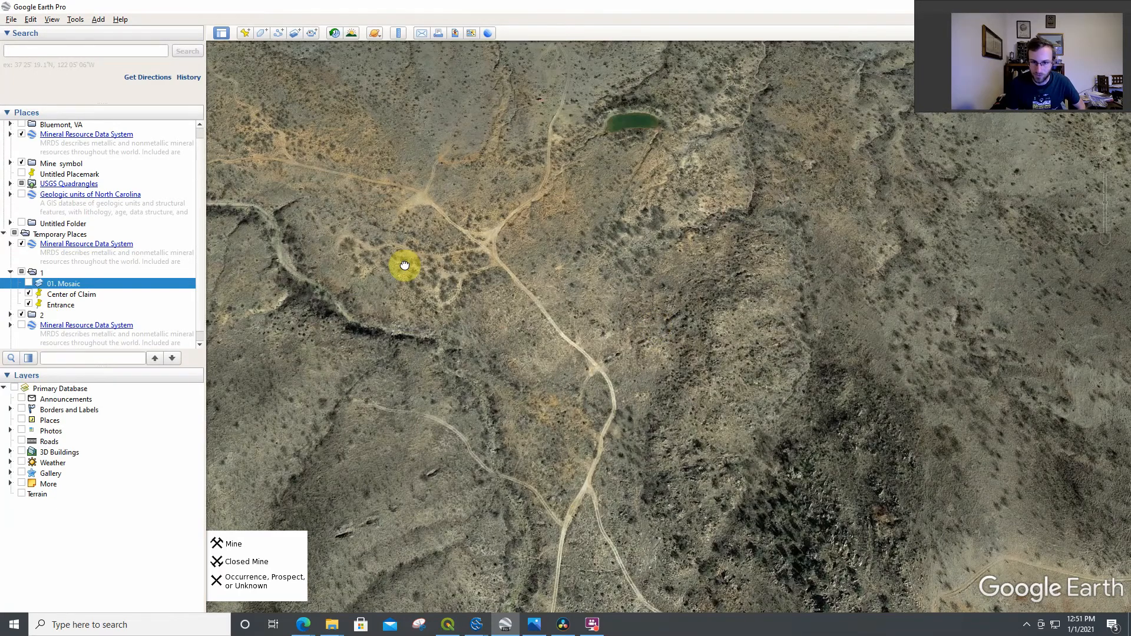
pyautogui.scroll(1, 404, 265)
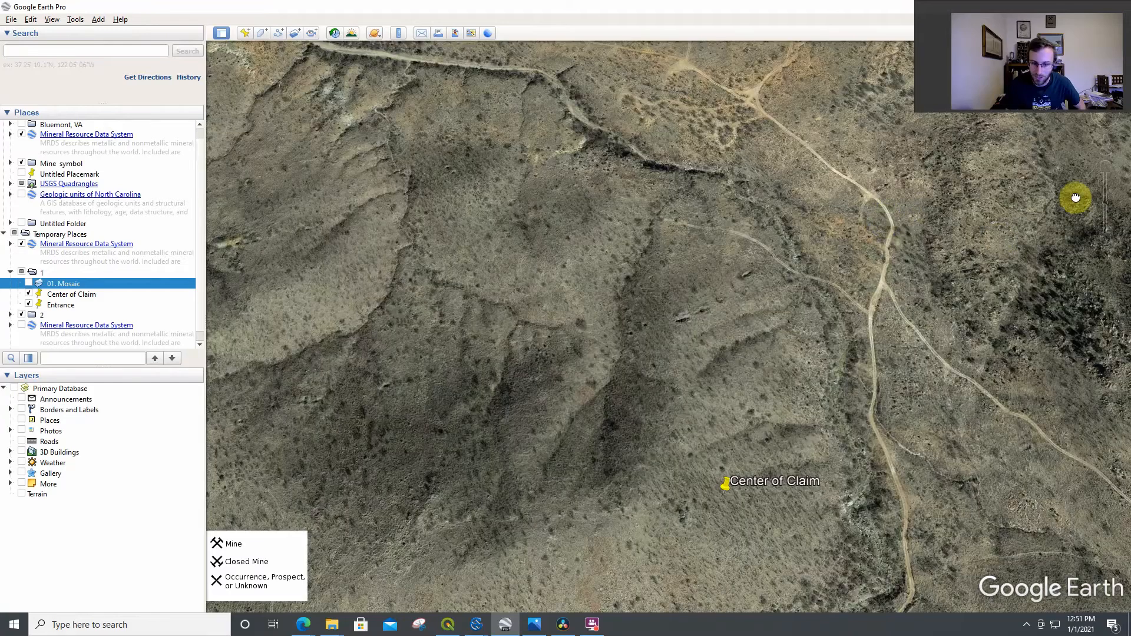
pyautogui.scroll(-1, 1075, 197)
# Pan the satellite imagery south of claim 1's Center of Claim and recentre it
pyautogui.moveTo(999, 189)
pyautogui.mouseDown()
pyautogui.moveTo(788, 146)
pyautogui.moveTo(678, 443)
pyautogui.mouseUp()
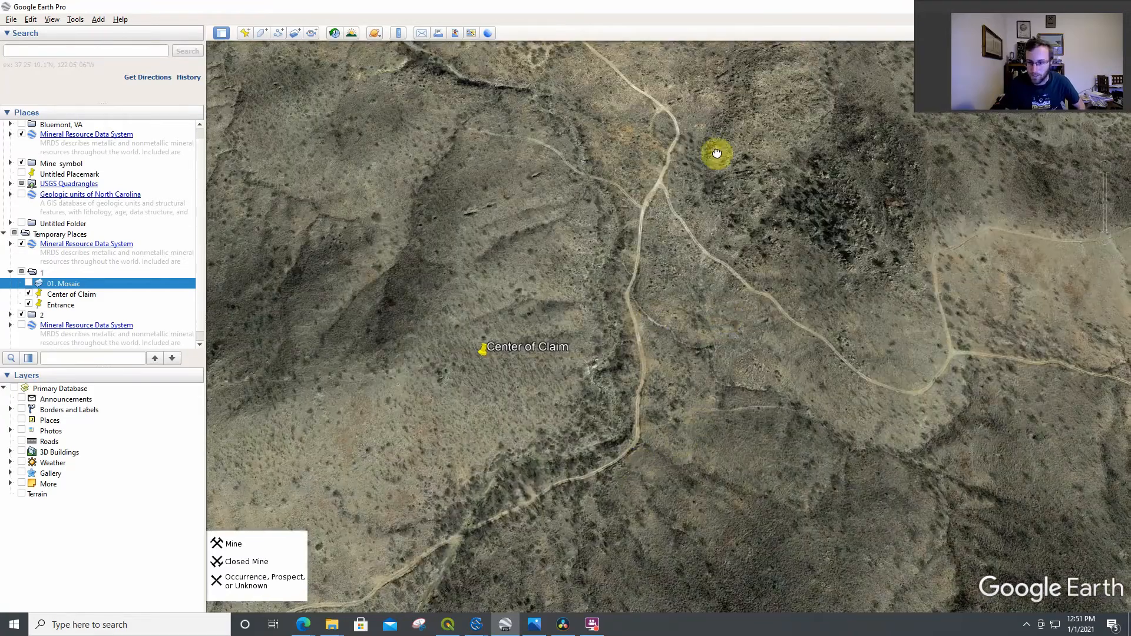
pyautogui.moveTo(719, 147); pyautogui.dragTo(593, 450)
pyautogui.moveTo(790, 222)
pyautogui.mouseDown()
pyautogui.moveTo(627, 522)
pyautogui.moveTo(660, 345)
pyautogui.mouseUp()
pyautogui.moveTo(708, 267)
pyautogui.mouseDown()
pyautogui.moveTo(703, 376)
pyautogui.moveTo(677, 416)
pyautogui.mouseUp()
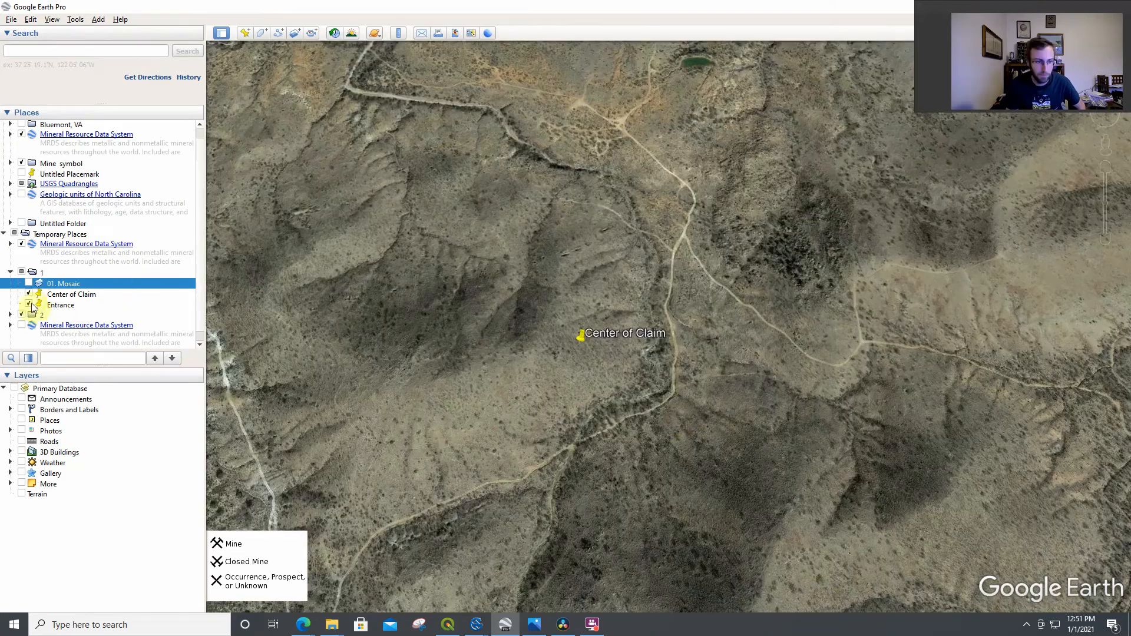
# Turn claim 1's 01. Mosaic hillshade back on and pan and tilt around Center of Claim
pyautogui.click(28, 283)
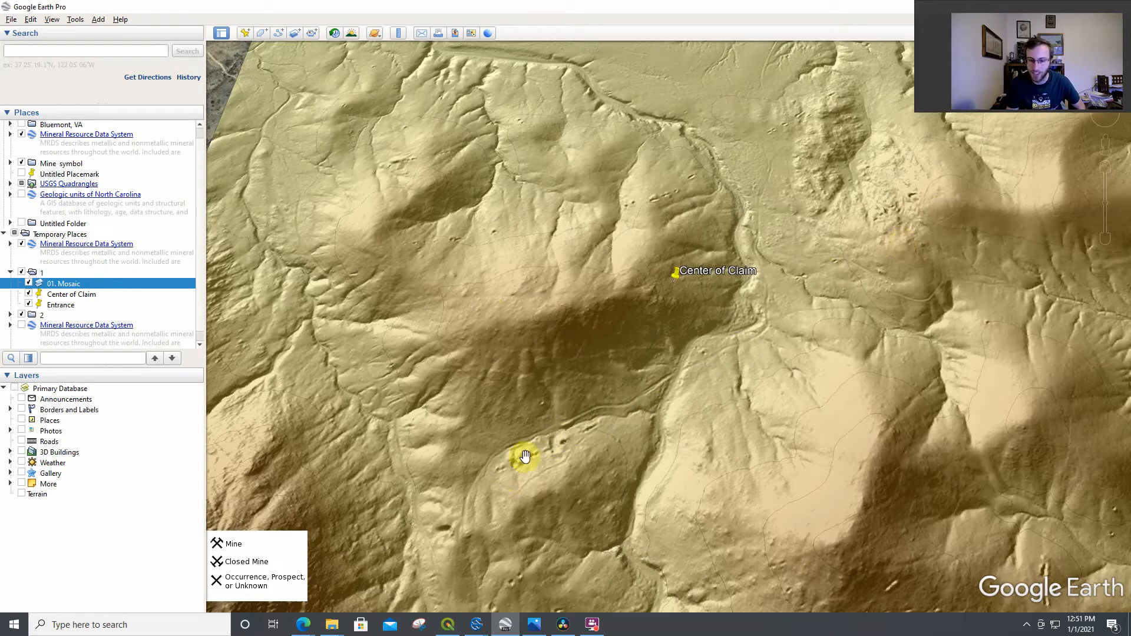
pyautogui.moveTo(651, 416); pyautogui.dragTo(577, 429)
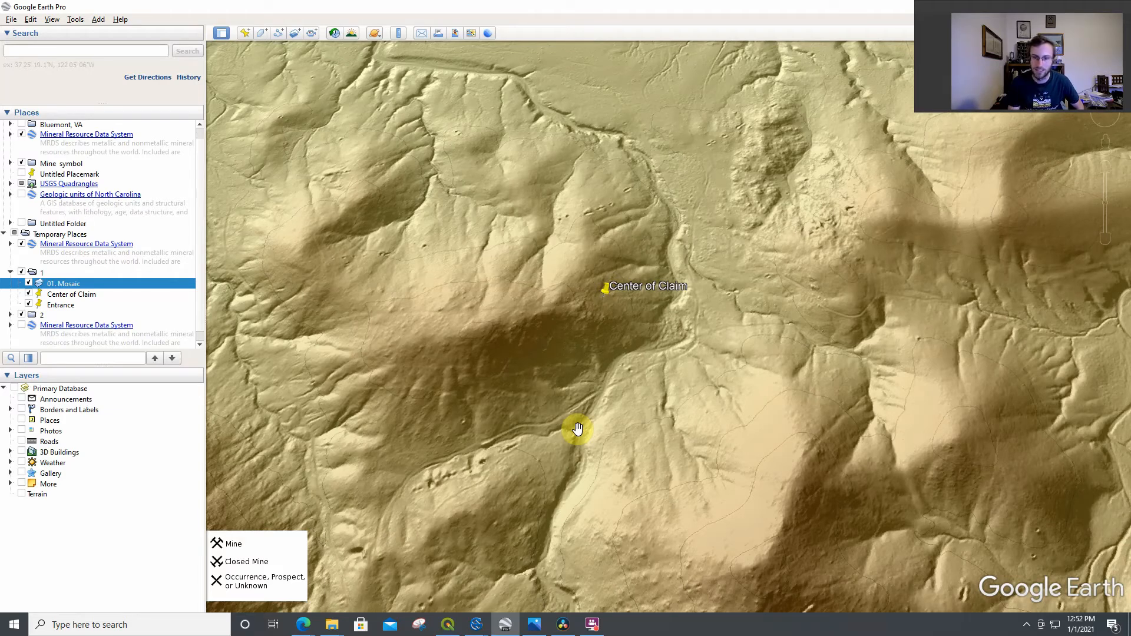
pyautogui.moveTo(591, 421); pyautogui.dragTo(723, 418)
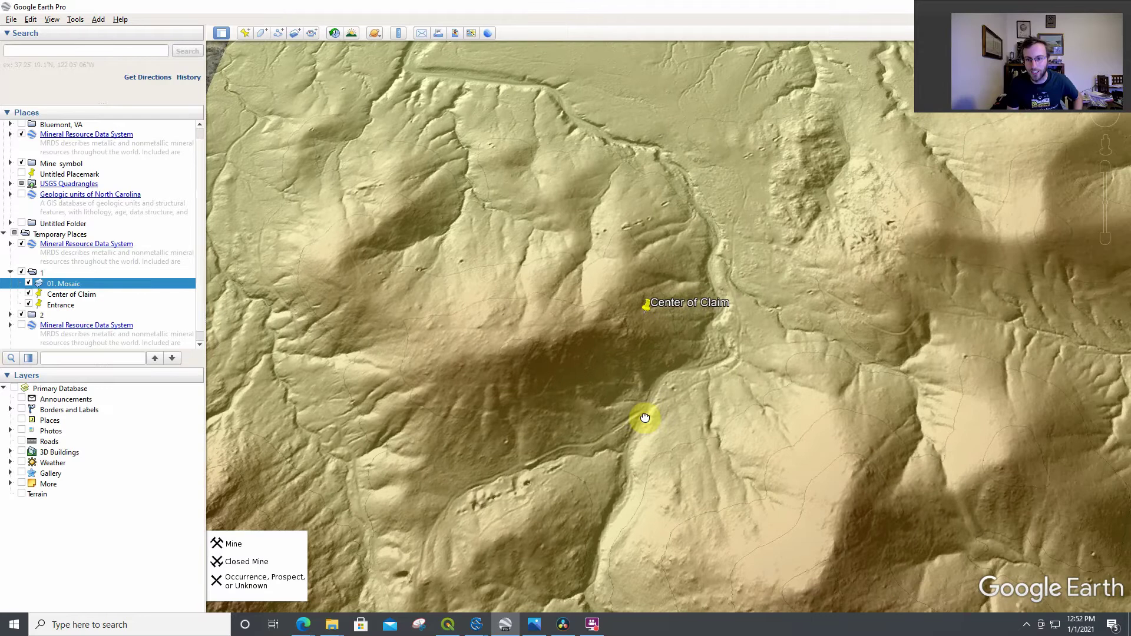
pyautogui.moveTo(724, 417); pyautogui.dragTo(557, 414)
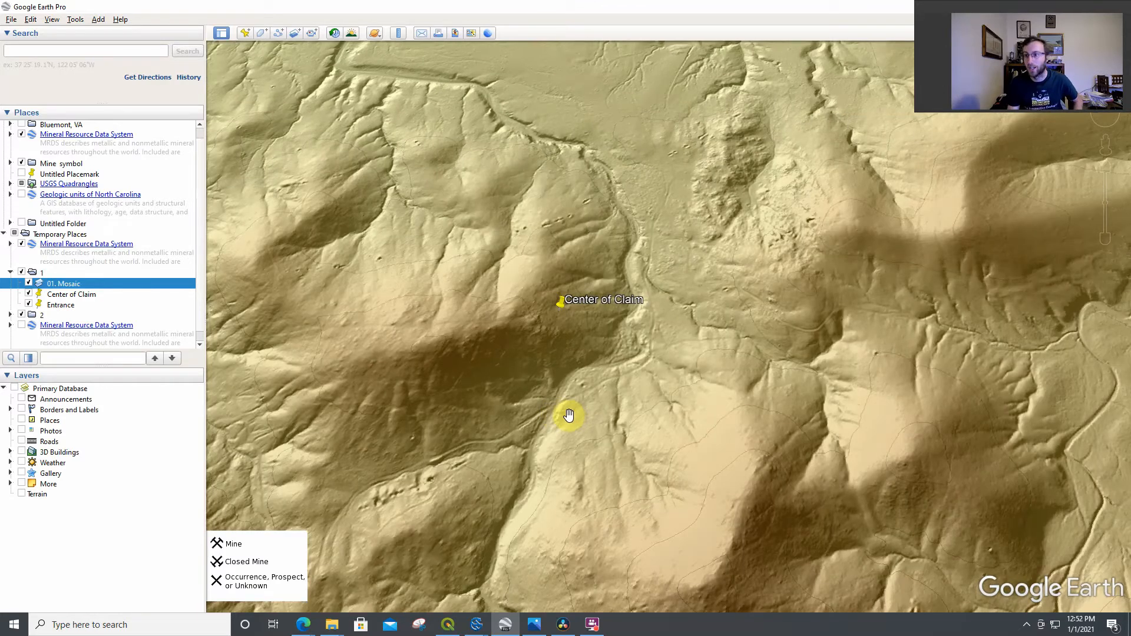
pyautogui.moveTo(685, 450)
pyautogui.mouseDown()
pyautogui.moveTo(560, 434)
pyautogui.moveTo(611, 460)
pyautogui.moveTo(602, 454)
pyautogui.mouseUp()
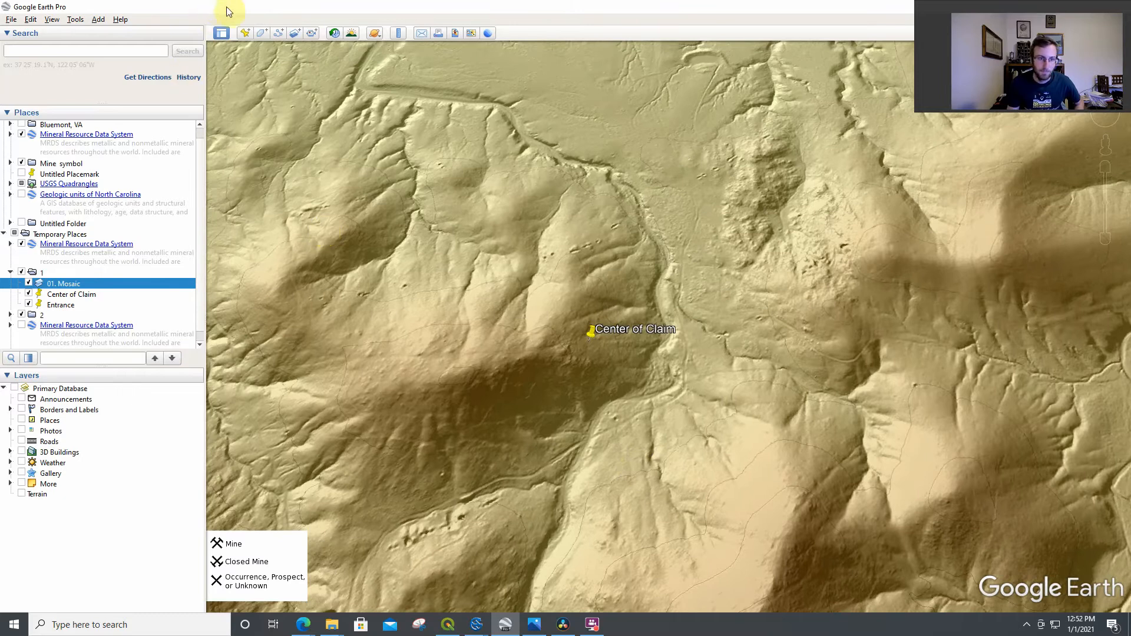
# Dismiss the stray dialog and start a new path with the Add Path tool
pyautogui.click(287, 32)
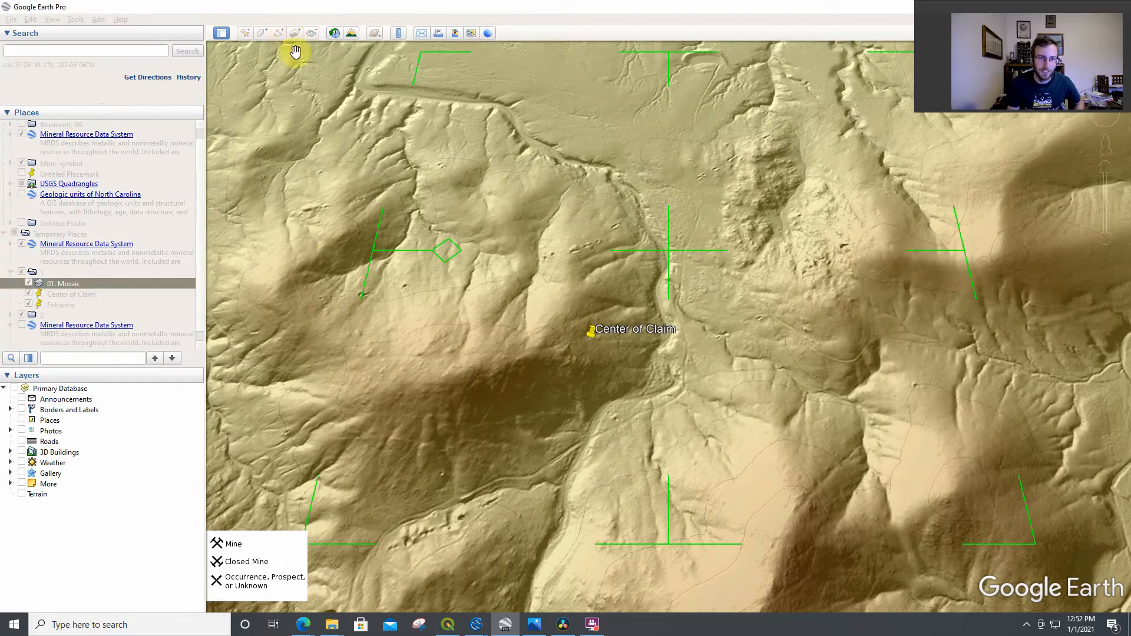
pyautogui.press('Escape')
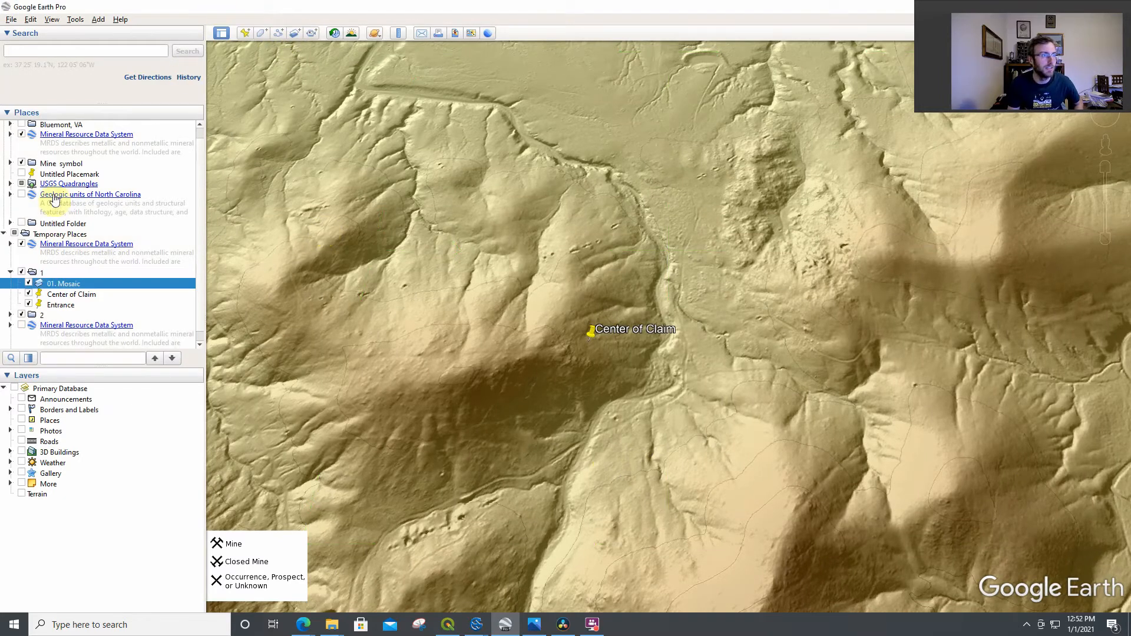
pyautogui.click(280, 29)
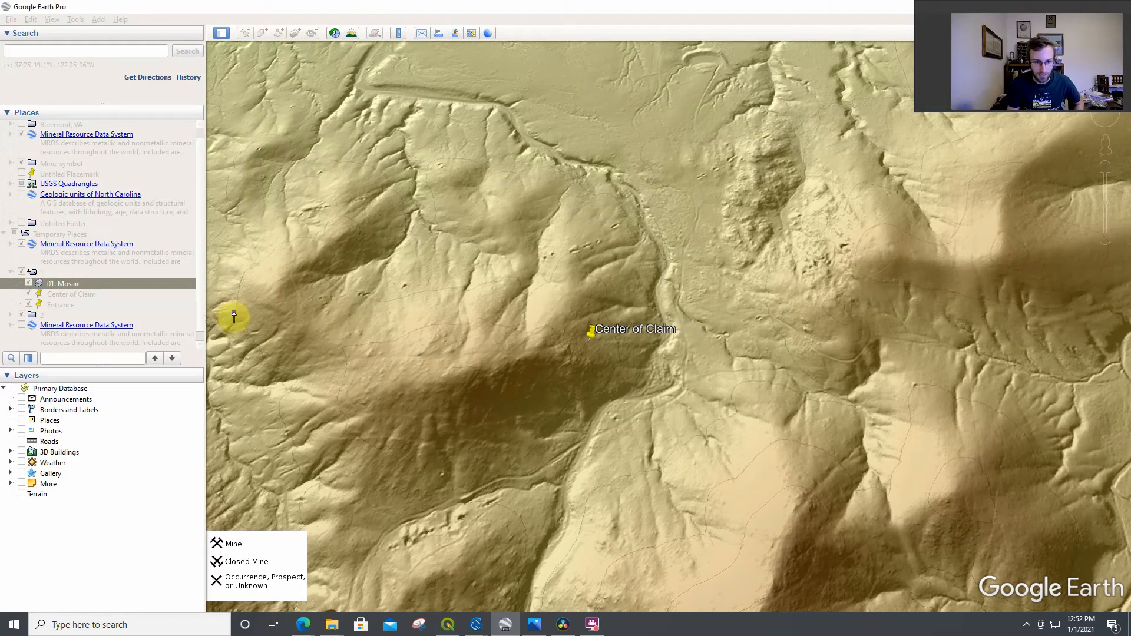
# Trace the red path from the western edge northeast along the linear pits across the valley and save it as Untitled Path
pyautogui.click(235, 312)
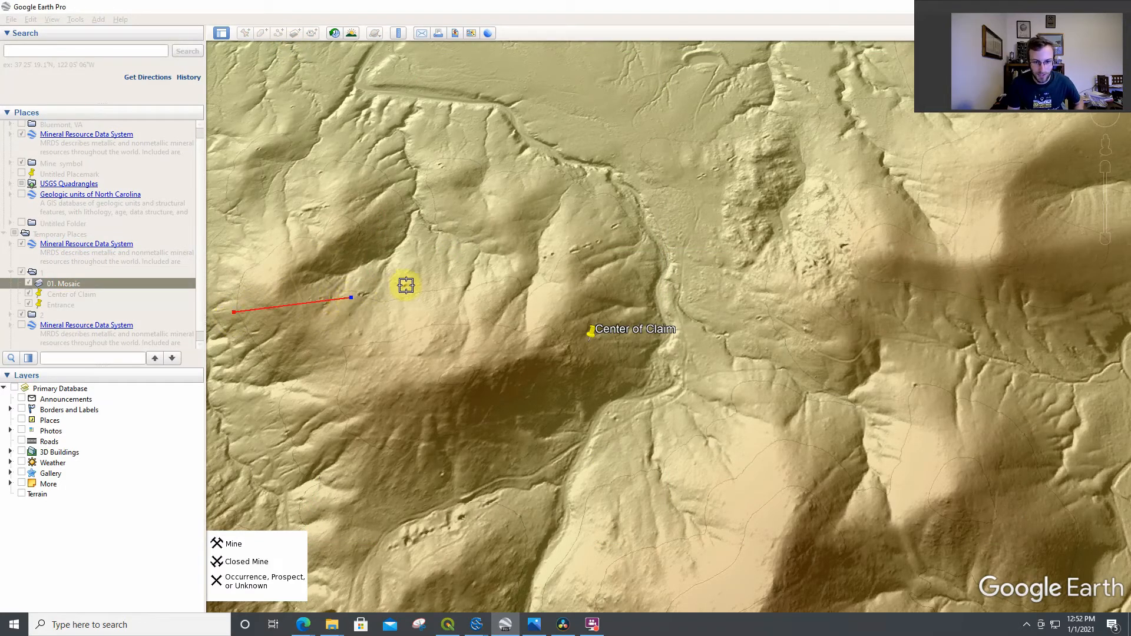
pyautogui.click(594, 242)
pyautogui.click(627, 216)
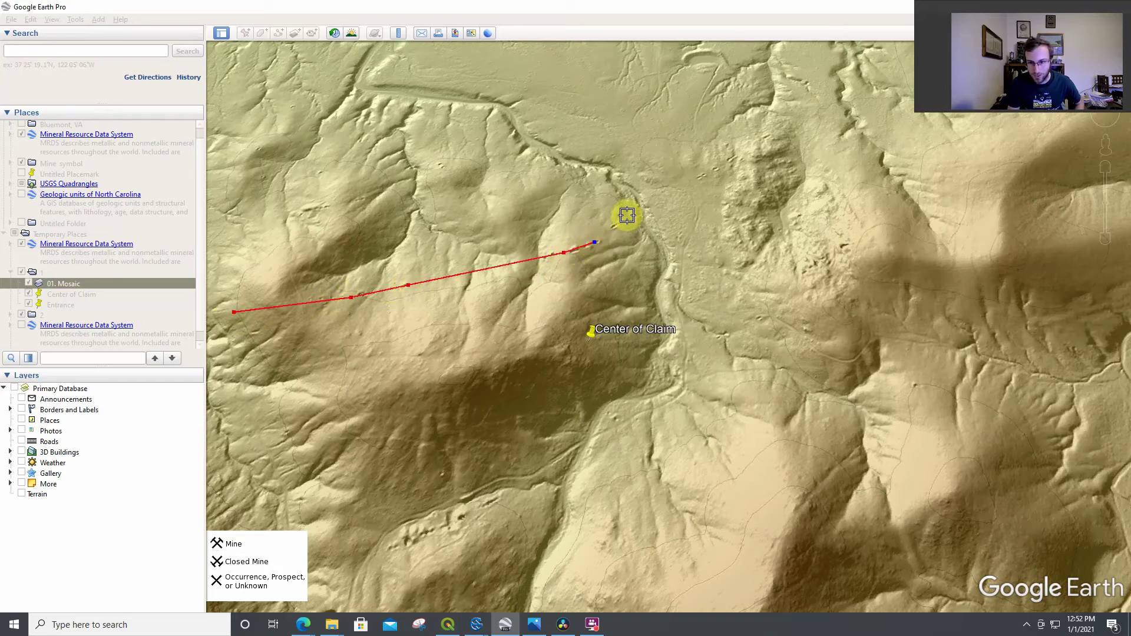
pyautogui.click(735, 158)
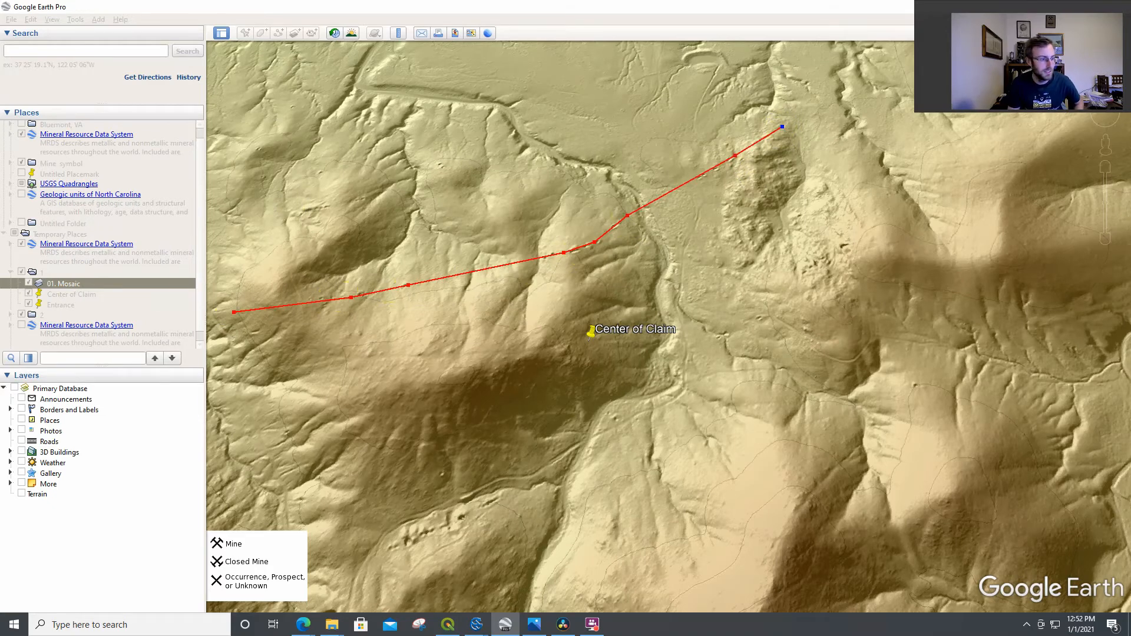
pyautogui.press('Return')
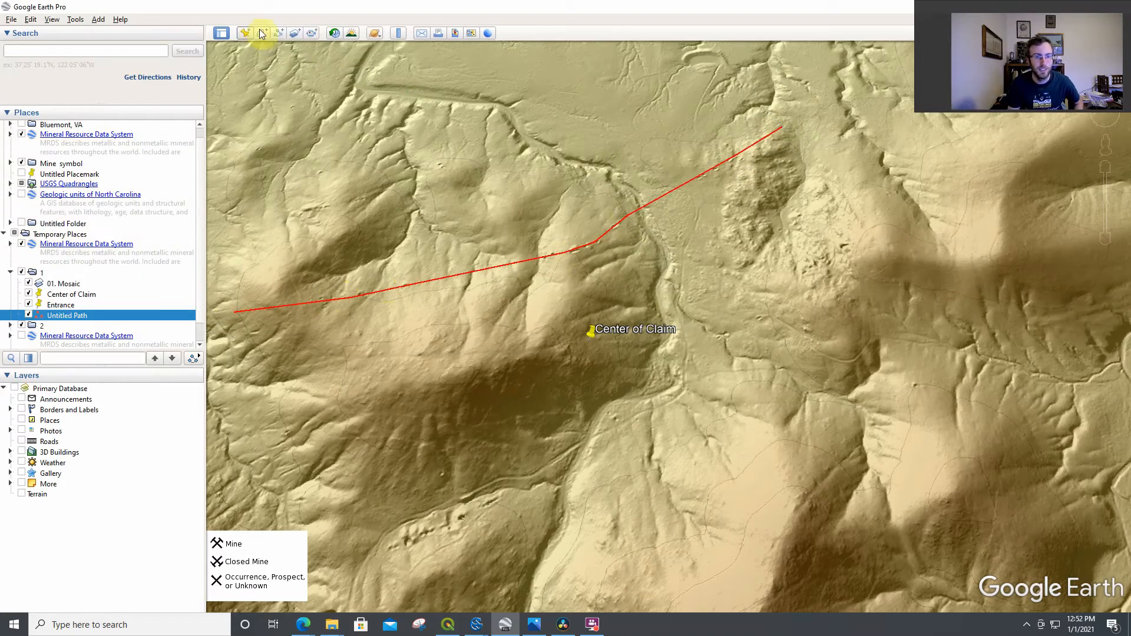
# Start a second path and shift the view south of Center of Claim toward the Entrance area
pyautogui.click(275, 33)
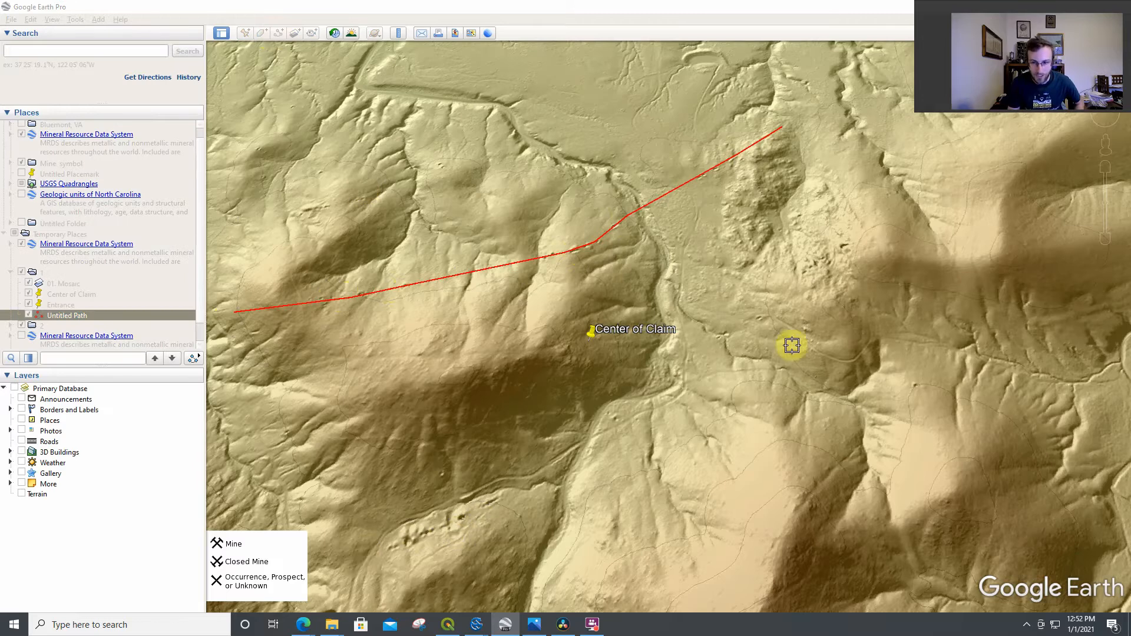
pyautogui.click(1106, 130)
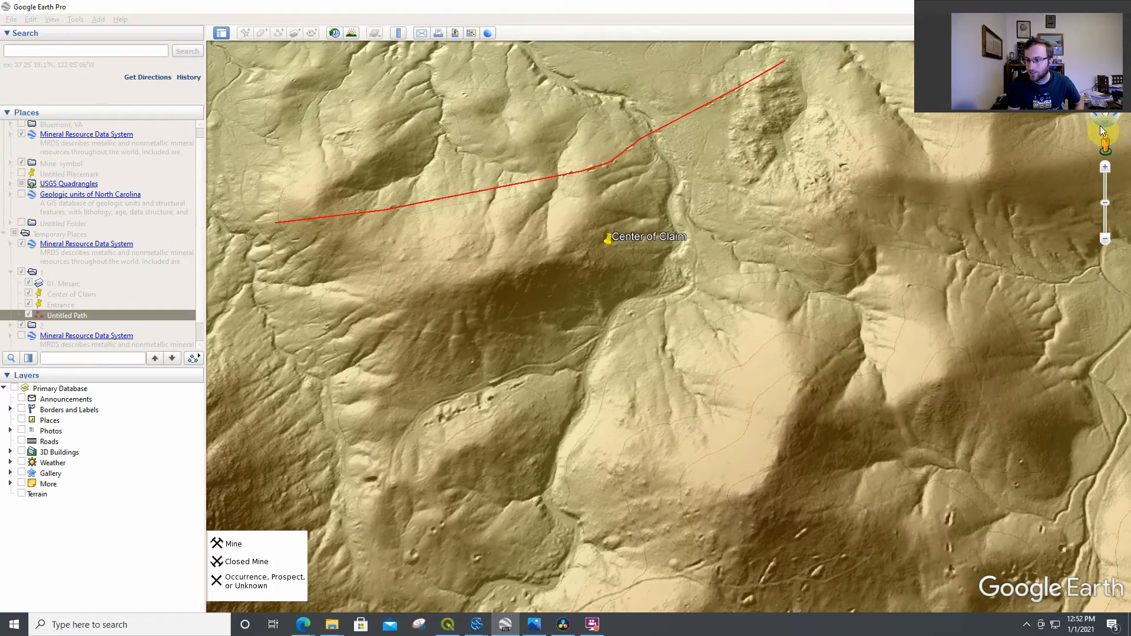
pyautogui.click(617, 239)
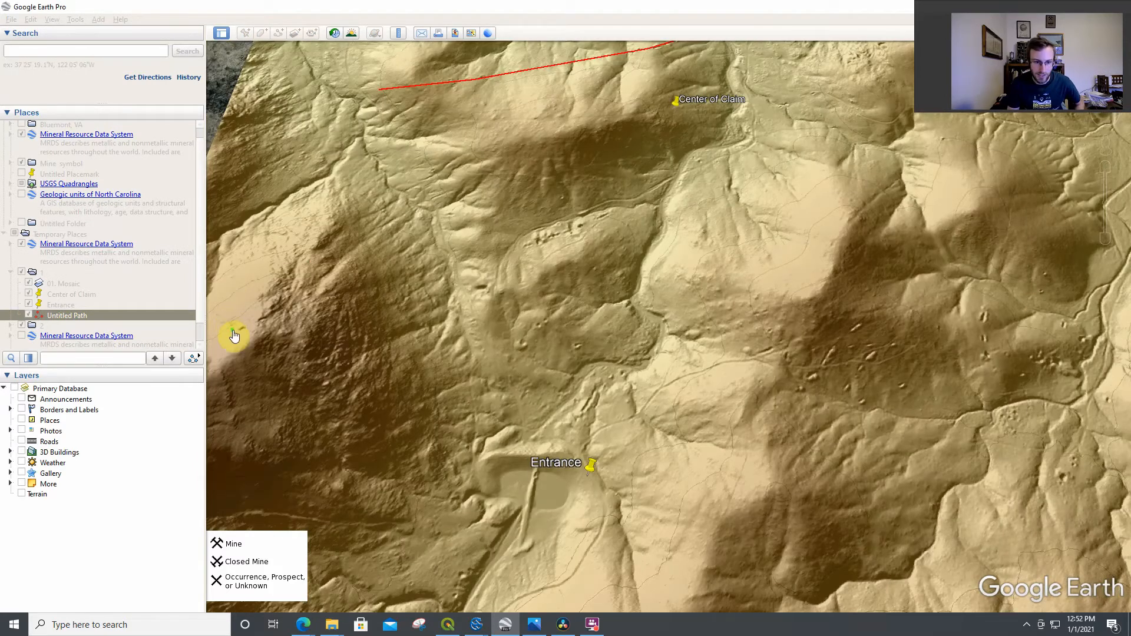
# Trace the second red path southwest to northeast along the pits, parallel to the first, and save it
pyautogui.click(232, 330)
pyautogui.click(538, 240)
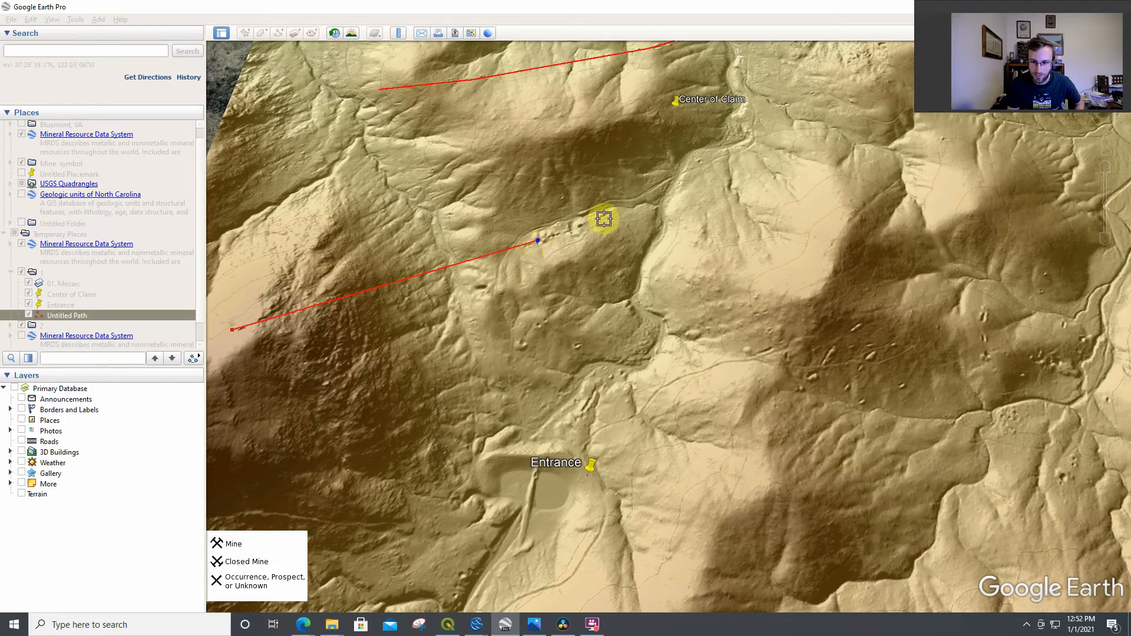
pyautogui.click(604, 216)
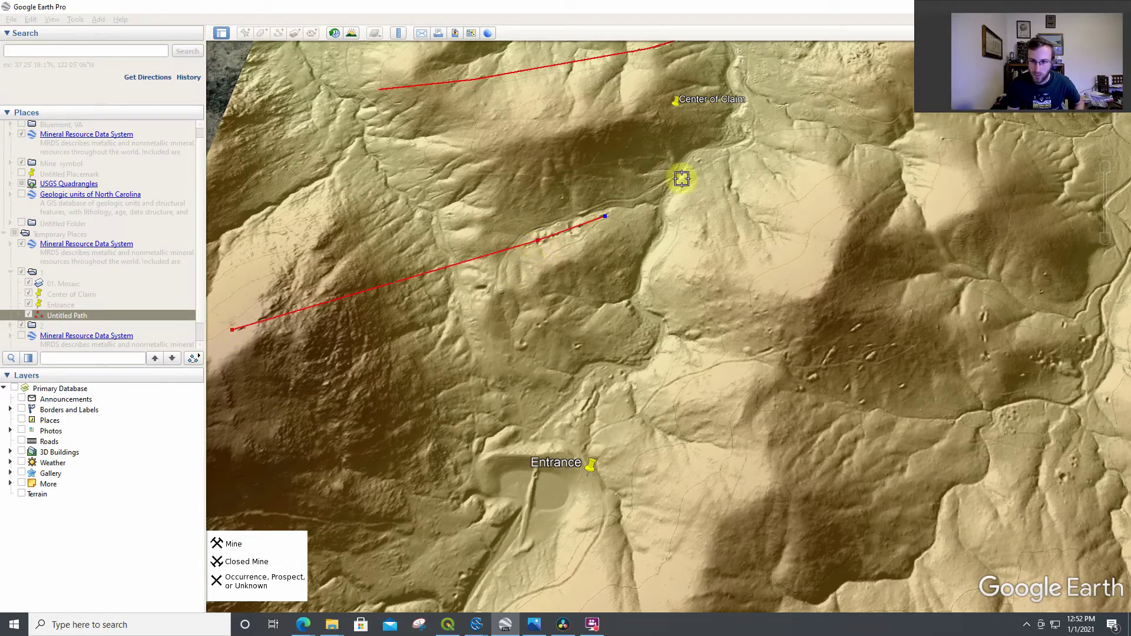
pyautogui.click(793, 99)
pyautogui.click(814, 95)
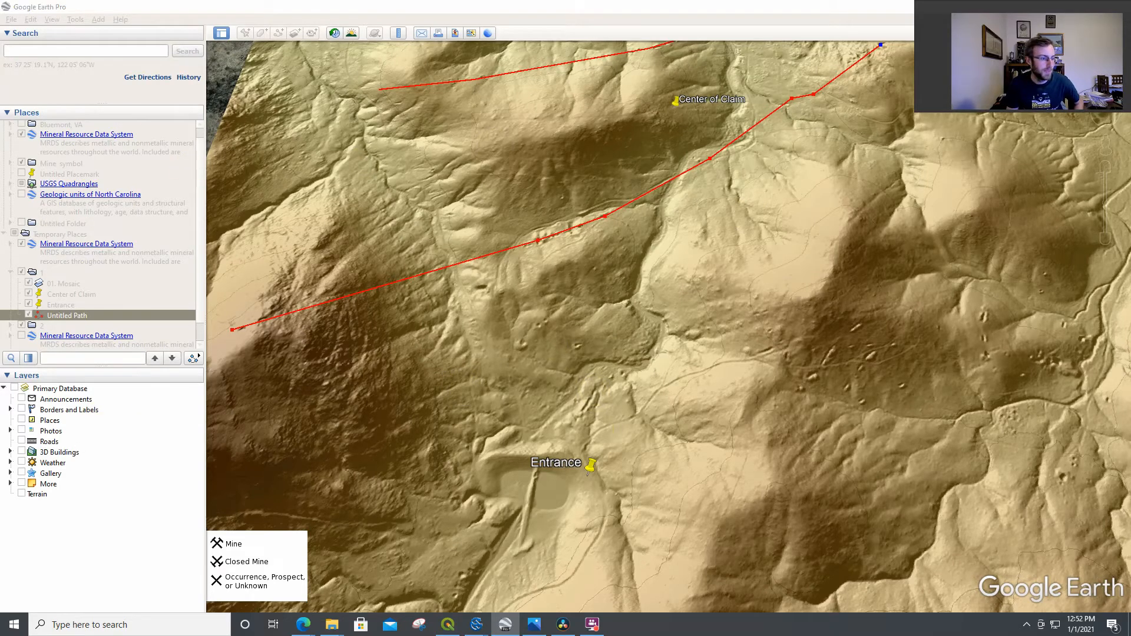
pyautogui.press('Return')
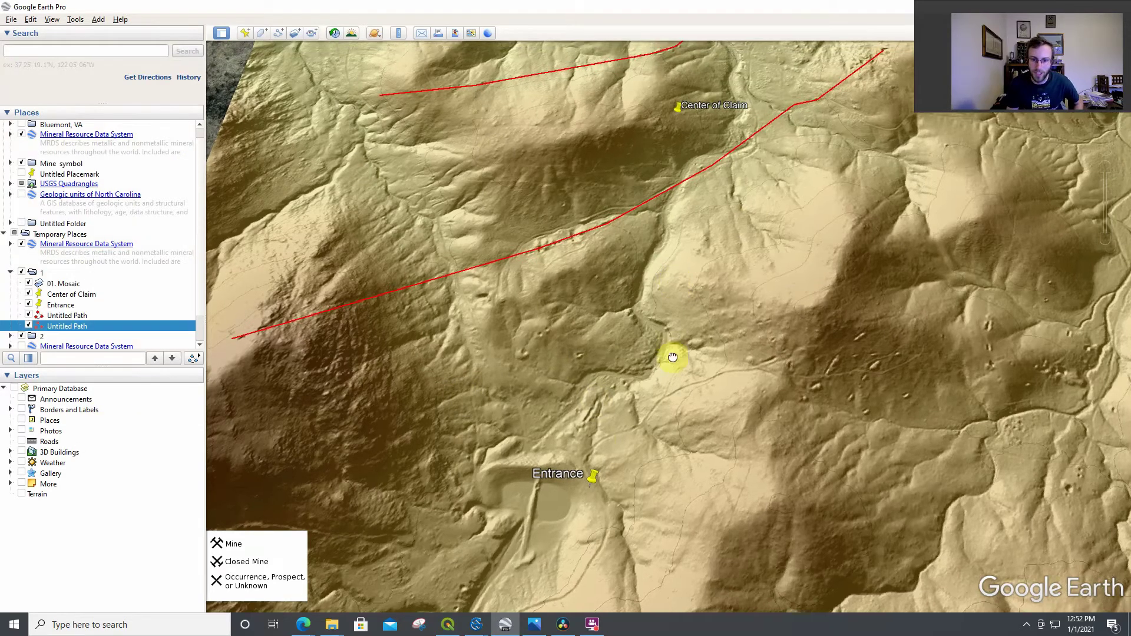
pyautogui.moveTo(675, 359); pyautogui.dragTo(758, 402)
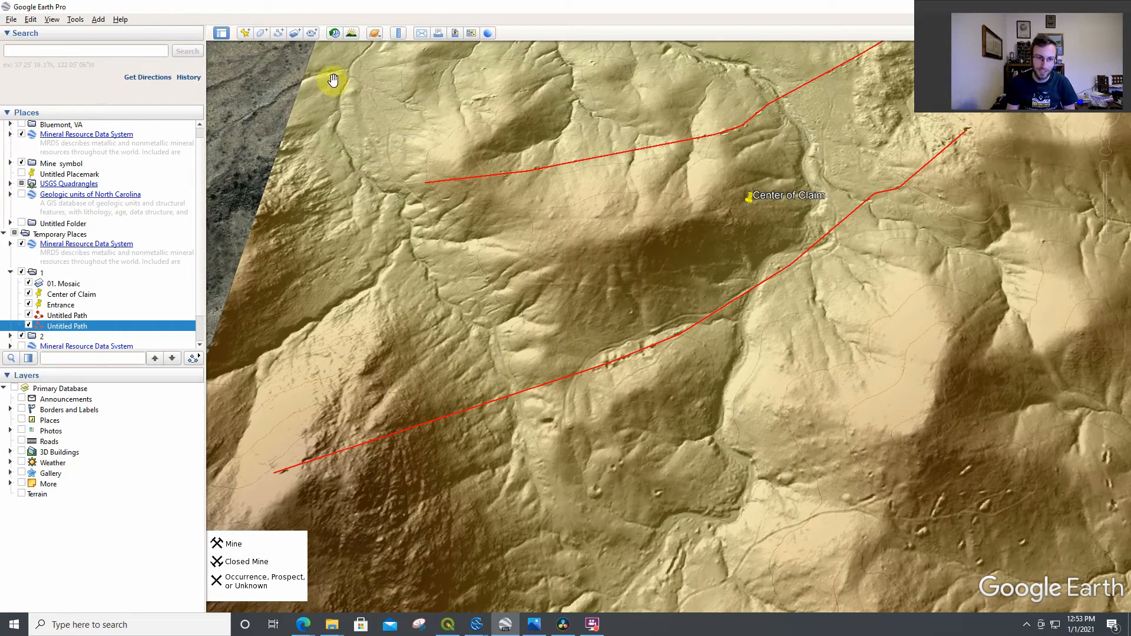
pyautogui.scroll(2, 331, 345)
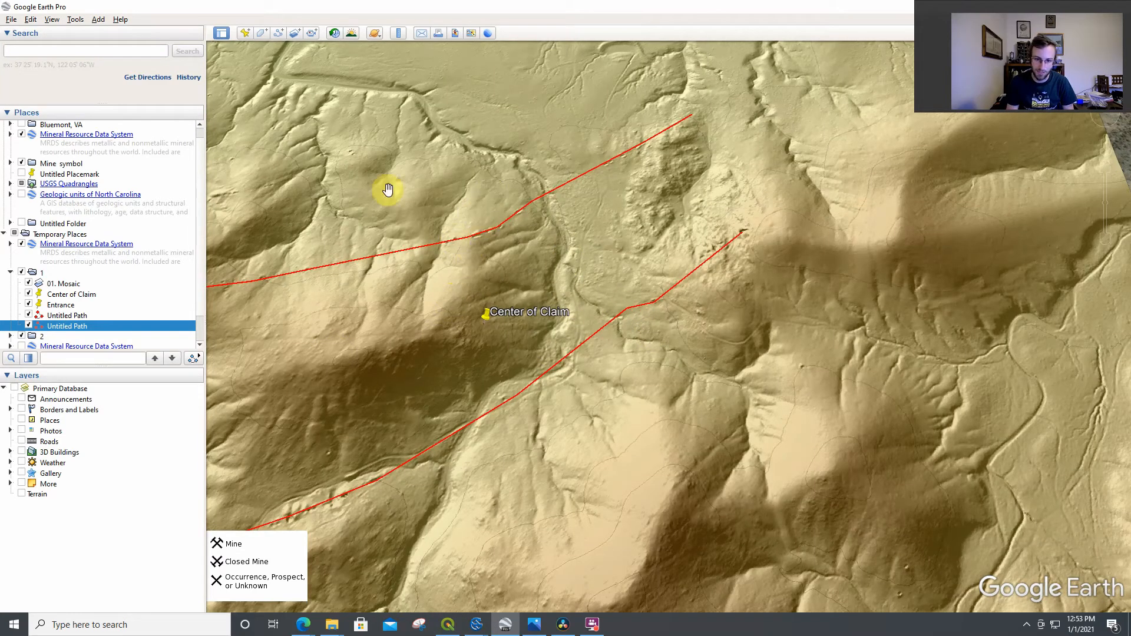
pyautogui.scroll(2, 486, 316)
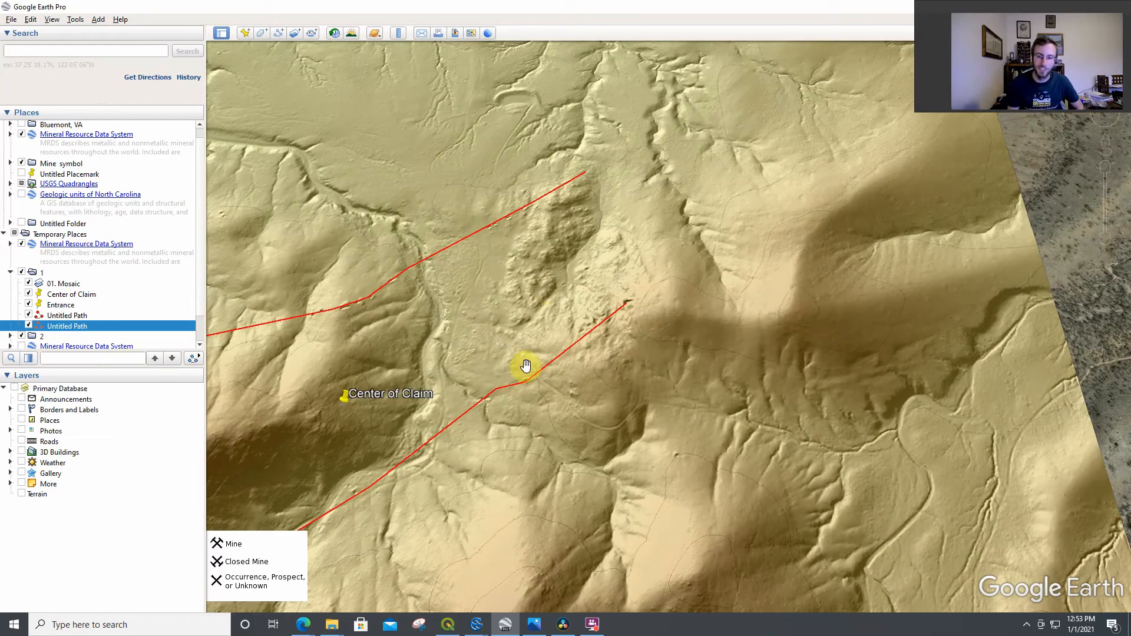
pyautogui.moveTo(540, 373); pyautogui.dragTo(375, 428)
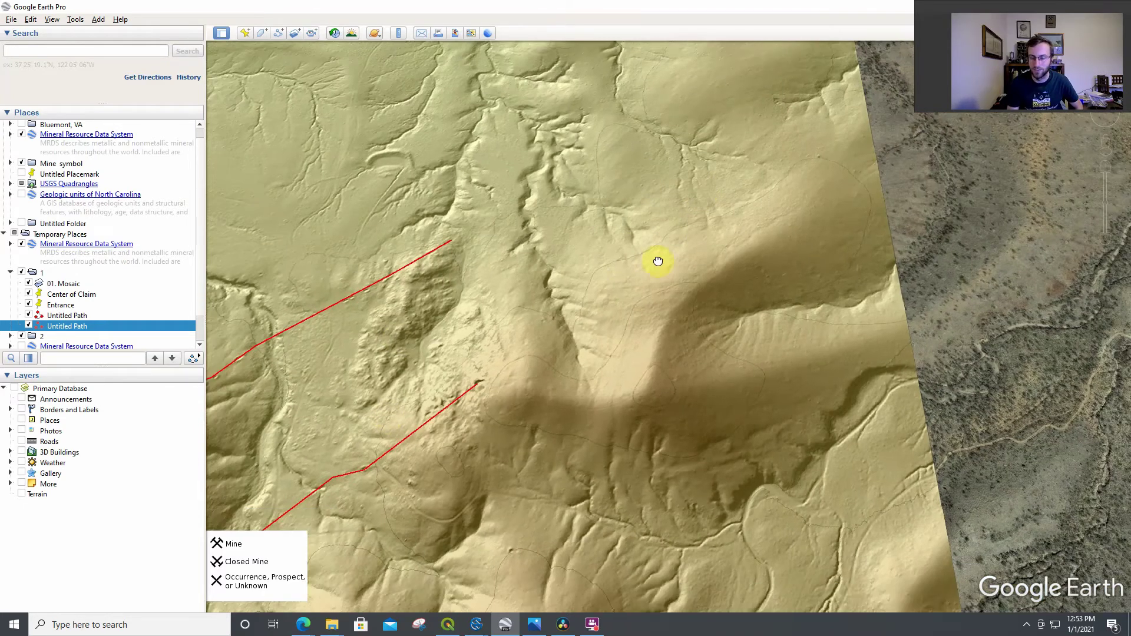
pyautogui.moveTo(657, 260); pyautogui.dragTo(619, 386)
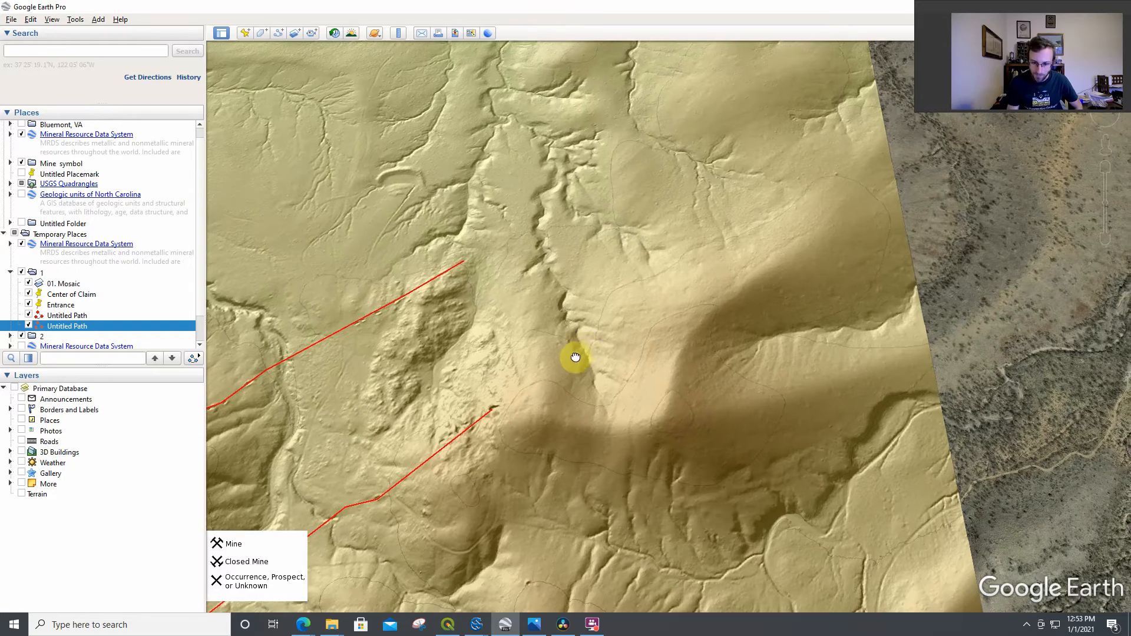
pyautogui.moveTo(589, 341); pyautogui.dragTo(569, 362)
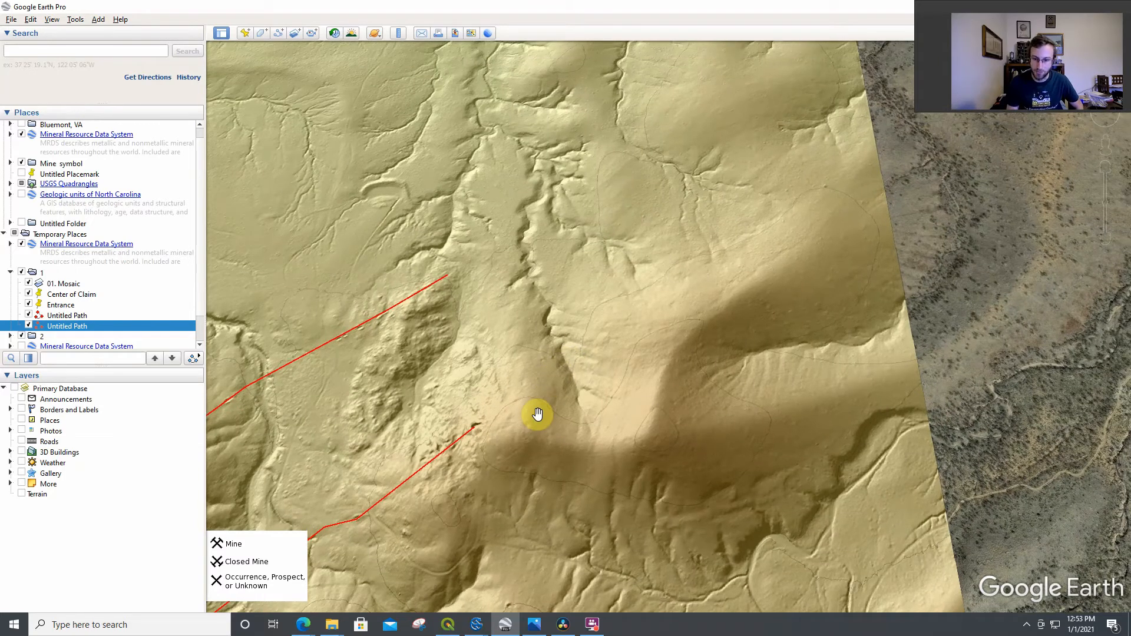
pyautogui.moveTo(538, 414); pyautogui.dragTo(466, 465)
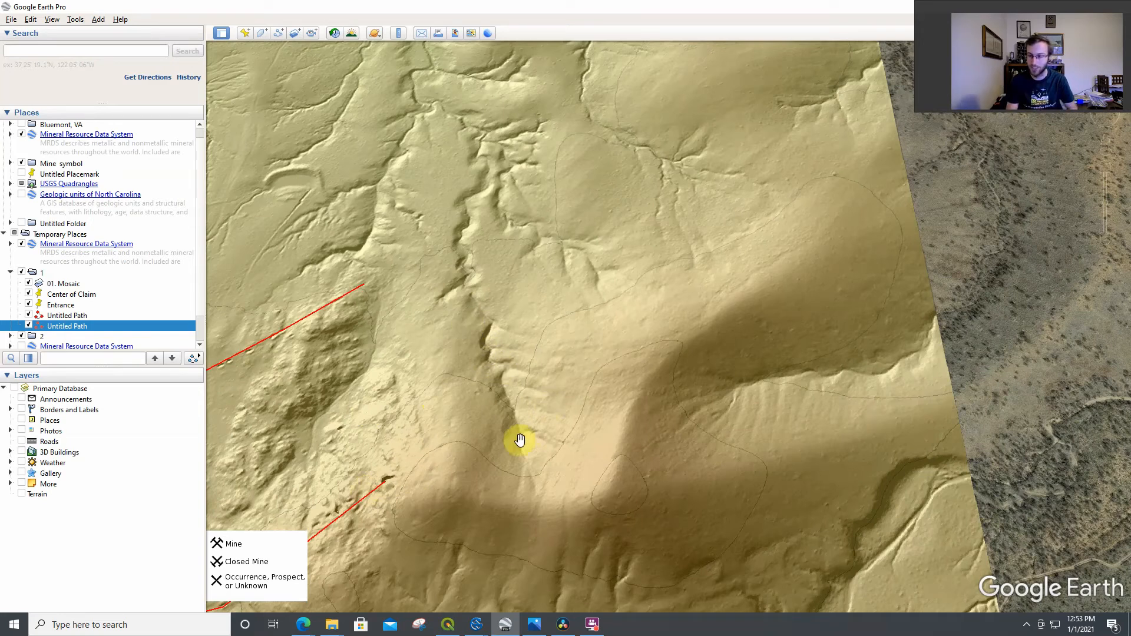
pyautogui.scroll(2, 508, 432)
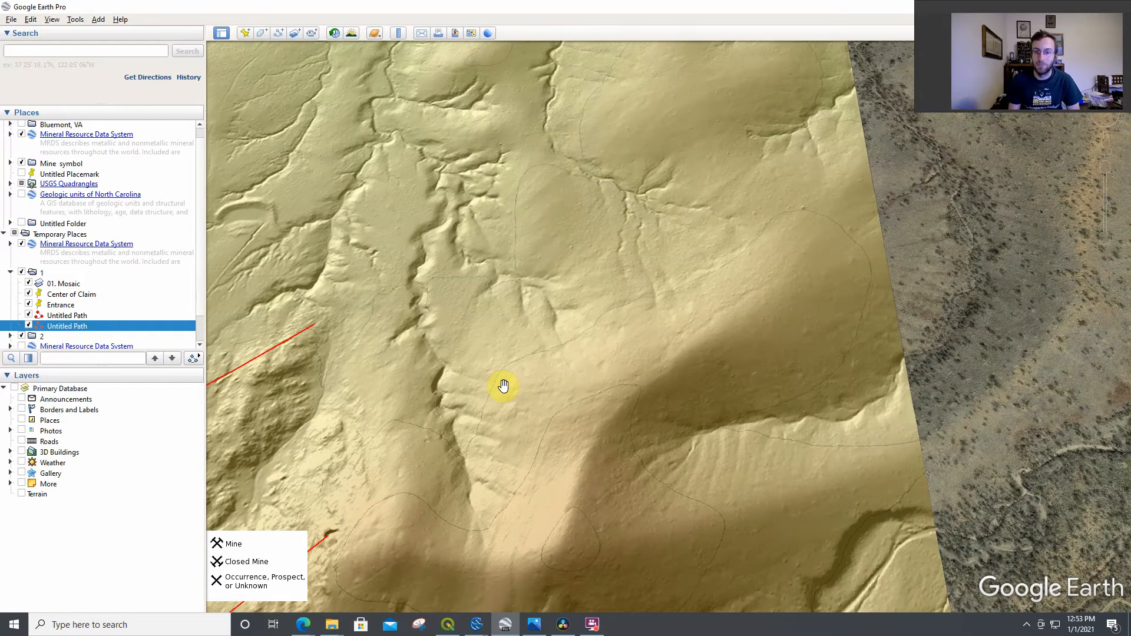
pyautogui.scroll(1, 488, 296)
pyautogui.scroll(1, 493, 324)
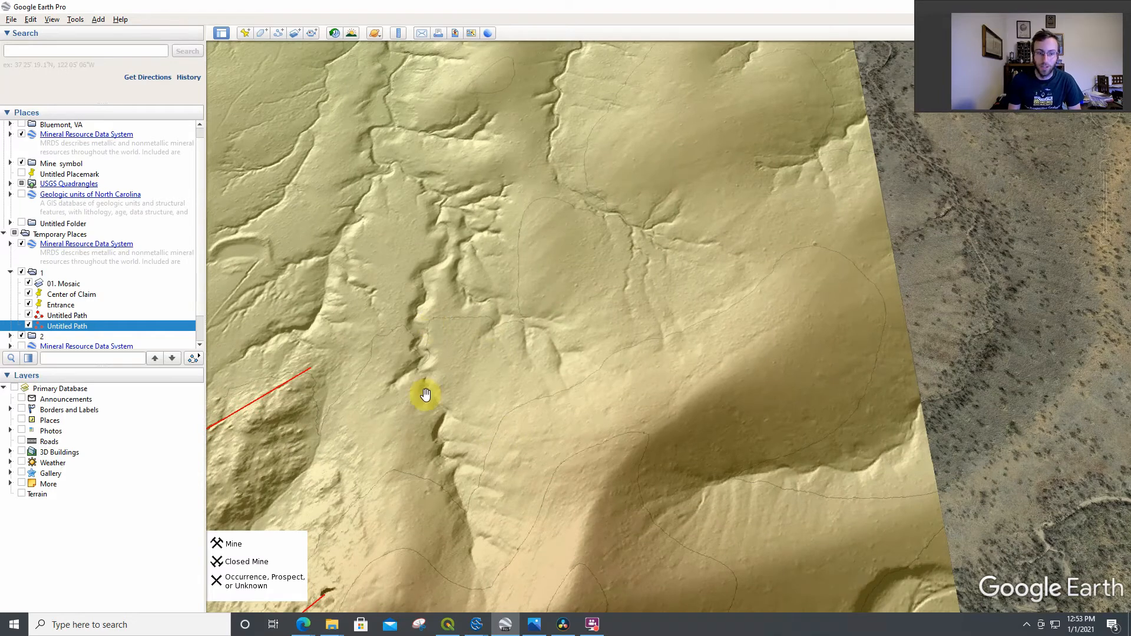
pyautogui.scroll(1, 508, 302)
pyautogui.scroll(-1, 526, 278)
pyautogui.scroll(1, 593, 325)
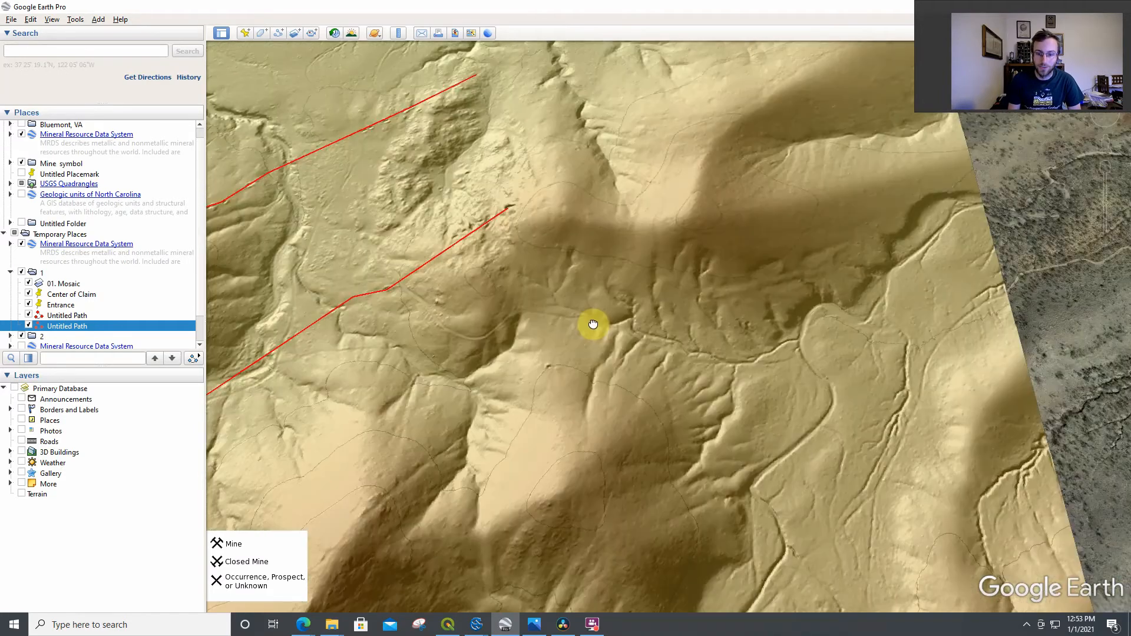
pyautogui.scroll(1, 593, 324)
pyautogui.scroll(1, 578, 354)
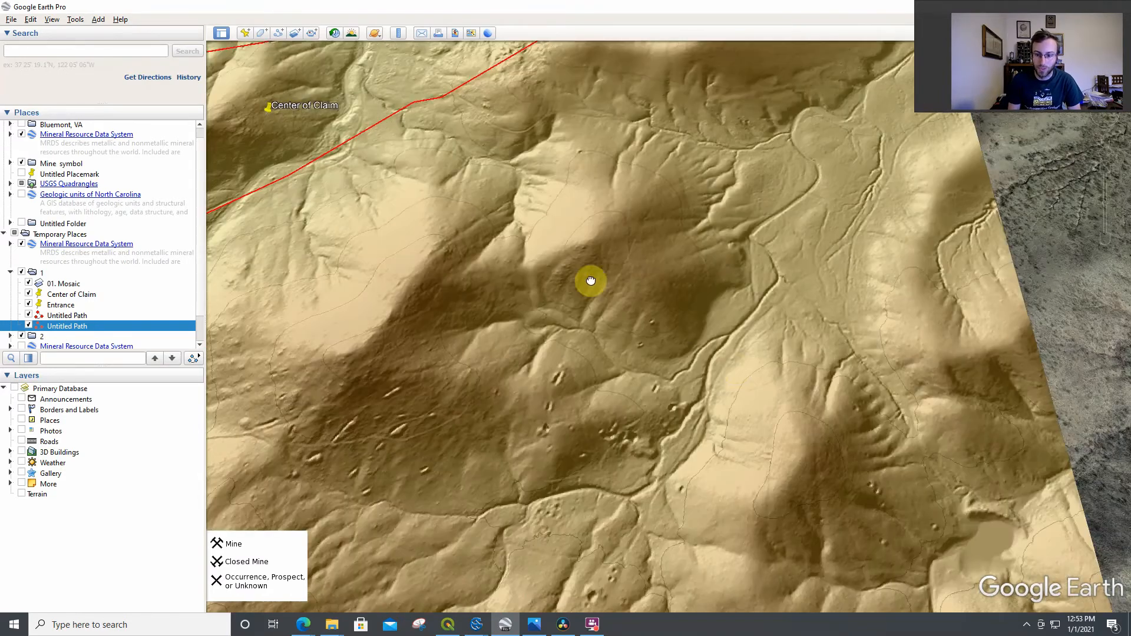
pyautogui.scroll(-1, 539, 337)
pyautogui.scroll(-1, 539, 336)
pyautogui.scroll(-1, 540, 337)
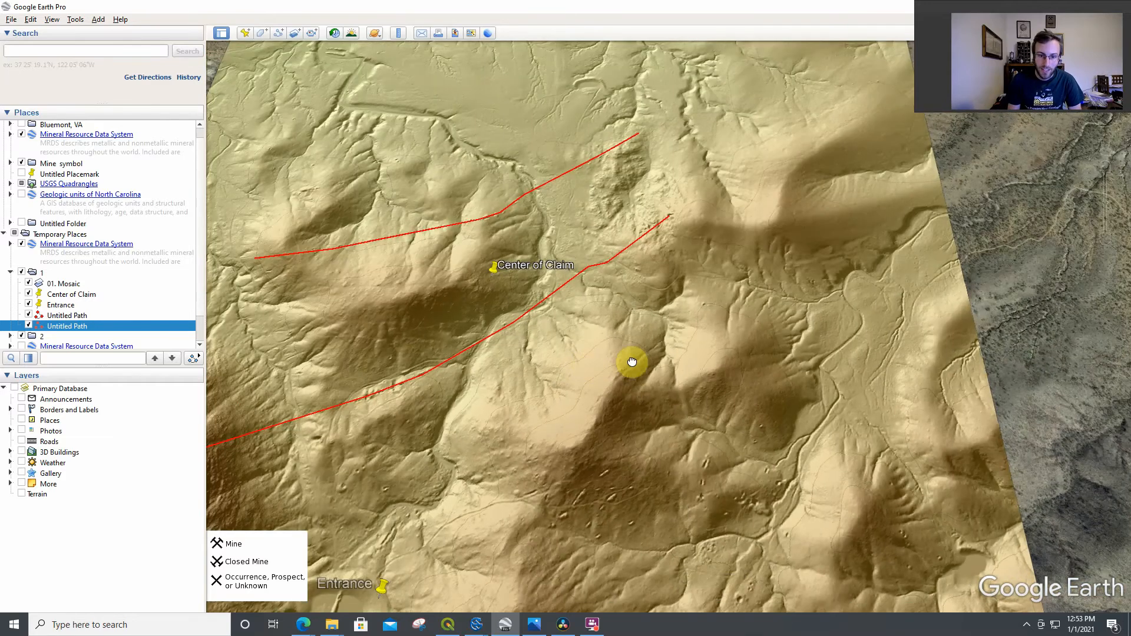
pyautogui.scroll(-1, 71, 347)
# Turn on the Mineral Resource Data System layer and inspect the mine symbols, Gismo Claims and Entrance in a tilted view
pyautogui.click(22, 314)
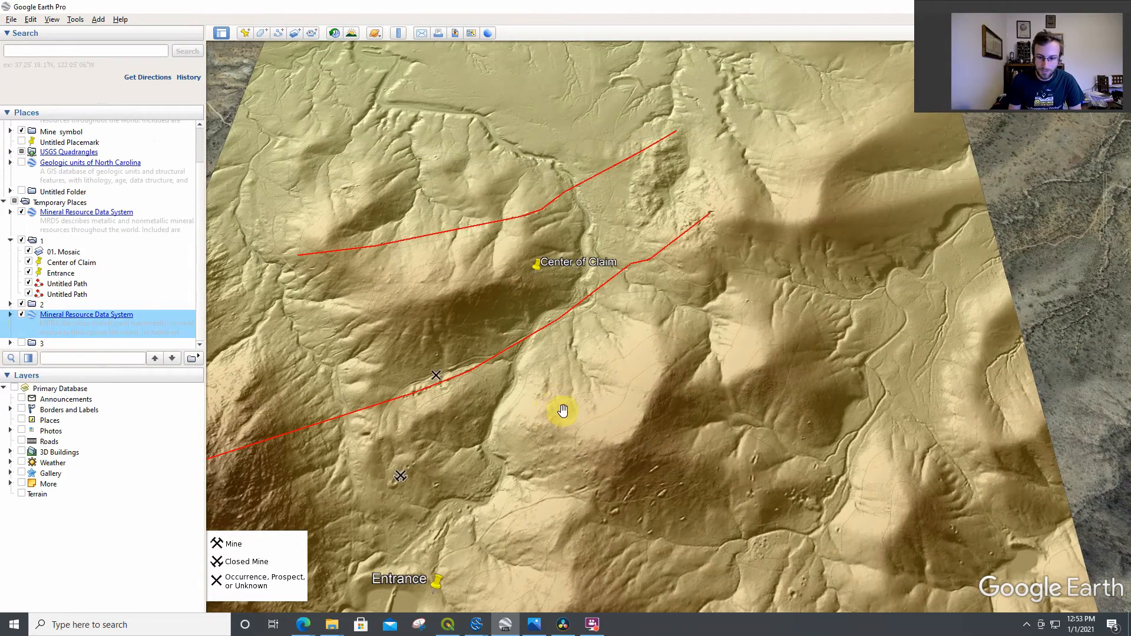
pyautogui.moveTo(525, 363)
pyautogui.mouseDown()
pyautogui.moveTo(586, 436)
pyautogui.moveTo(667, 224)
pyautogui.mouseUp()
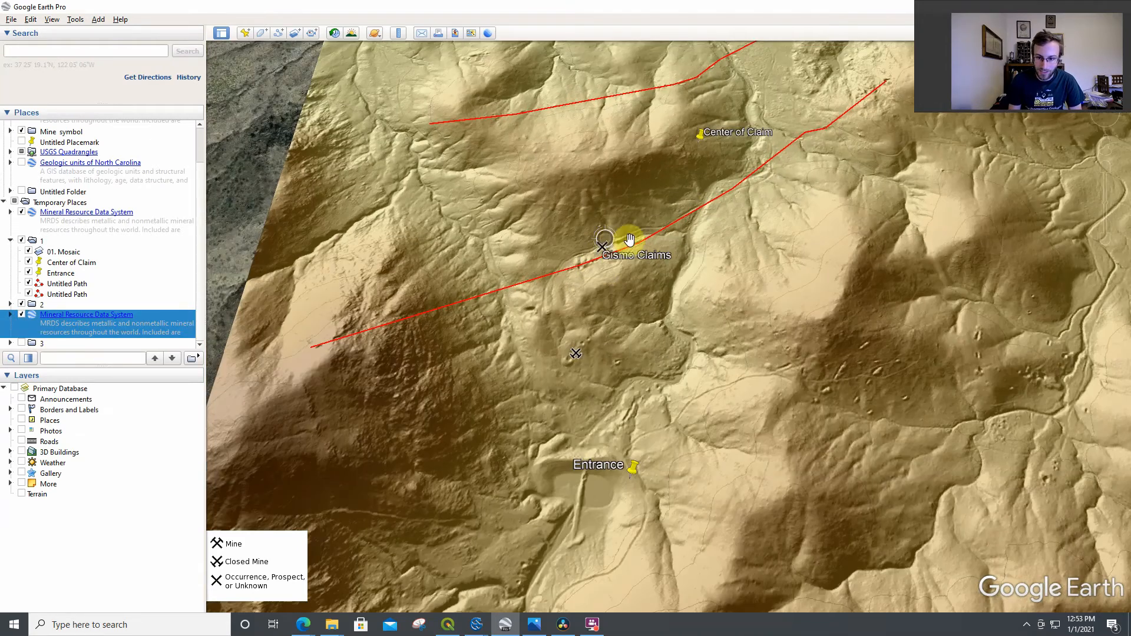
pyautogui.scroll(2, 534, 436)
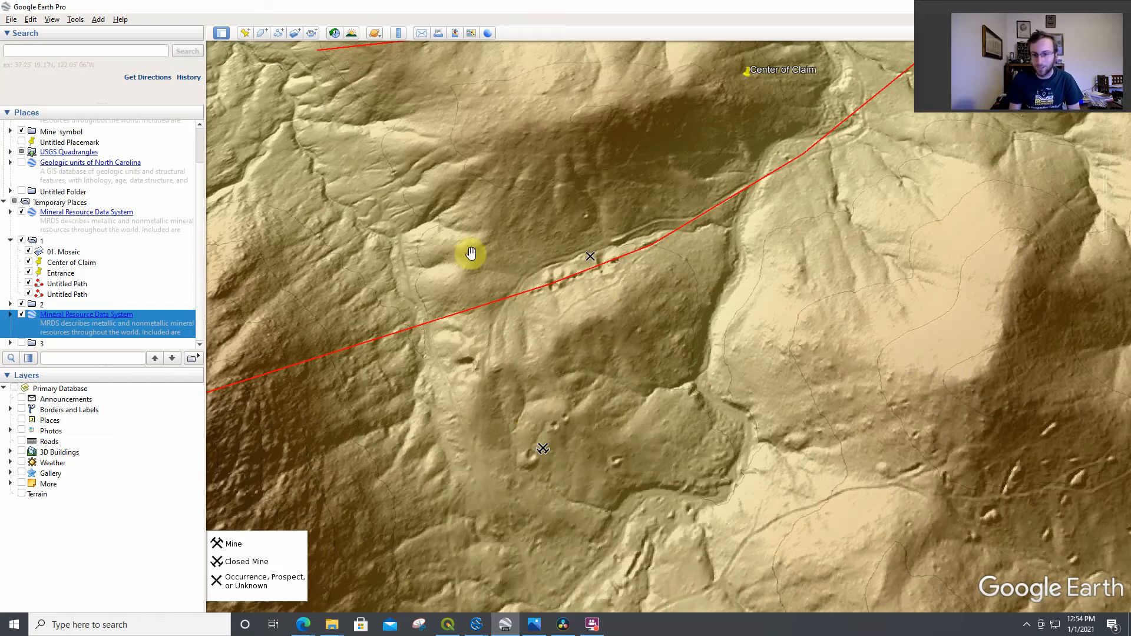
pyautogui.moveTo(652, 386); pyautogui.dragTo(286, 248)
pyautogui.moveTo(560, 330); pyautogui.dragTo(699, 333, button='middle')
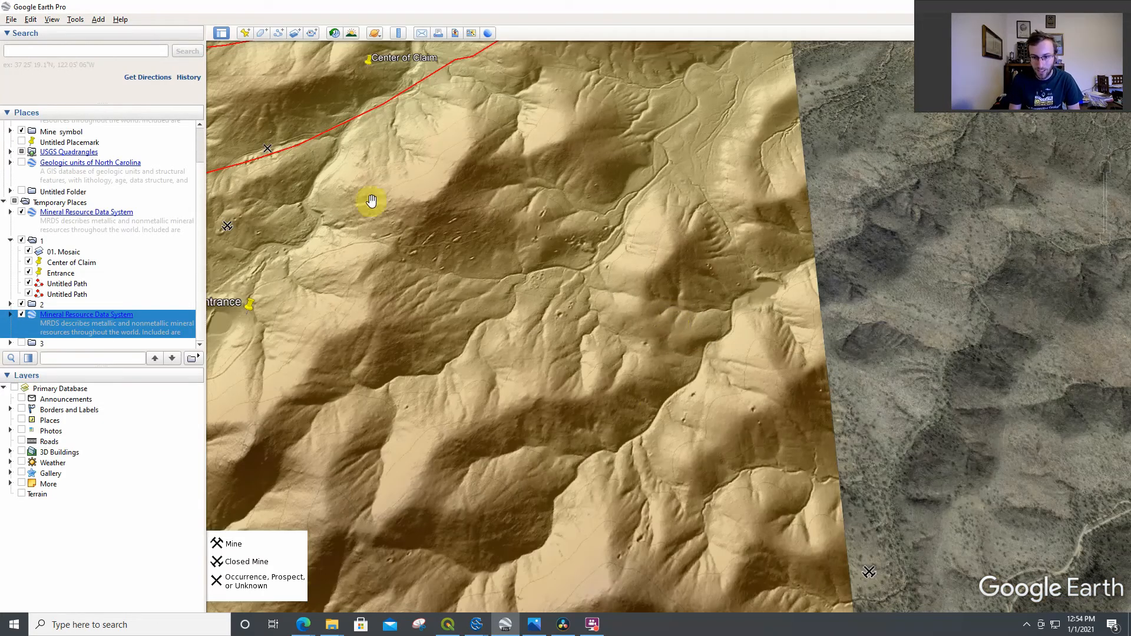
pyautogui.scroll(3, 478, 265)
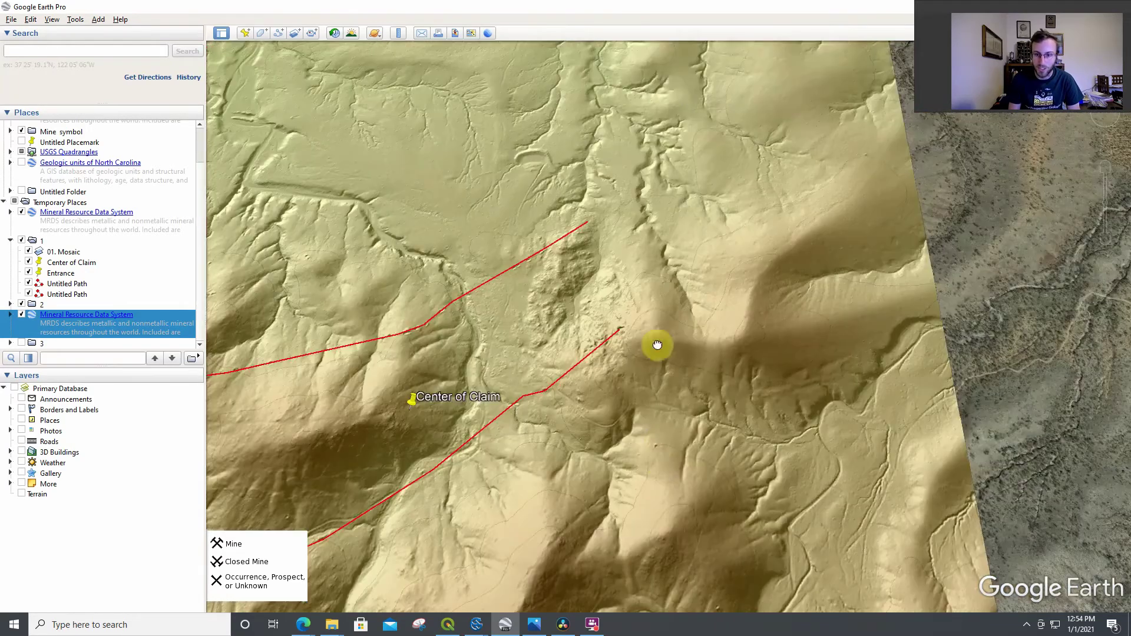
pyautogui.moveTo(656, 345); pyautogui.dragTo(669, 87)
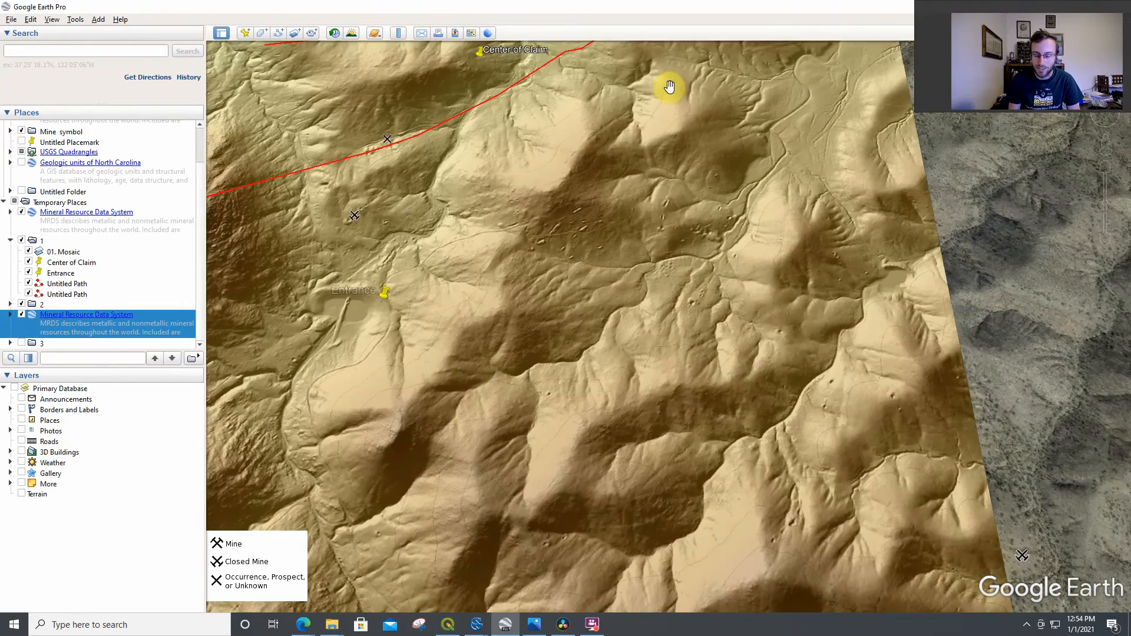
pyautogui.moveTo(664, 263); pyautogui.dragTo(662, 236)
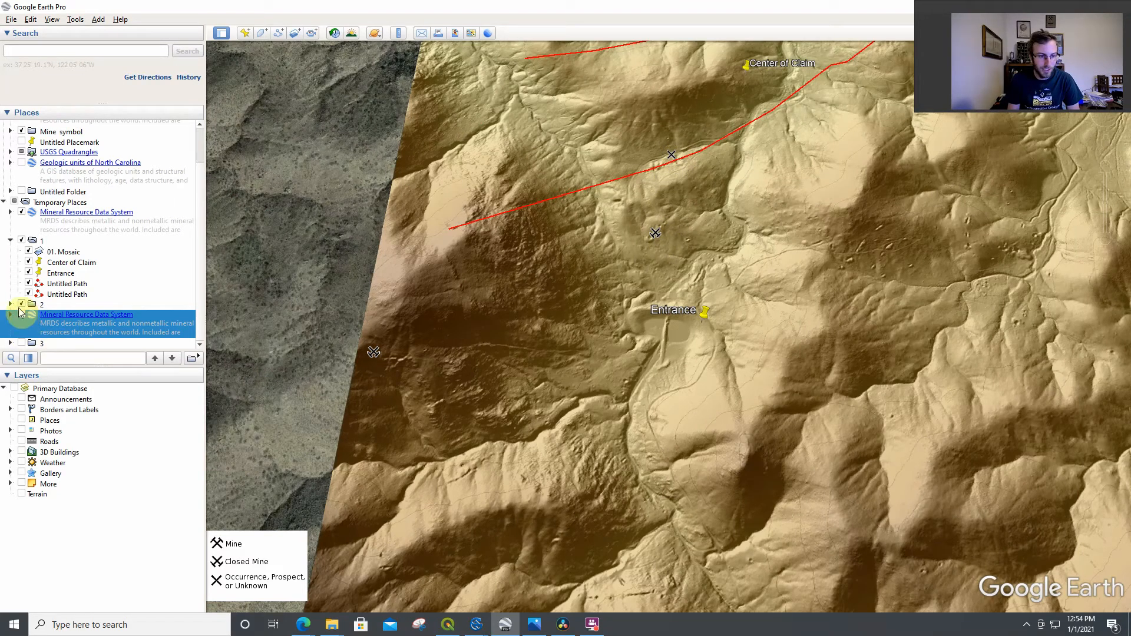
# Uncheck the 01. Mosaic hillshade and frame the paths, mine symbols and Entrance over satellite imagery
pyautogui.click(28, 252)
pyautogui.moveTo(696, 346); pyautogui.dragTo(226, 345)
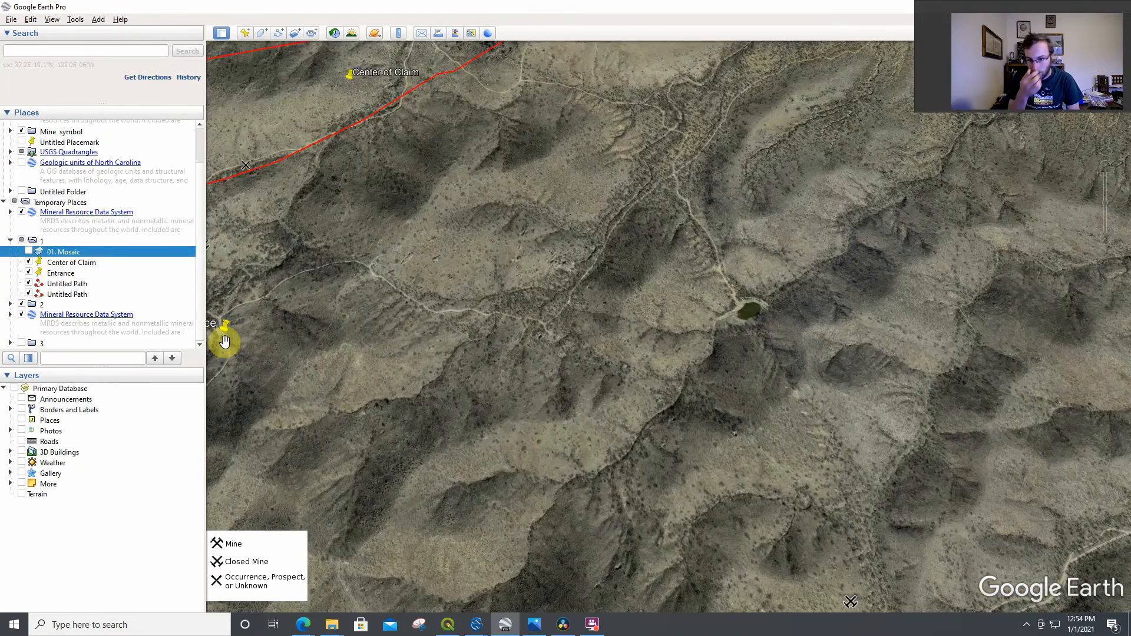
pyautogui.moveTo(383, 326); pyautogui.dragTo(561, 383)
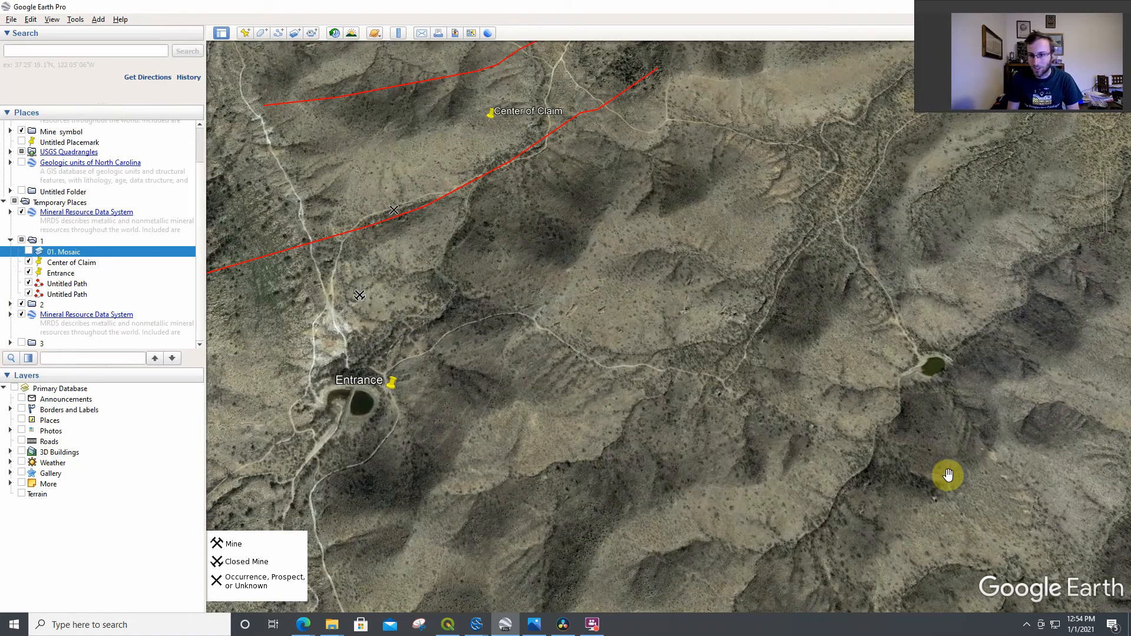
pyautogui.moveTo(897, 475); pyautogui.dragTo(884, 442)
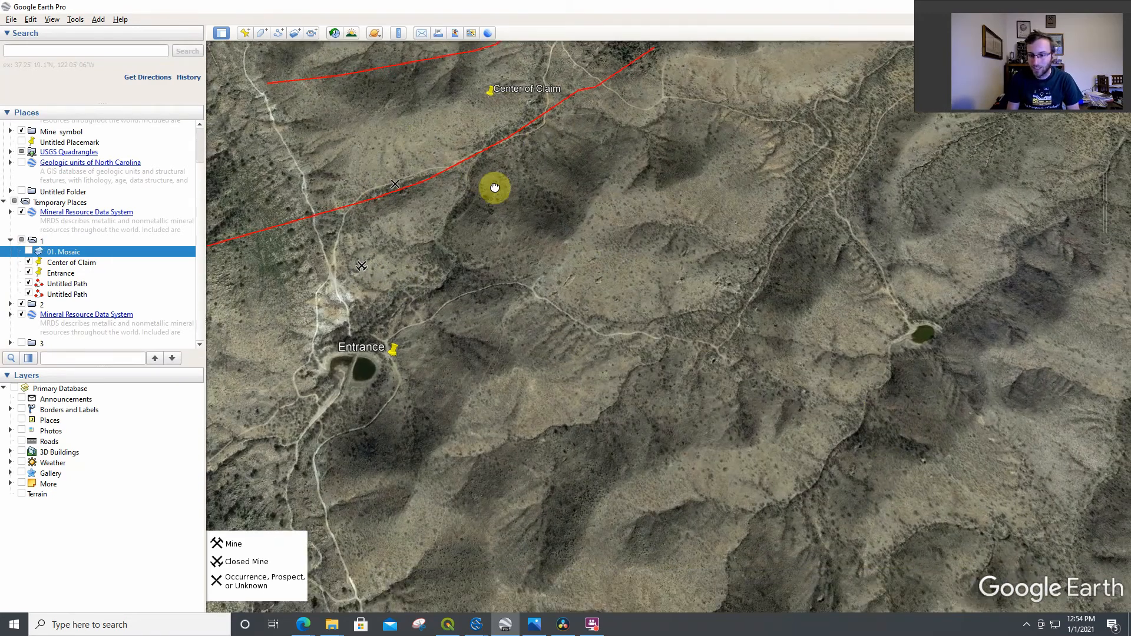
pyautogui.moveTo(495, 188); pyautogui.dragTo(637, 424)
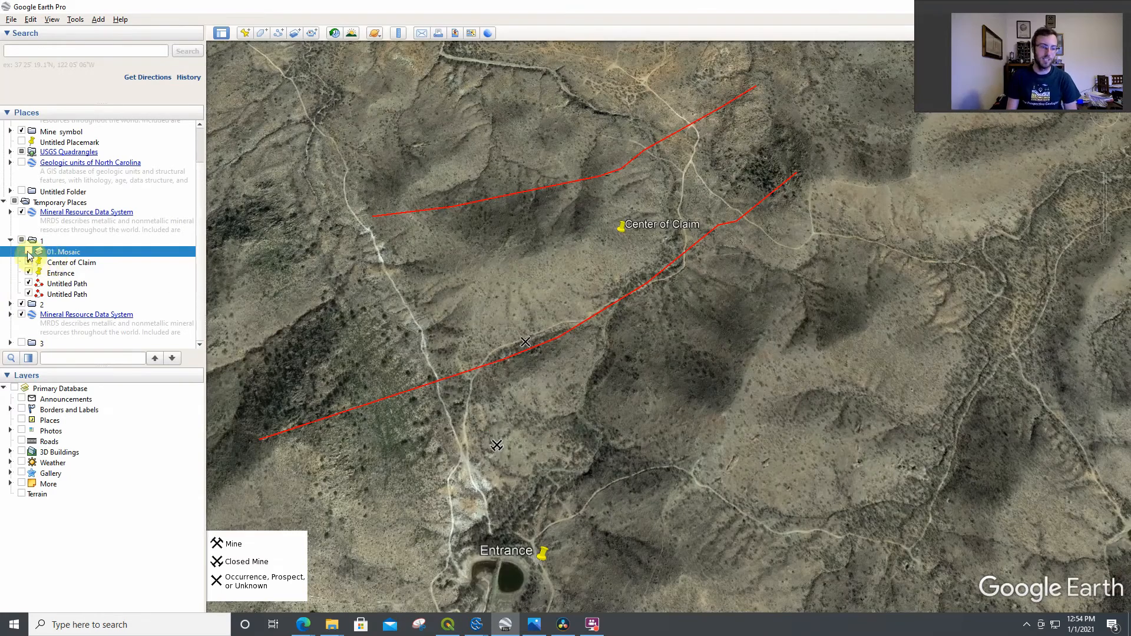
# Turn the 01. Mosaic hillshade back on and look over the lidar edge and terrain below the Entrance
pyautogui.click(28, 252)
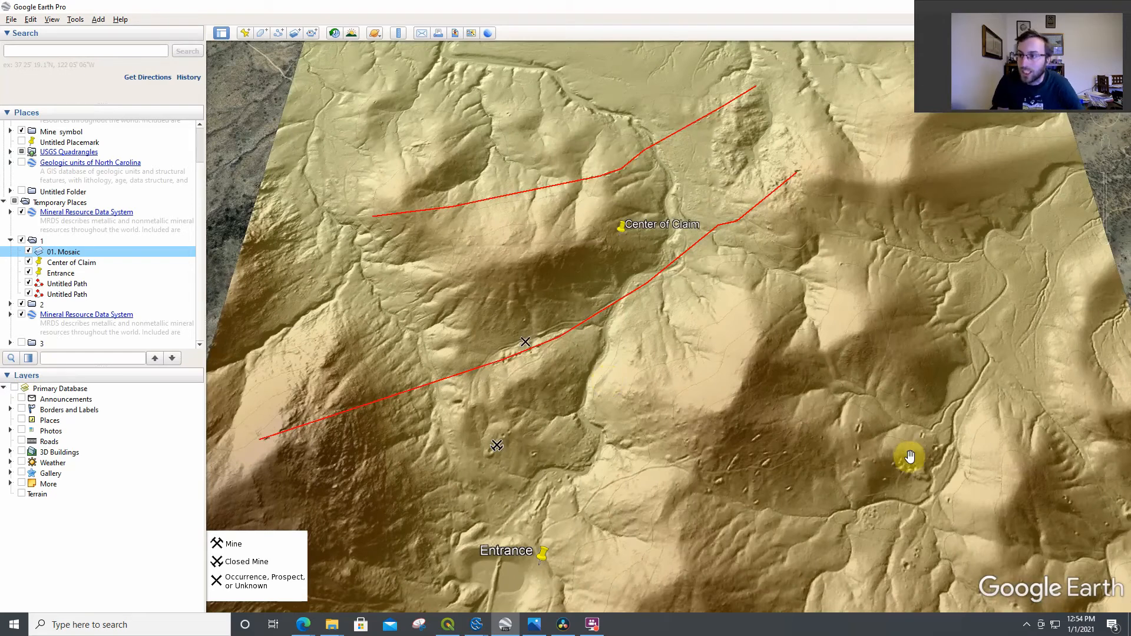
pyautogui.moveTo(775, 435); pyautogui.dragTo(651, 293)
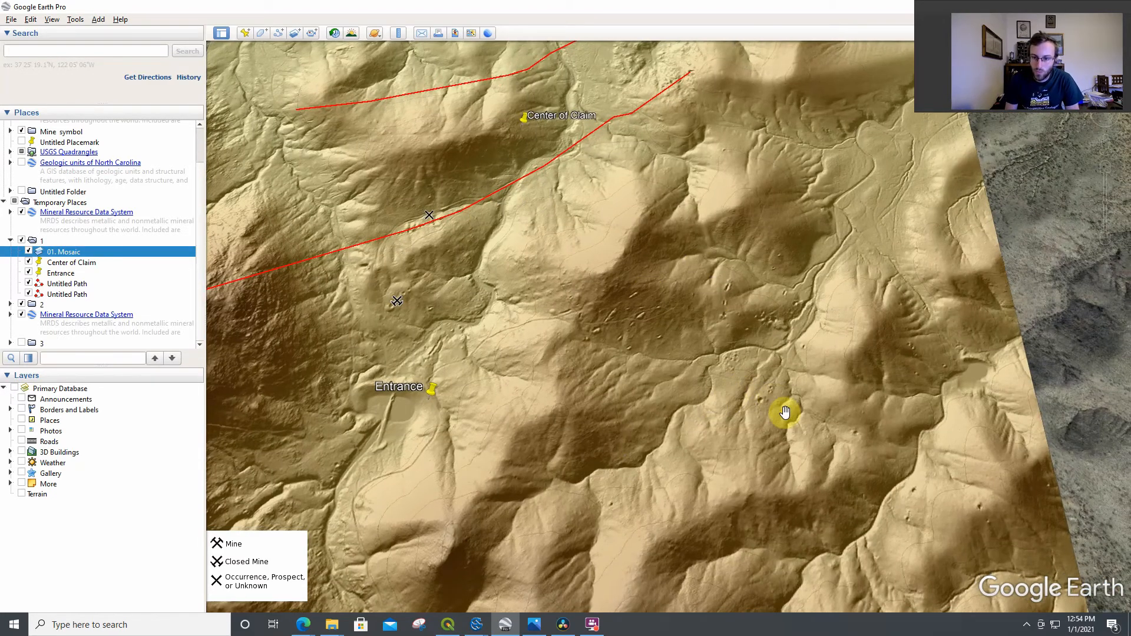
pyautogui.moveTo(803, 346); pyautogui.dragTo(813, 291)
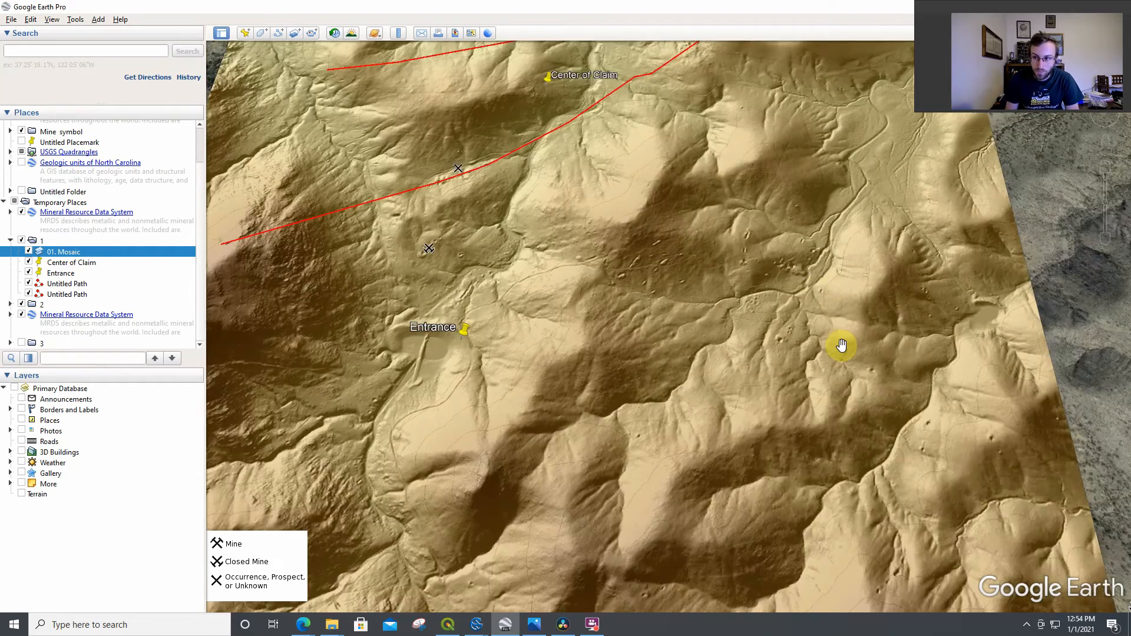
pyautogui.moveTo(782, 332); pyautogui.dragTo(788, 327)
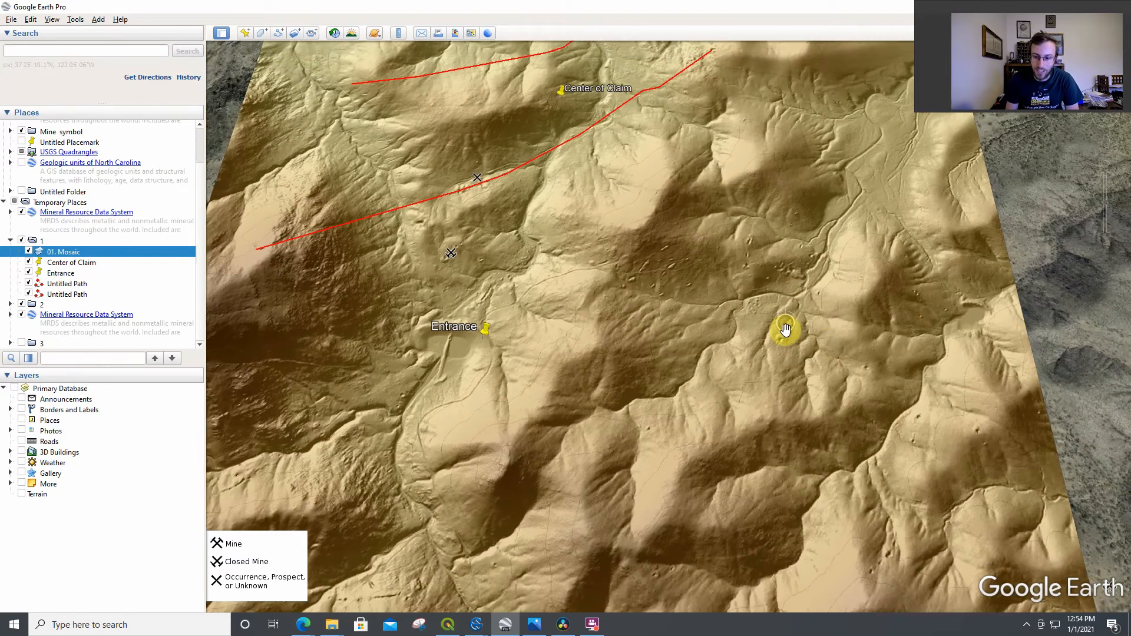
pyautogui.scroll(3, 787, 327)
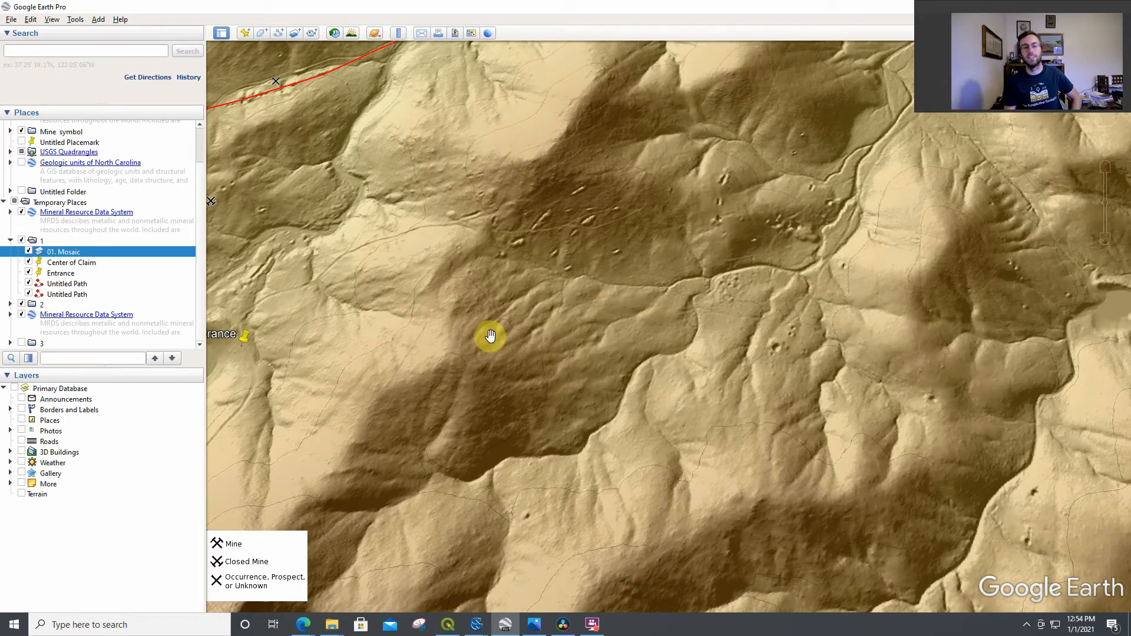
pyautogui.scroll(-2, 689, 356)
pyautogui.scroll(-2, 689, 356)
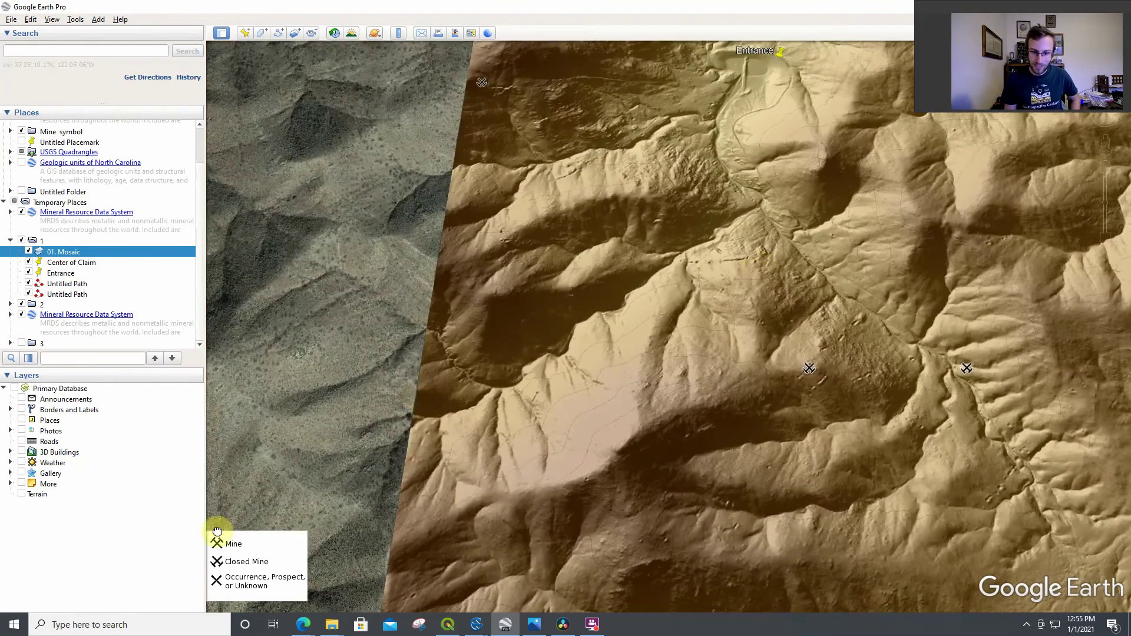
# Pan back to the red paths and the pitted slopes east of Center of Claim
pyautogui.moveTo(755, 272)
pyautogui.mouseDown()
pyautogui.moveTo(450, 409)
pyautogui.moveTo(675, 466)
pyautogui.mouseUp()
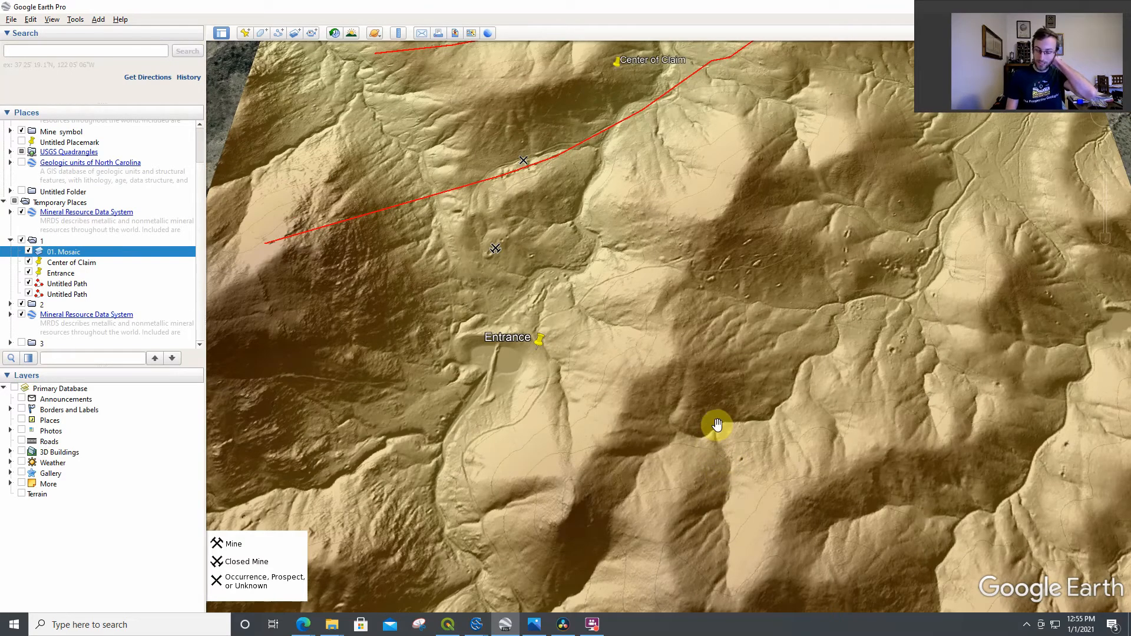
pyautogui.scroll(1, 669, 363)
pyautogui.scroll(1, 606, 387)
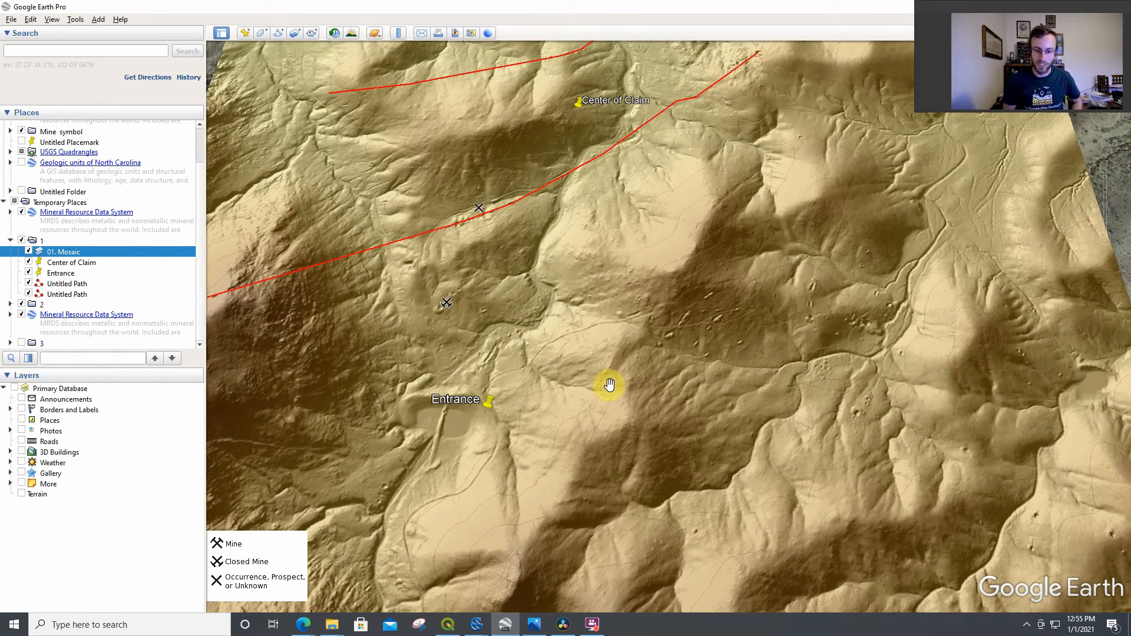
pyautogui.moveTo(778, 313)
pyautogui.mouseDown()
pyautogui.moveTo(500, 351)
pyautogui.moveTo(591, 354)
pyautogui.mouseUp()
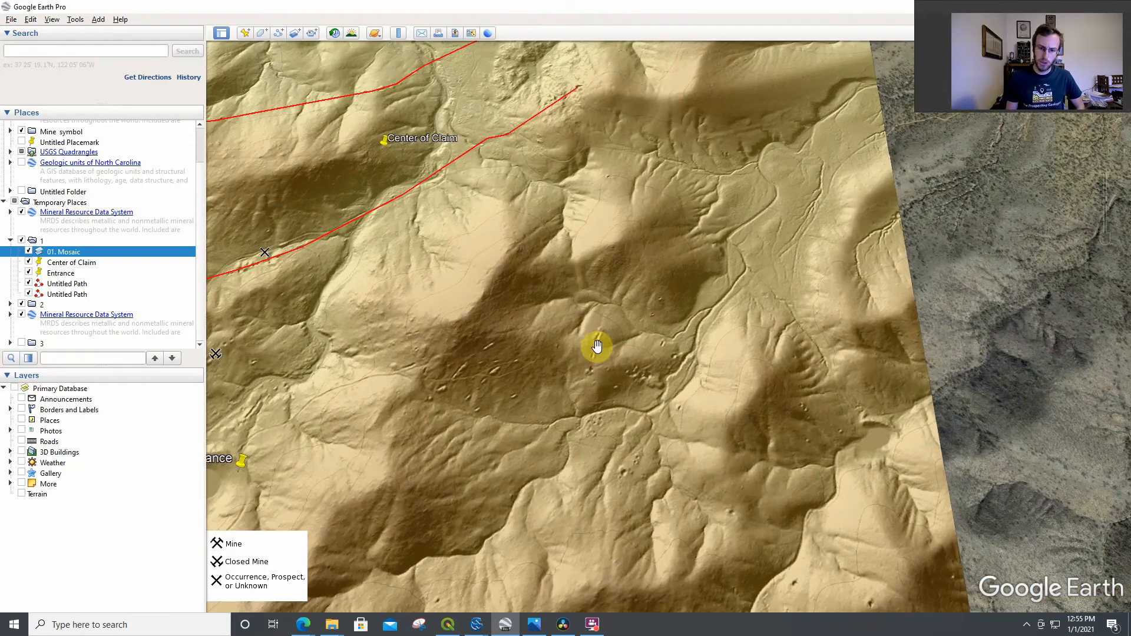
pyautogui.scroll(-3, 601, 389)
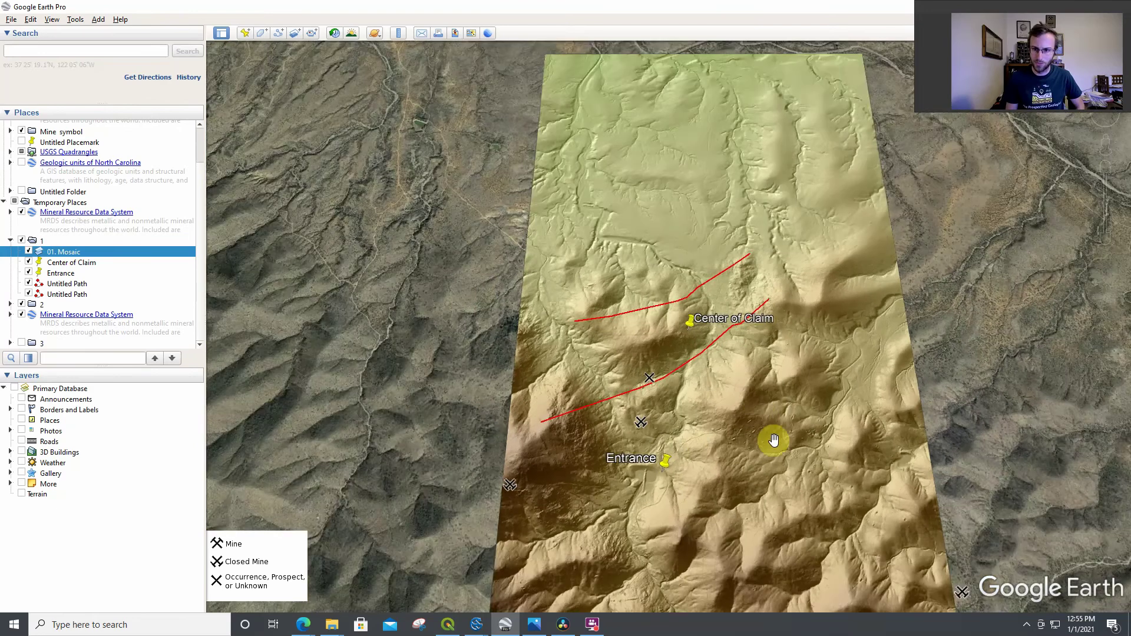
# Recentre on the claim placemarks and follow the pitted terrain and ridge features along the red path
pyautogui.moveTo(758, 411); pyautogui.dragTo(466, 267)
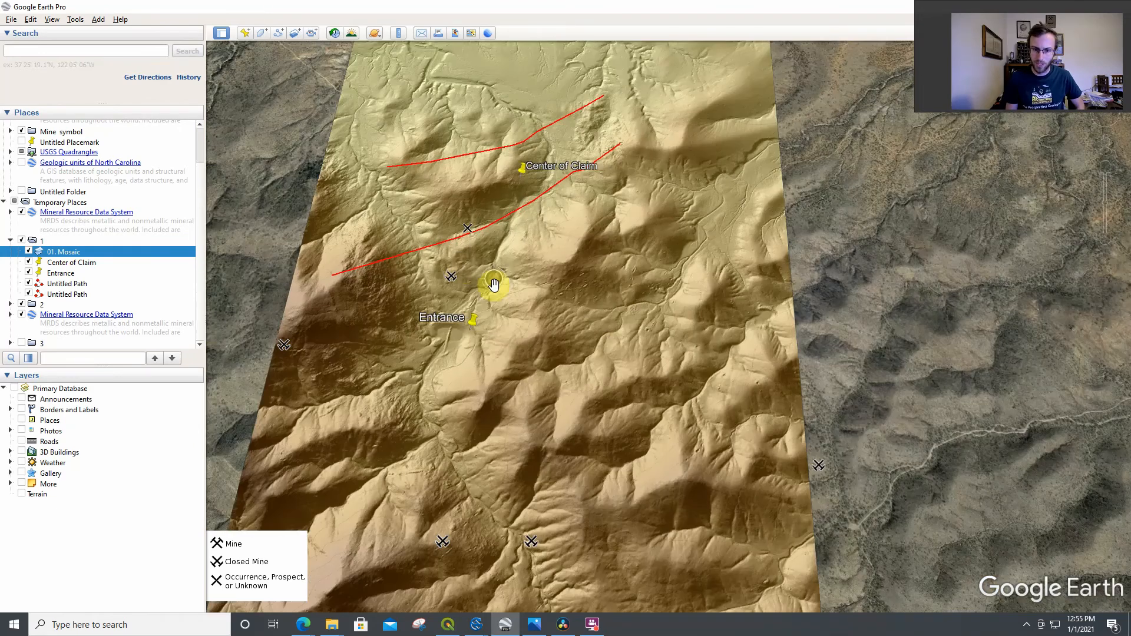
pyautogui.scroll(5, 496, 278)
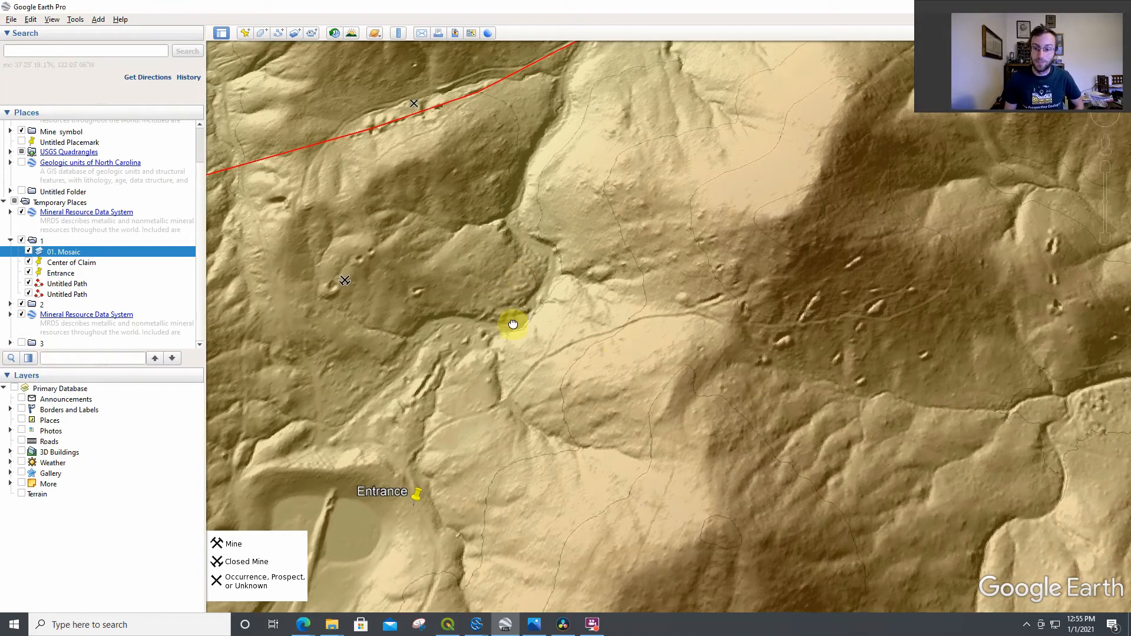
pyautogui.moveTo(492, 318)
pyautogui.mouseDown()
pyautogui.moveTo(753, 299)
pyautogui.moveTo(441, 372)
pyautogui.moveTo(650, 233)
pyautogui.mouseUp()
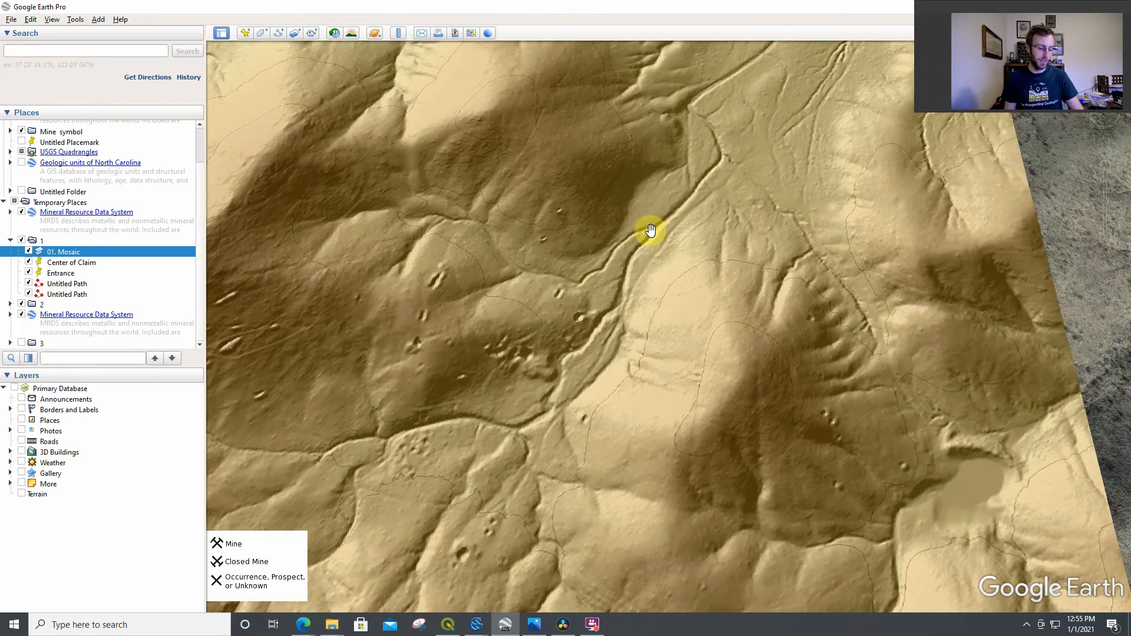
pyautogui.moveTo(650, 232)
pyautogui.mouseDown()
pyautogui.moveTo(631, 341)
pyautogui.moveTo(581, 363)
pyautogui.mouseUp()
pyautogui.moveTo(730, 286); pyautogui.dragTo(692, 339)
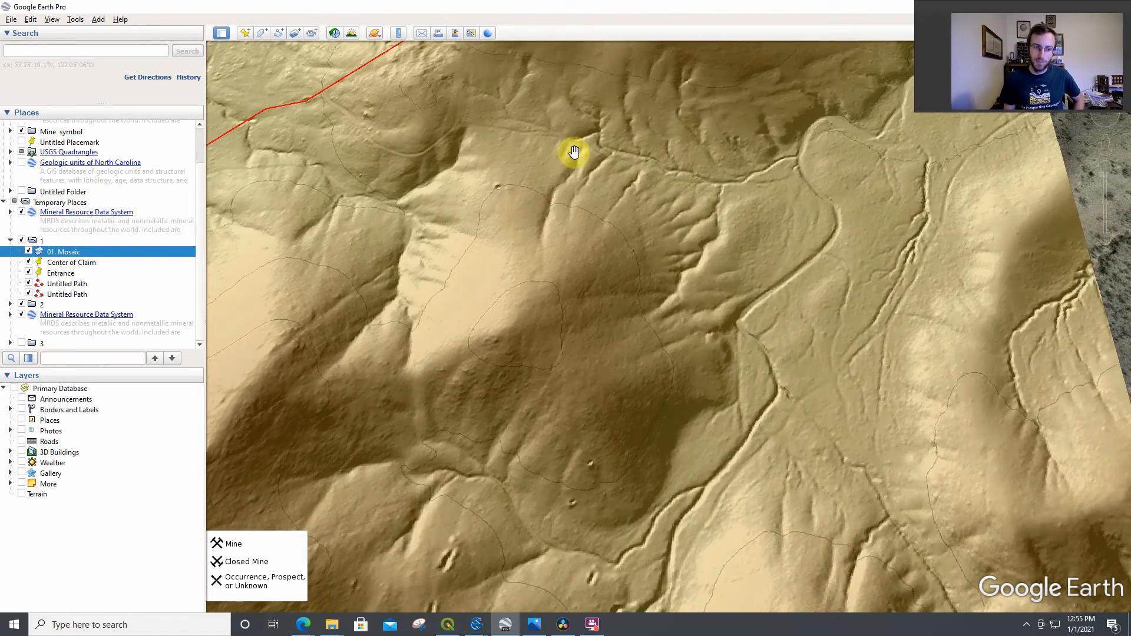
pyautogui.scroll(3, 548, 394)
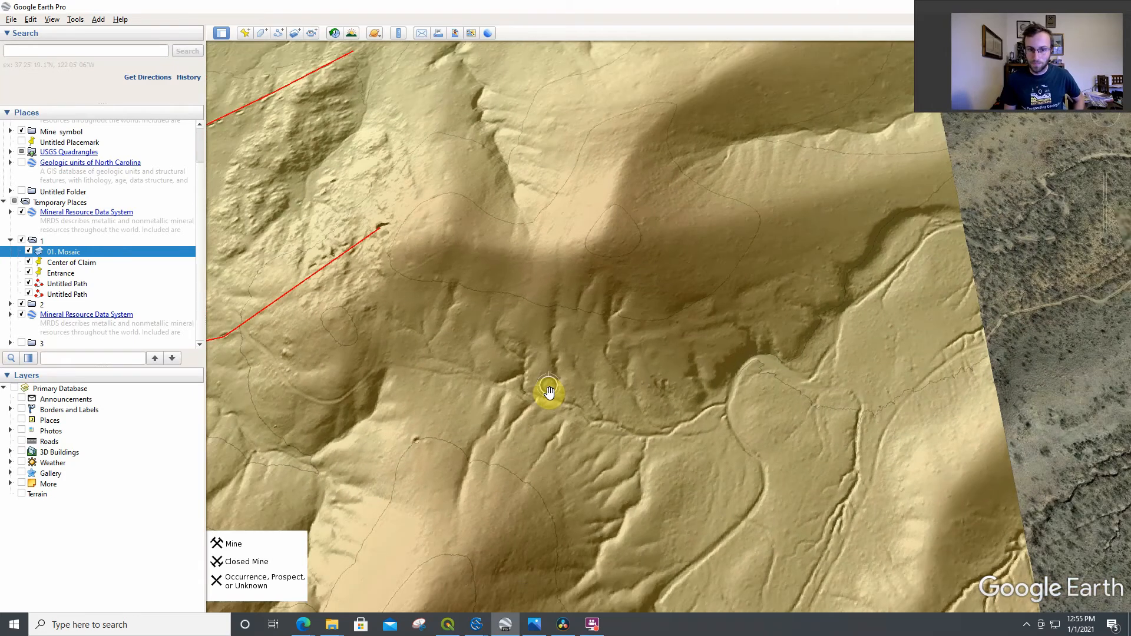
pyautogui.scroll(-2, 548, 395)
pyautogui.scroll(-2, 528, 456)
pyautogui.scroll(-2, 833, 357)
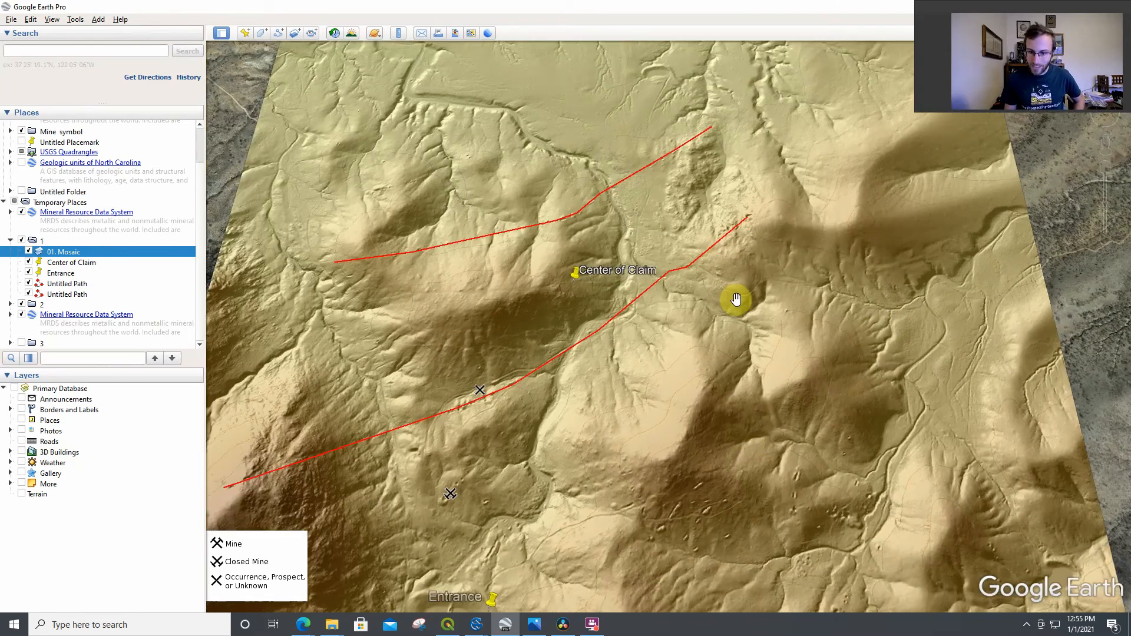
pyautogui.scroll(-1, 736, 300)
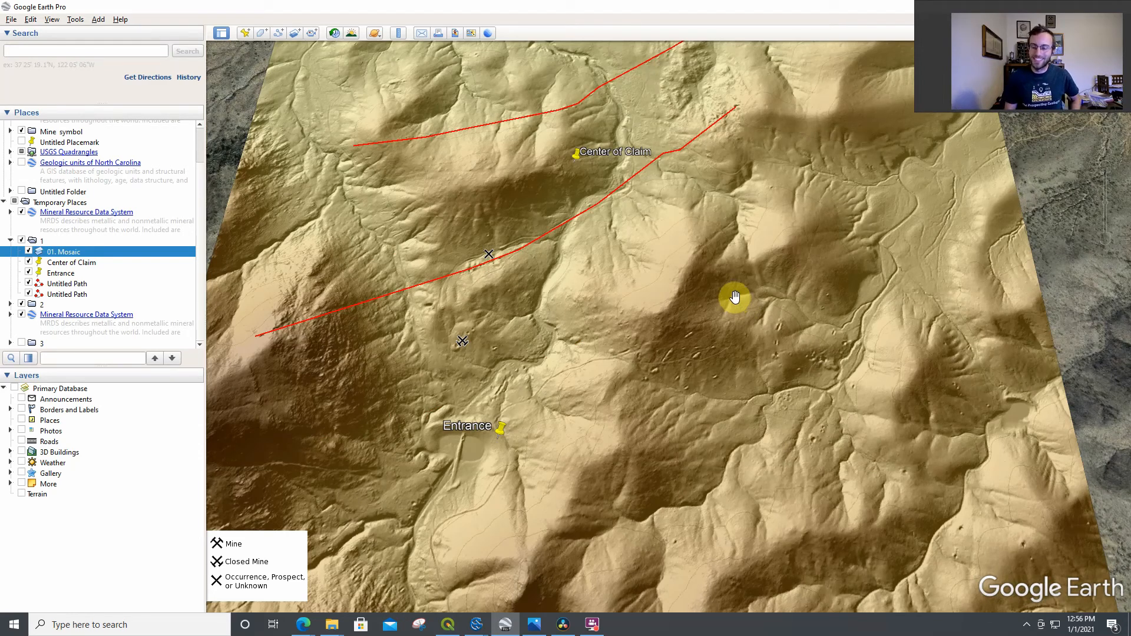
pyautogui.scroll(-1, 734, 298)
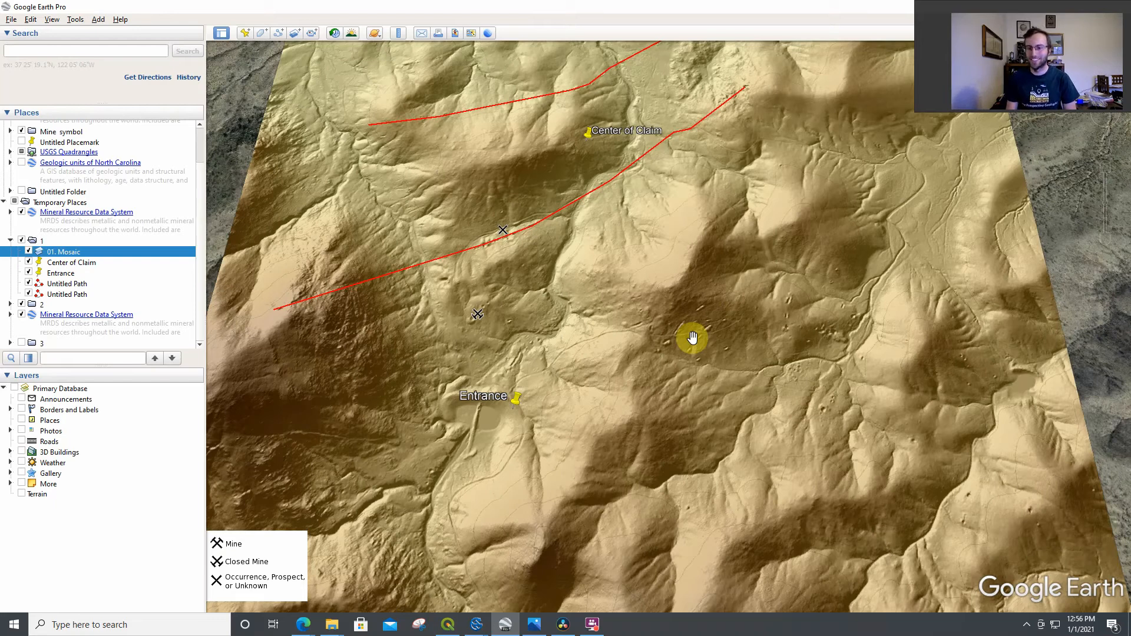
# Bring the pitted slope south of Entrance into the view centre for a closer look
pyautogui.moveTo(677, 378); pyautogui.dragTo(643, 264)
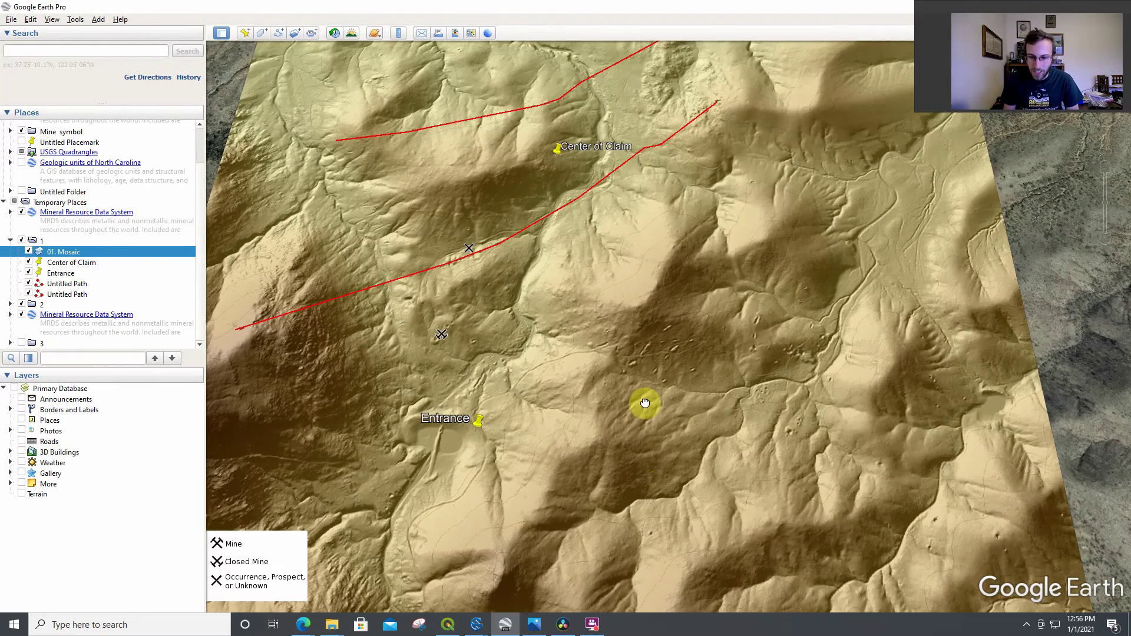
pyautogui.moveTo(646, 313); pyautogui.dragTo(649, 458)
pyautogui.scroll(2, 715, 448)
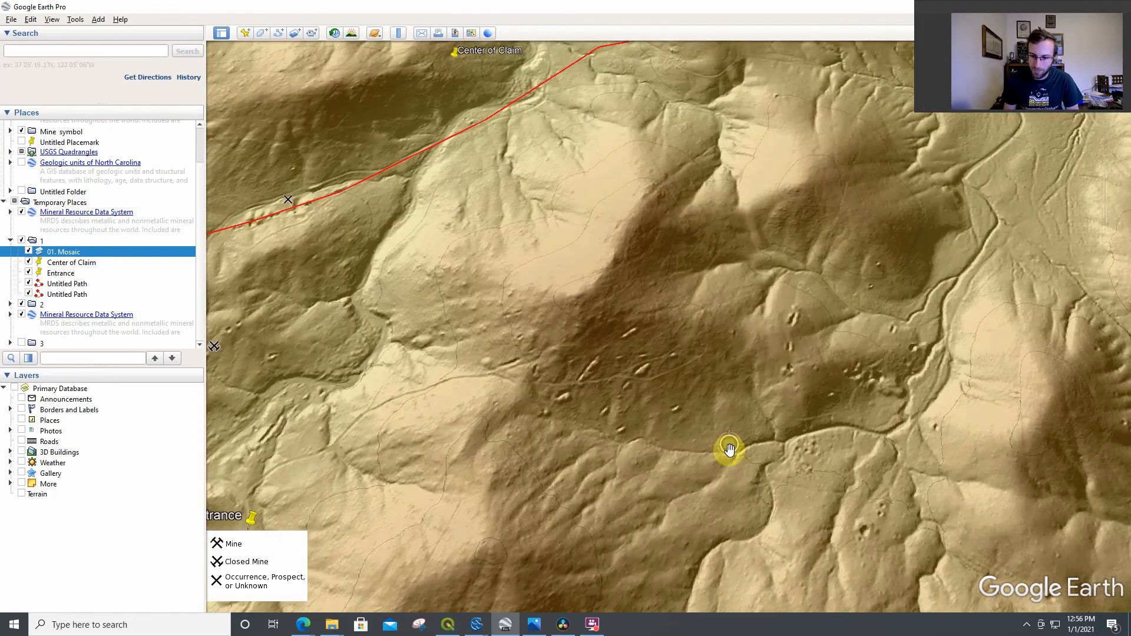
pyautogui.scroll(2, 734, 455)
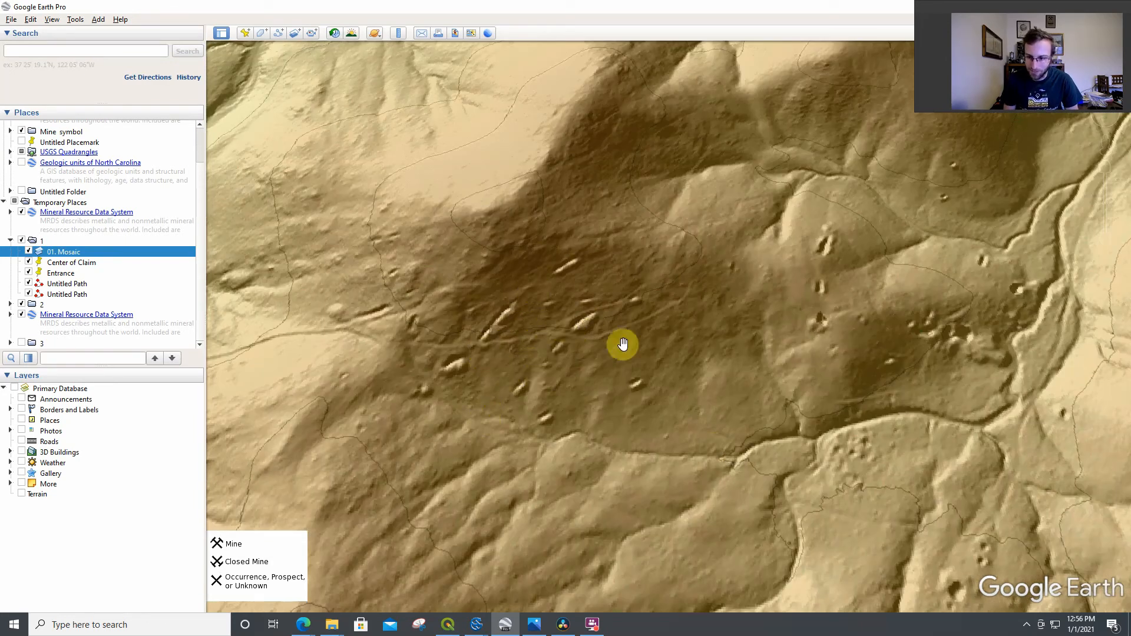
pyautogui.scroll(2, 614, 397)
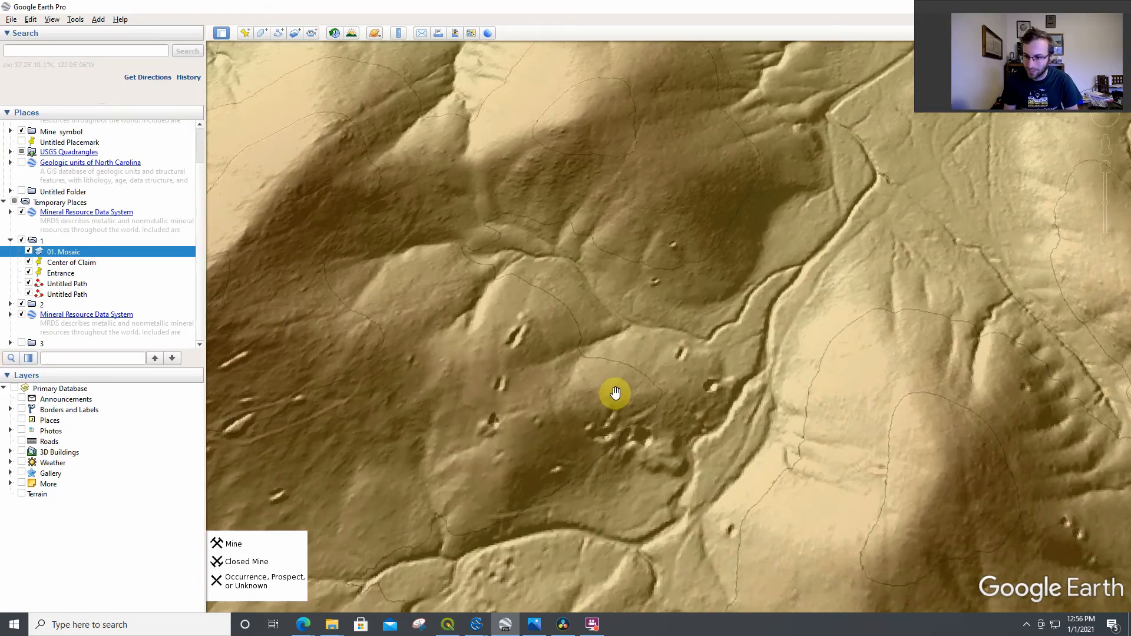
pyautogui.scroll(-2, 657, 233)
pyautogui.scroll(-2, 549, 320)
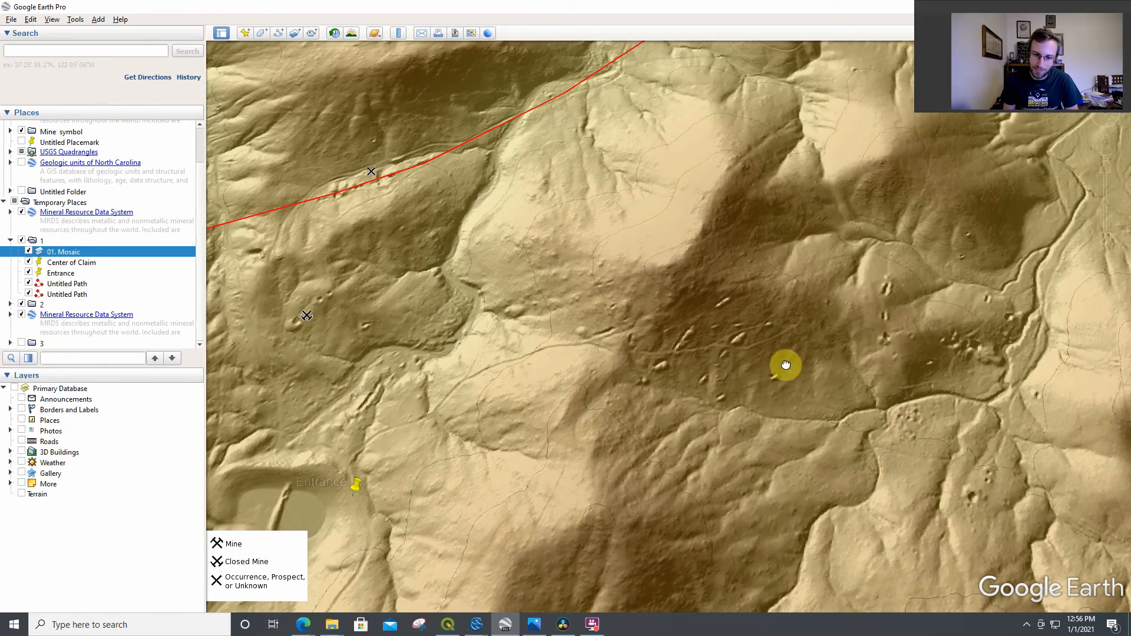
pyautogui.scroll(-2, 562, 238)
pyautogui.scroll(-1, 720, 397)
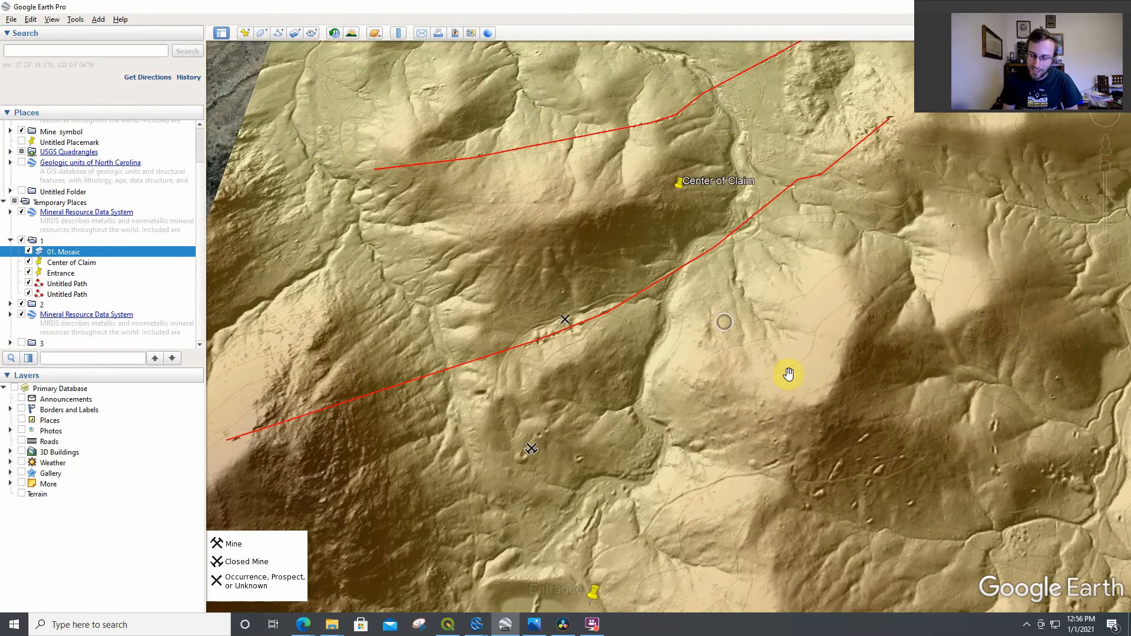
pyautogui.scroll(-1, 808, 387)
pyautogui.scroll(1, 590, 436)
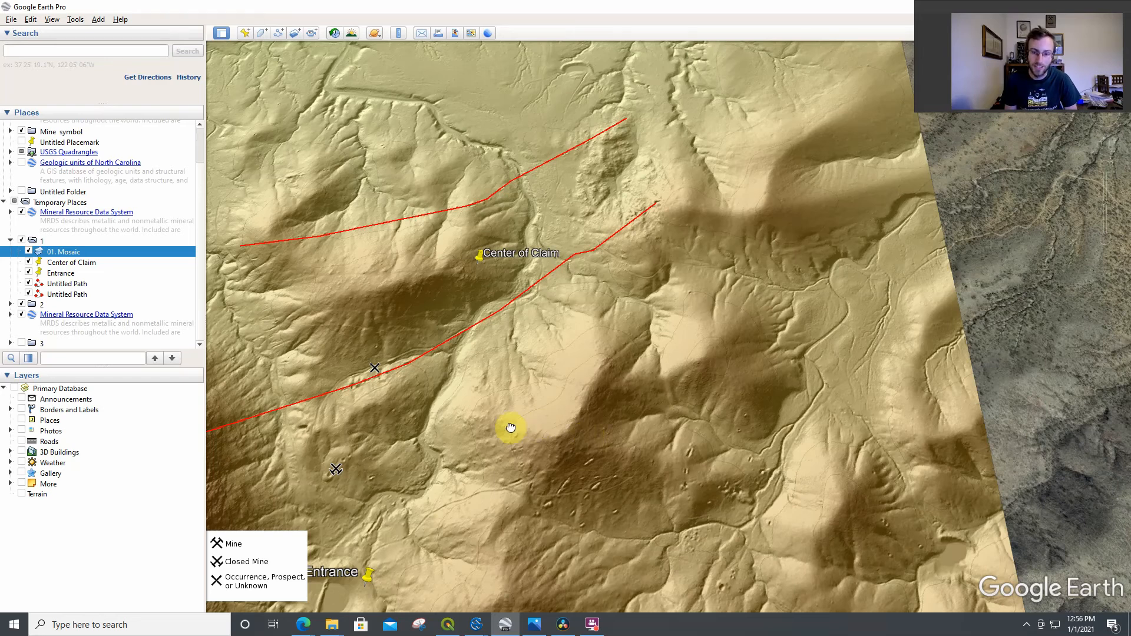
pyautogui.moveTo(507, 430); pyautogui.dragTo(652, 399)
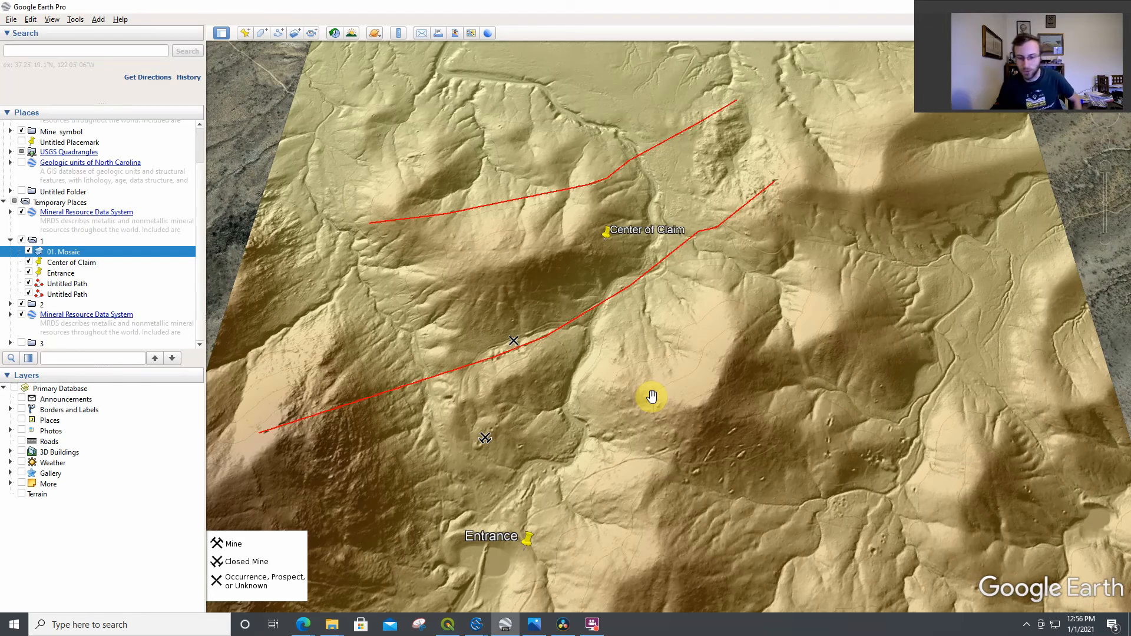
pyautogui.moveTo(737, 455); pyautogui.dragTo(688, 425)
pyautogui.press('Up')
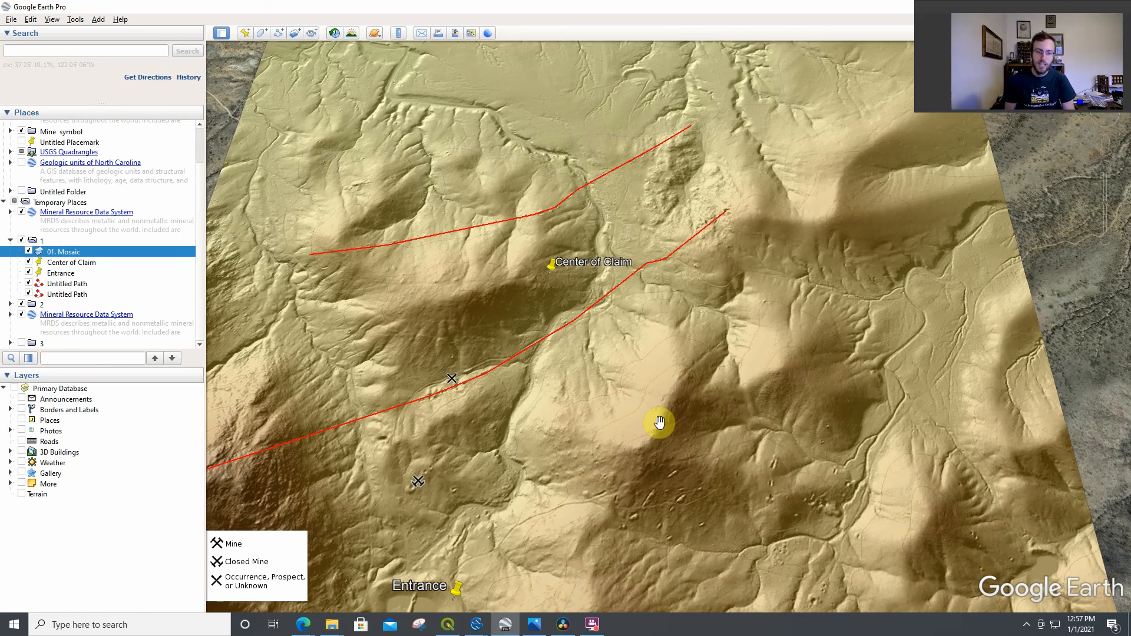
pyautogui.moveTo(660, 422)
pyautogui.mouseDown()
pyautogui.moveTo(648, 295)
pyautogui.moveTo(661, 391)
pyautogui.moveTo(702, 353)
pyautogui.moveTo(693, 353)
pyautogui.mouseUp()
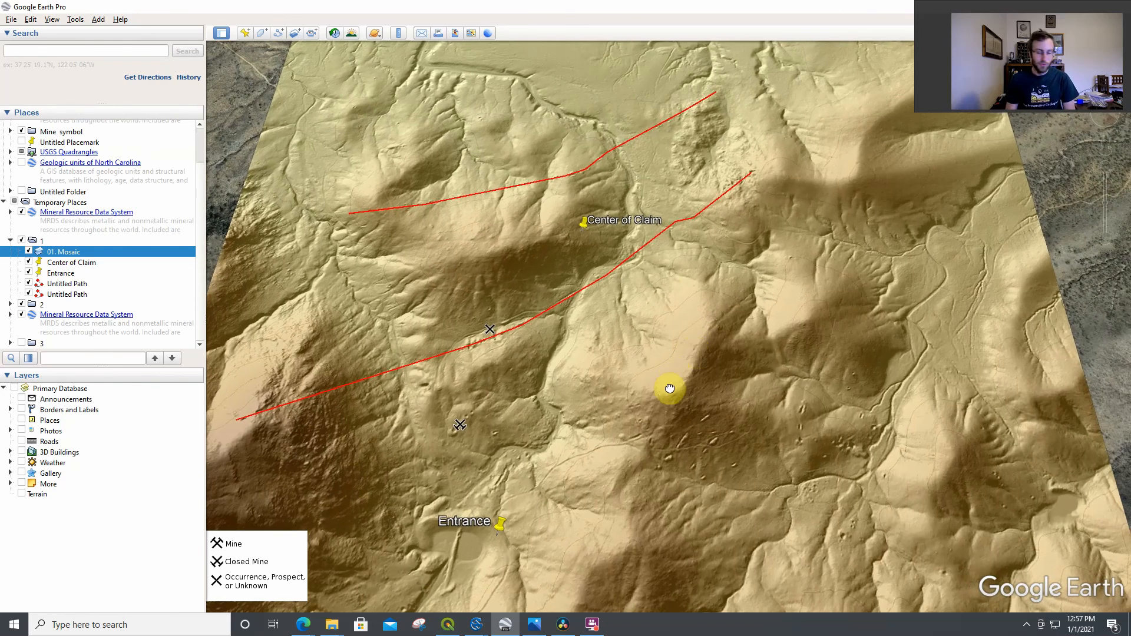
pyautogui.scroll(2, 670, 389)
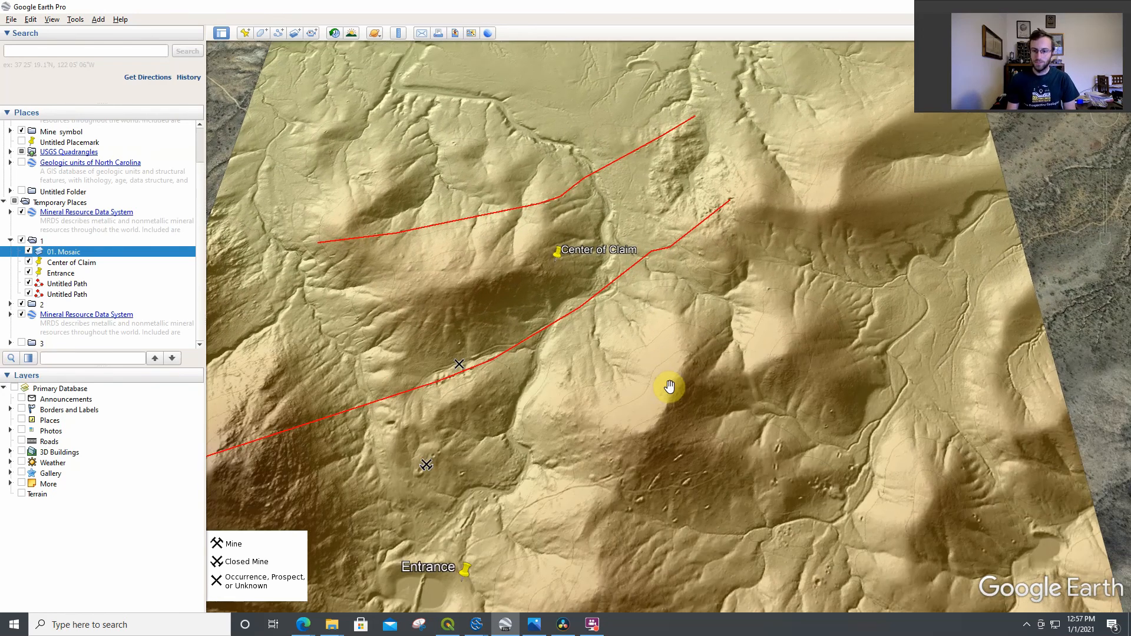